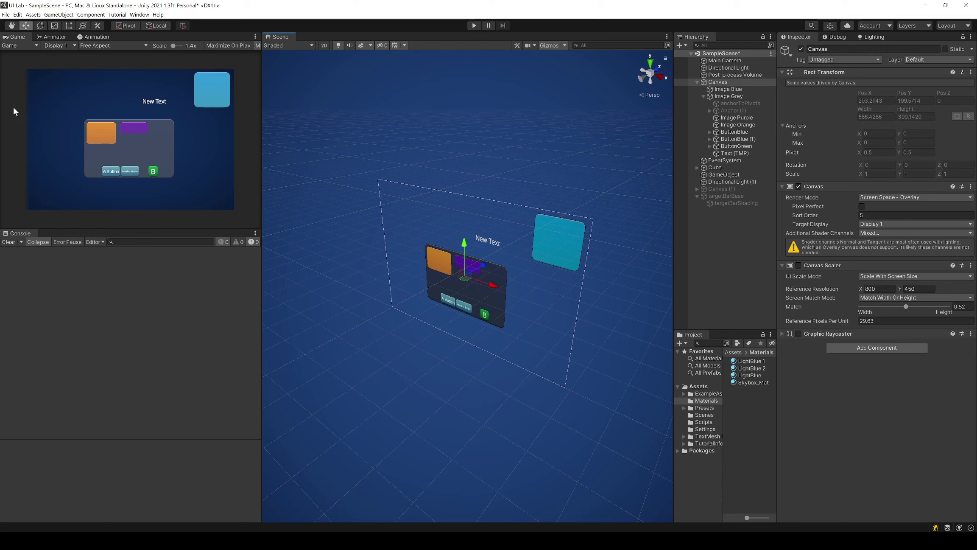
Step: Inspect the components of Image Orange and ButtonBlue, and compare their Rect Transform with the framed Cube's Transform
click(735, 124)
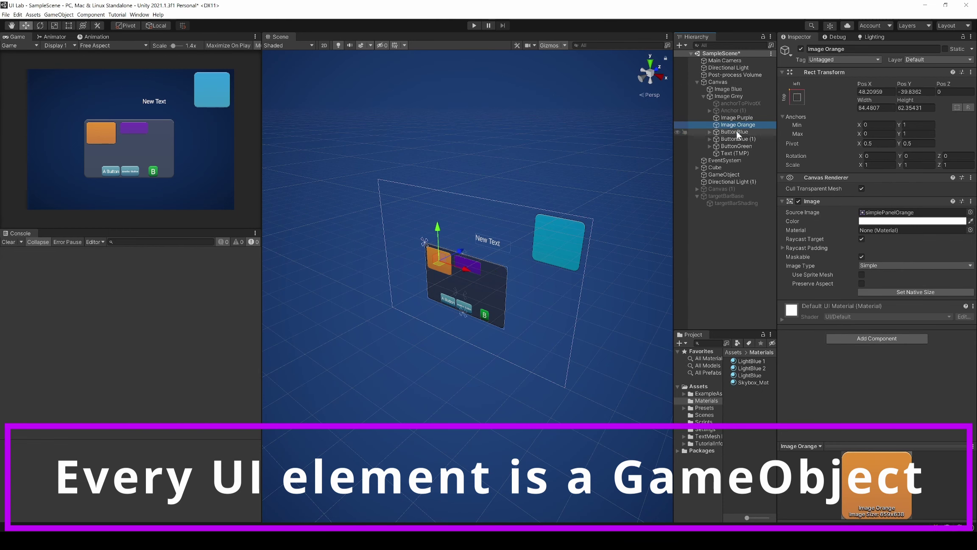
click(737, 132)
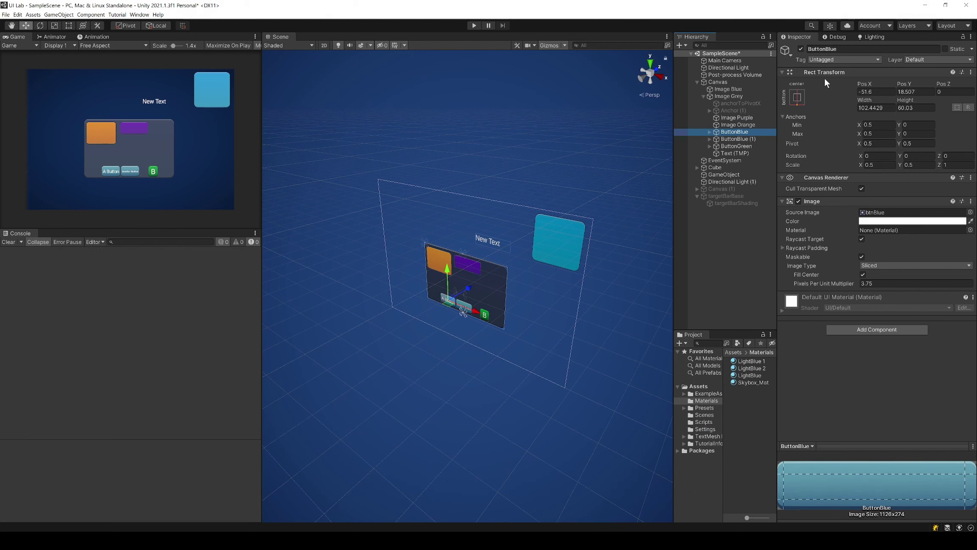
click(728, 167)
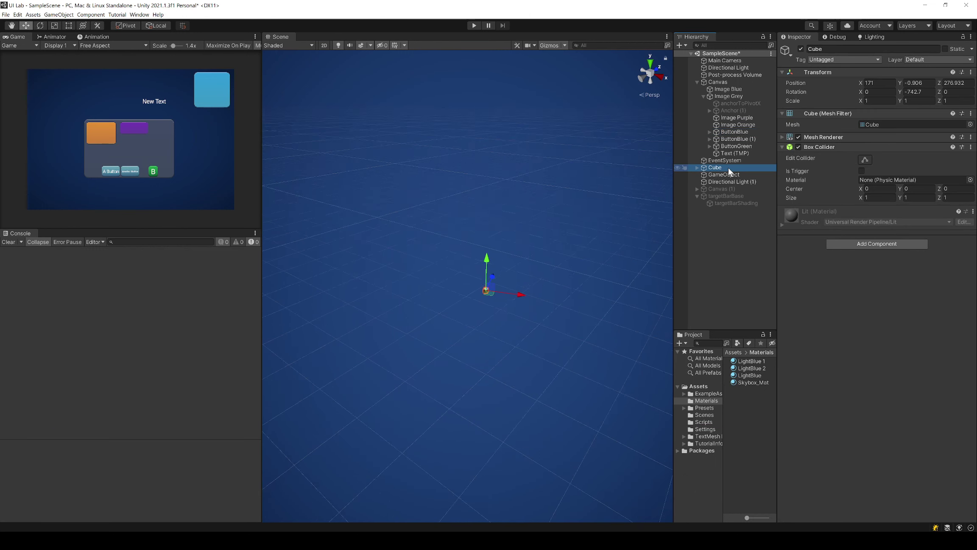
double_click(728, 167)
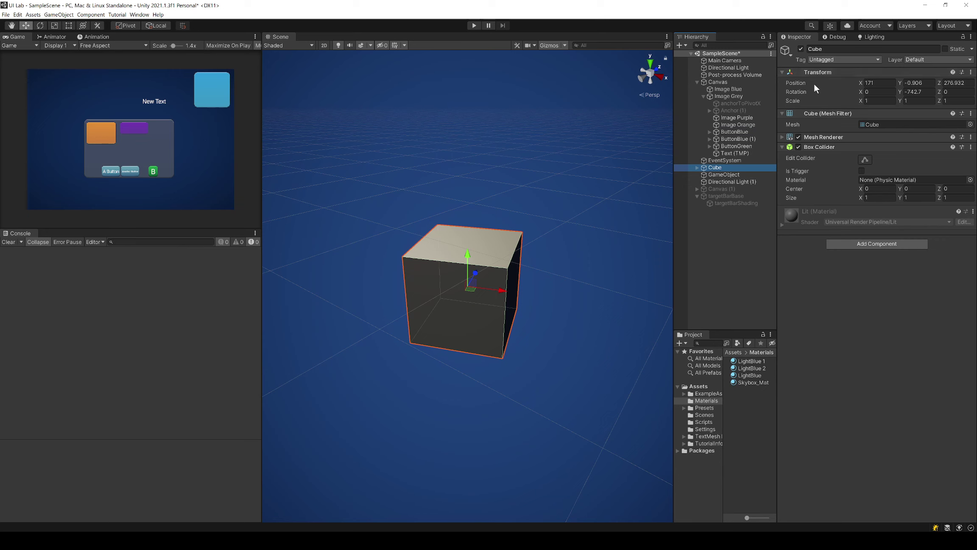
Step: Inspect the settings of Image Purple, Text (TMP) and their parent Canvas, and frame the Canvas in the Scene view
click(746, 119)
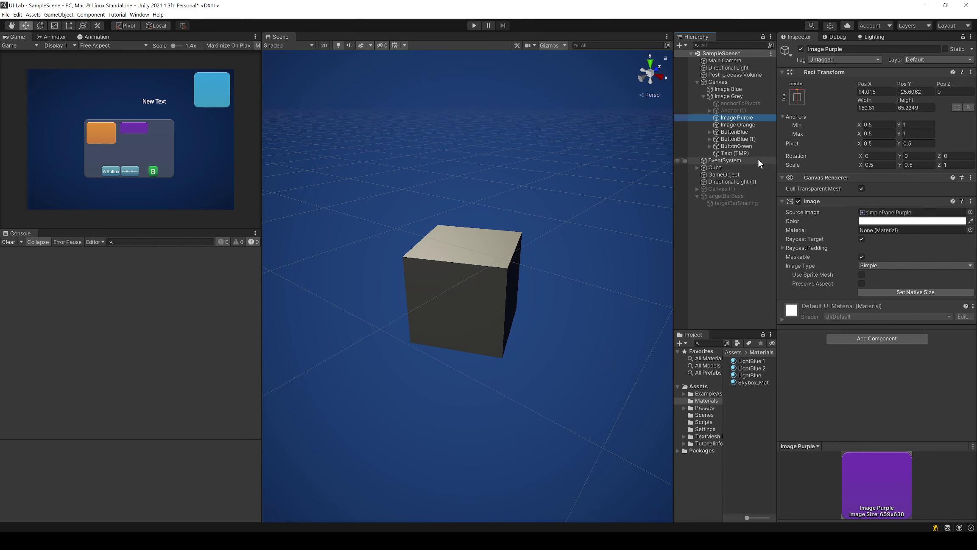
click(732, 153)
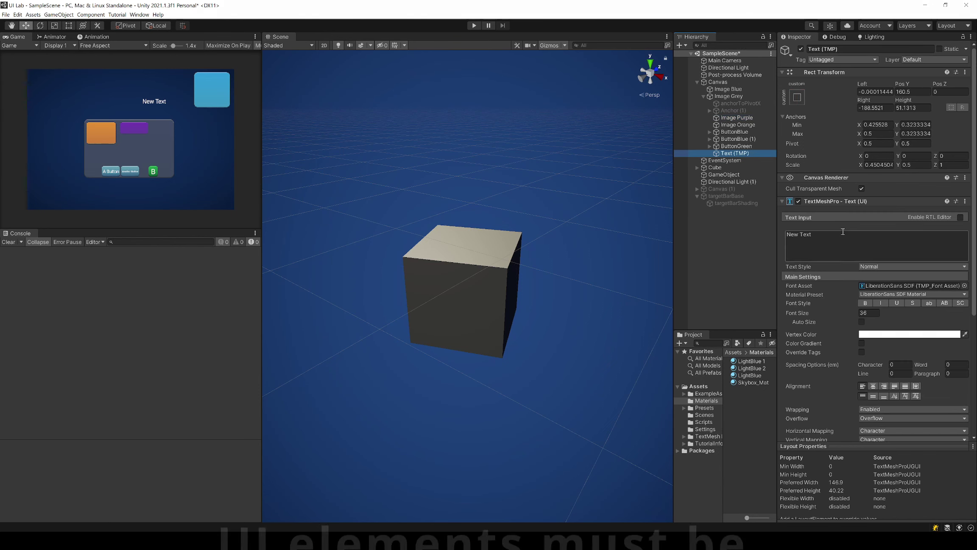
click(727, 84)
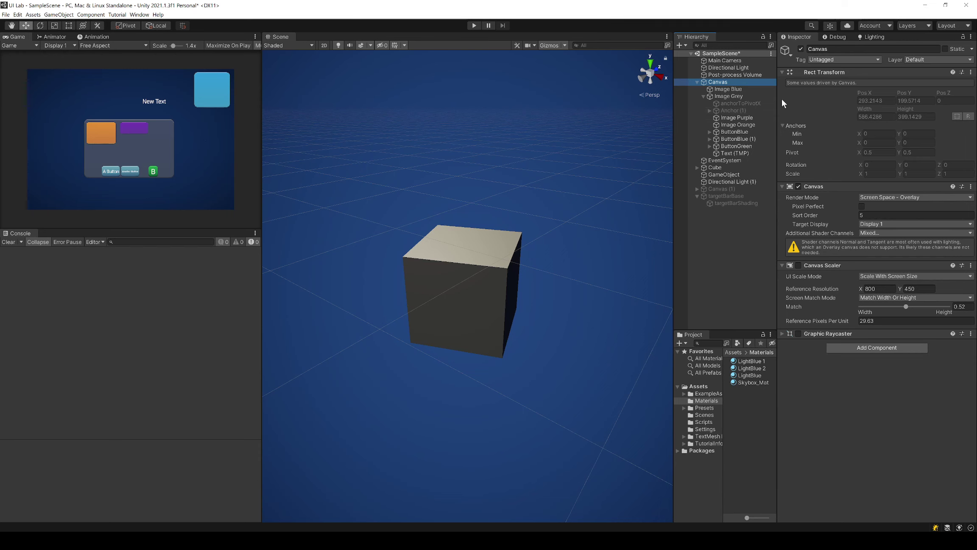
double_click(746, 84)
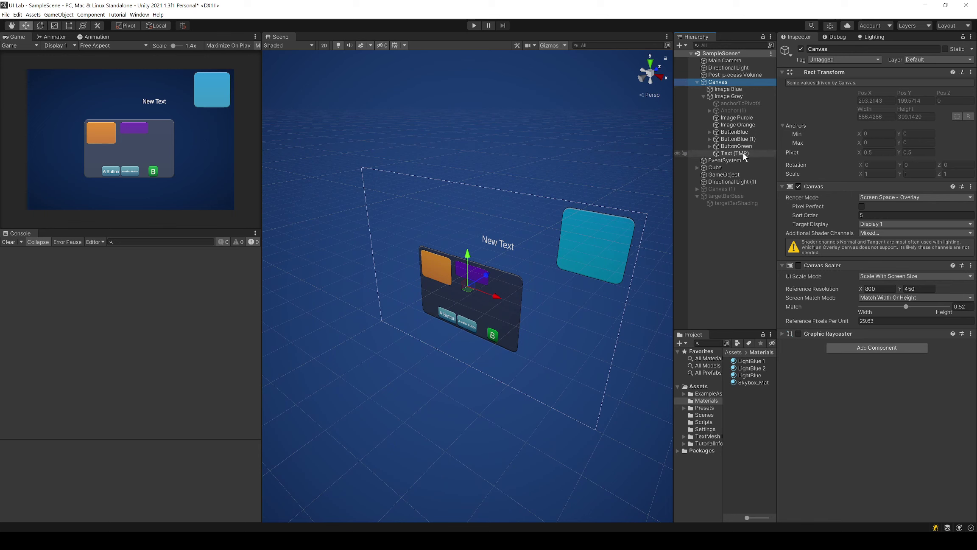
Step: Delete the Canvas with its UI elements and add a TextMeshPro text object to the scene without a parent selected
right_click(736, 83)
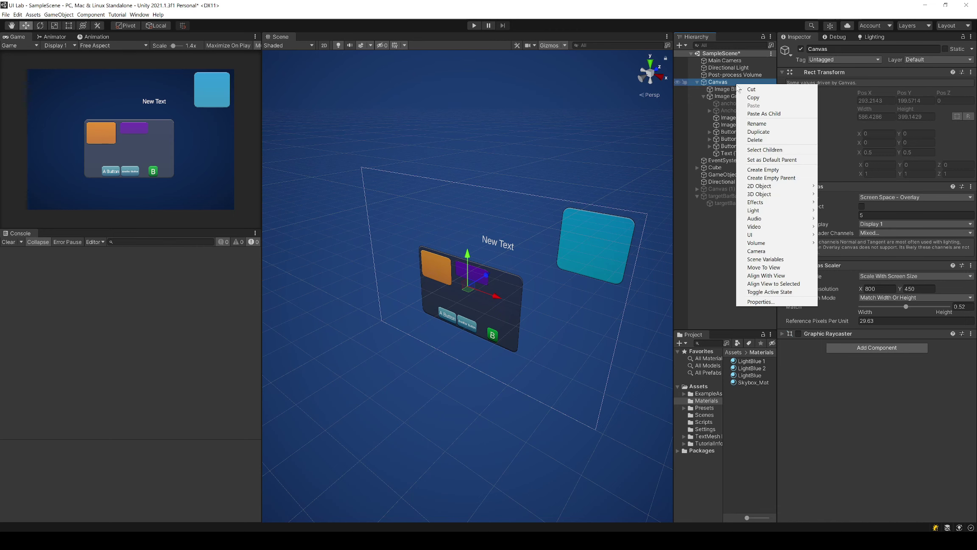
click(759, 140)
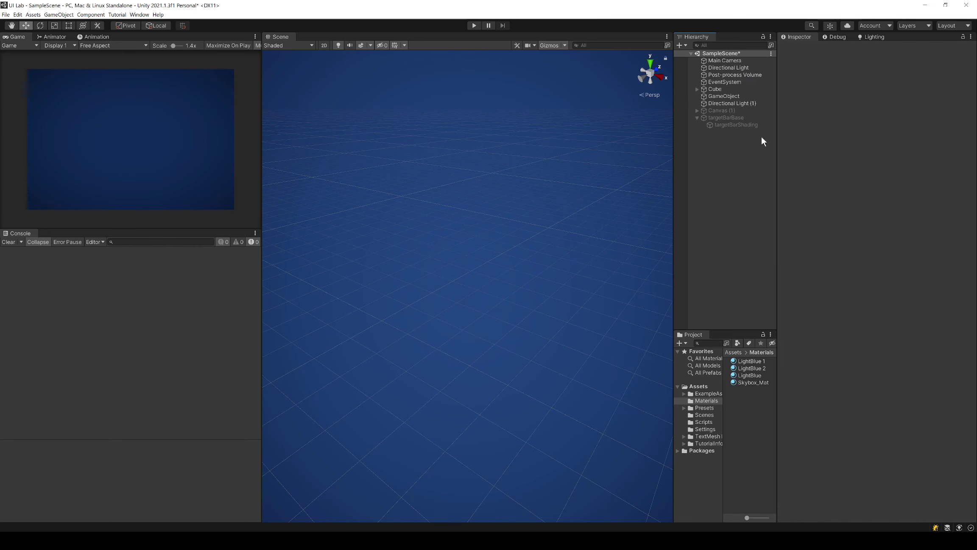
right_click(716, 145)
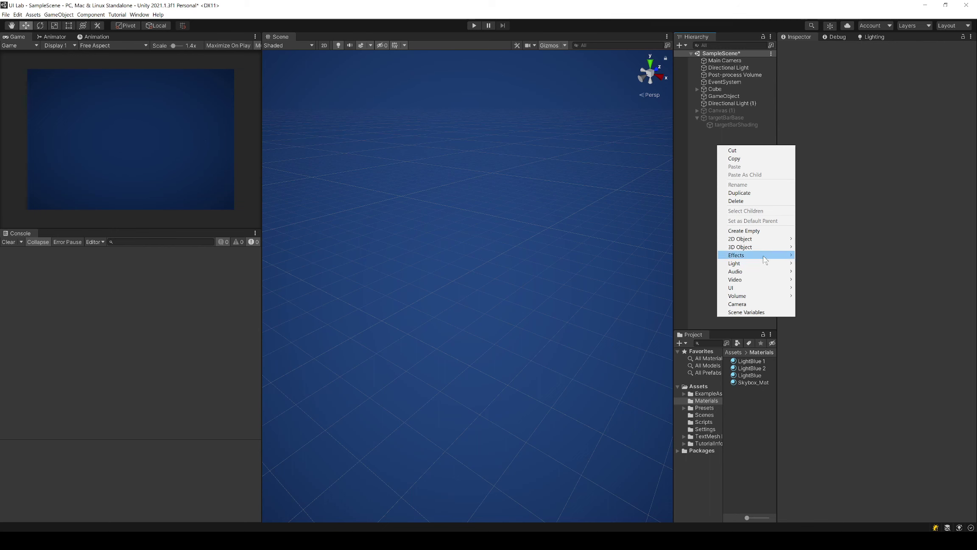
mouse_move(774, 289)
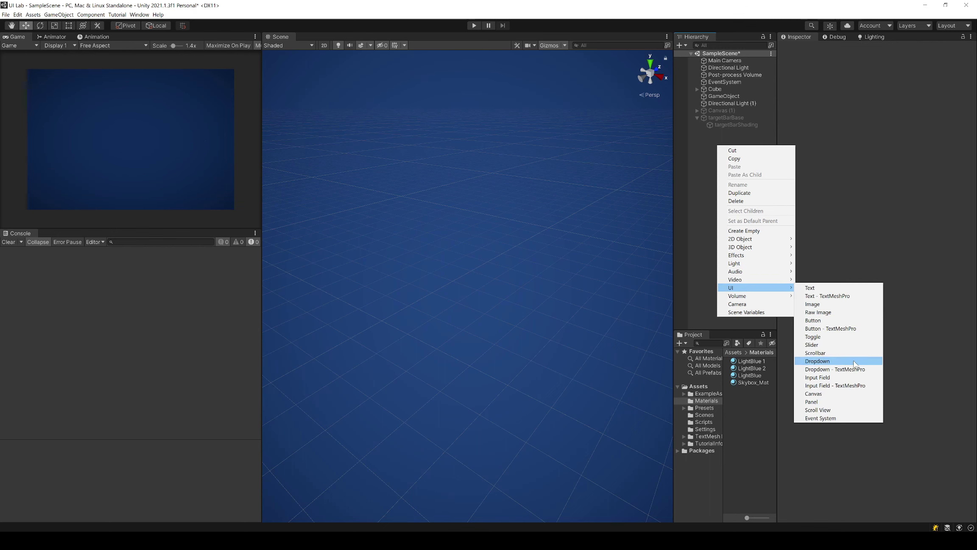
click(828, 295)
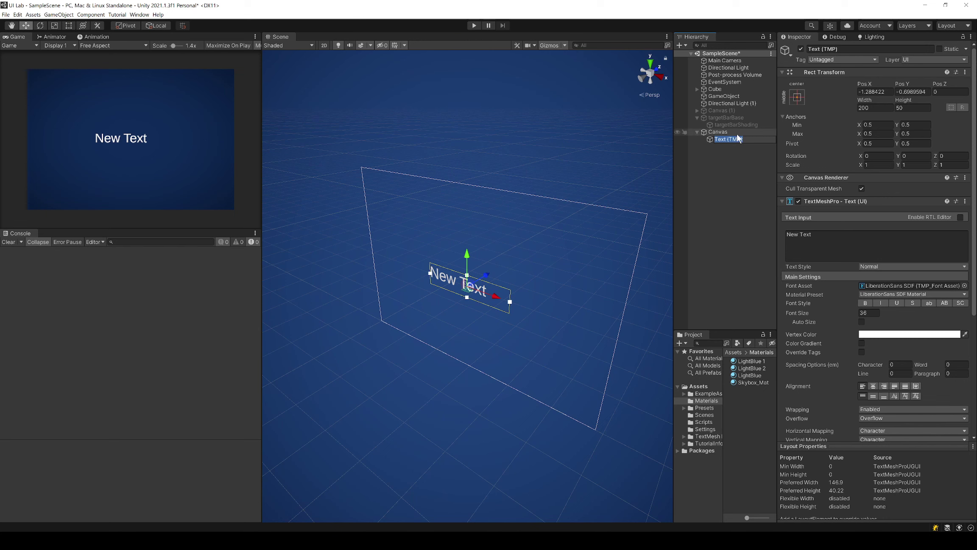
Step: Examine the components of the Canvas generated around the new Text (TMP) object and their parent-child relation
click(722, 134)
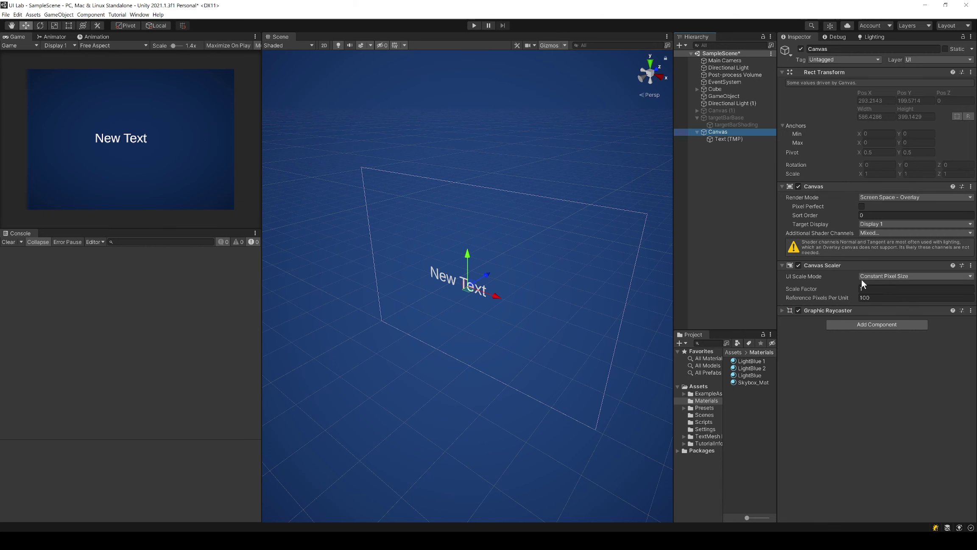
click(719, 139)
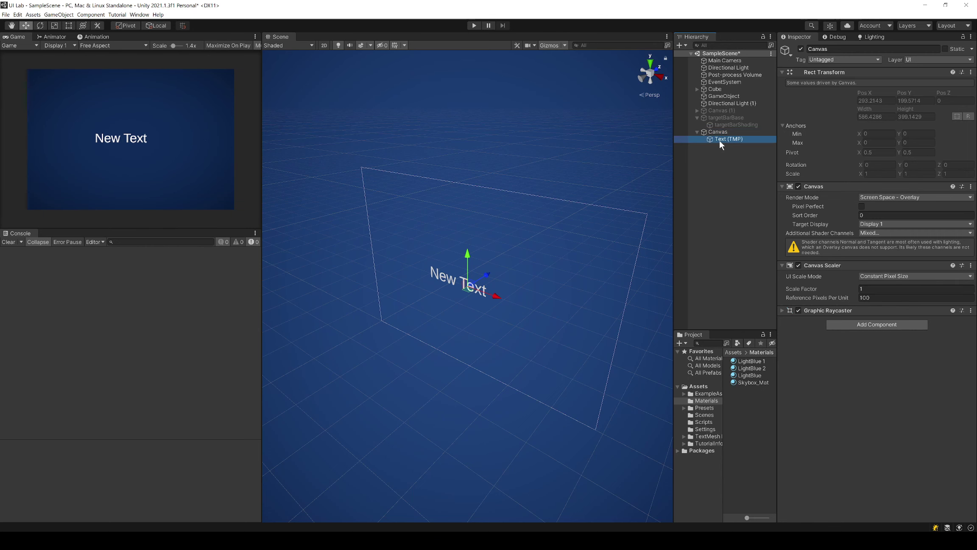
click(716, 130)
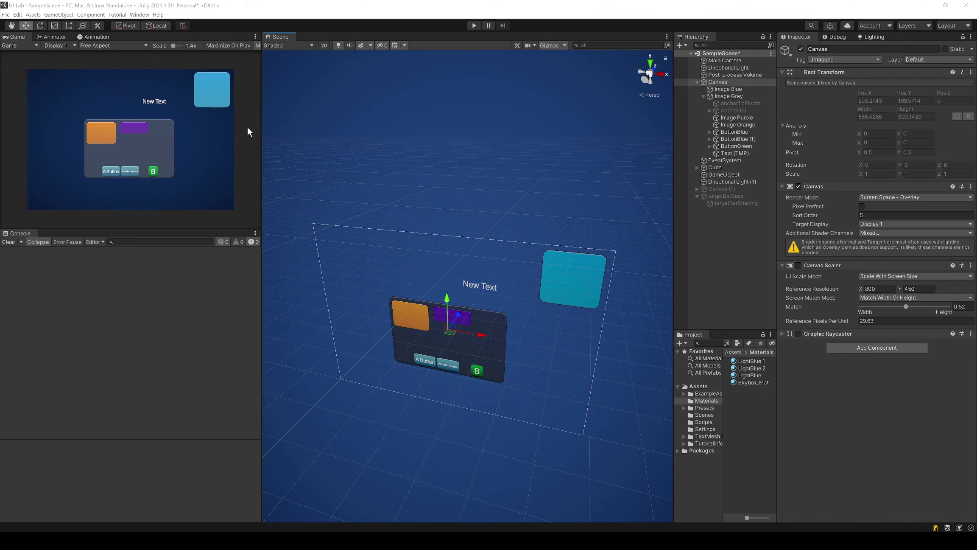
Step: Set the Game view scale to 1x and enlarge the Game view in width and height to resize the Canvas
drag(173, 46, 169, 46)
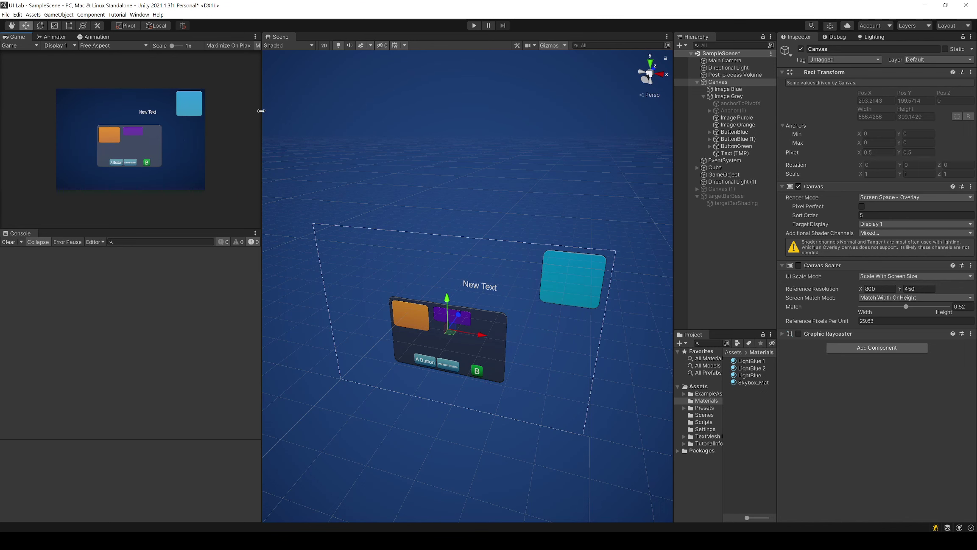
drag(261, 111, 310, 111)
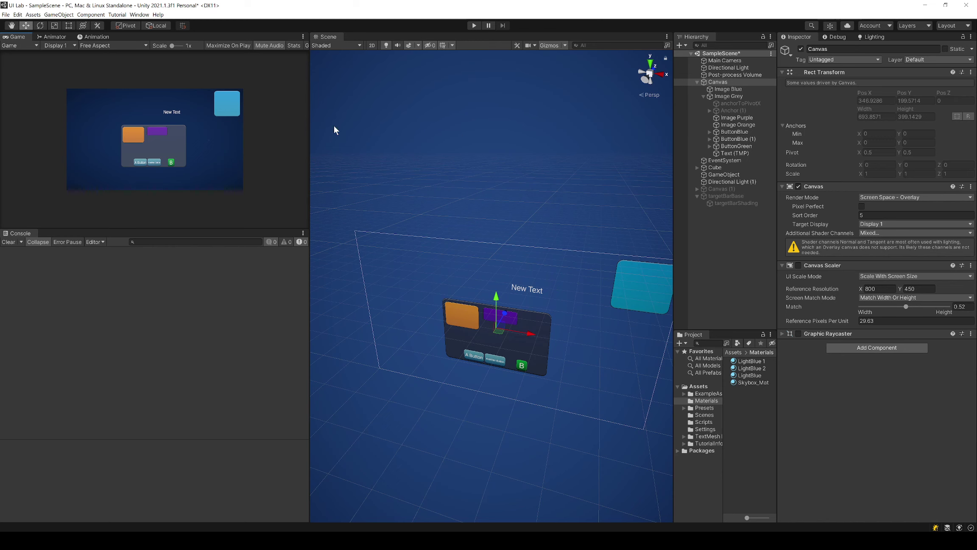
drag(246, 227, 246, 310)
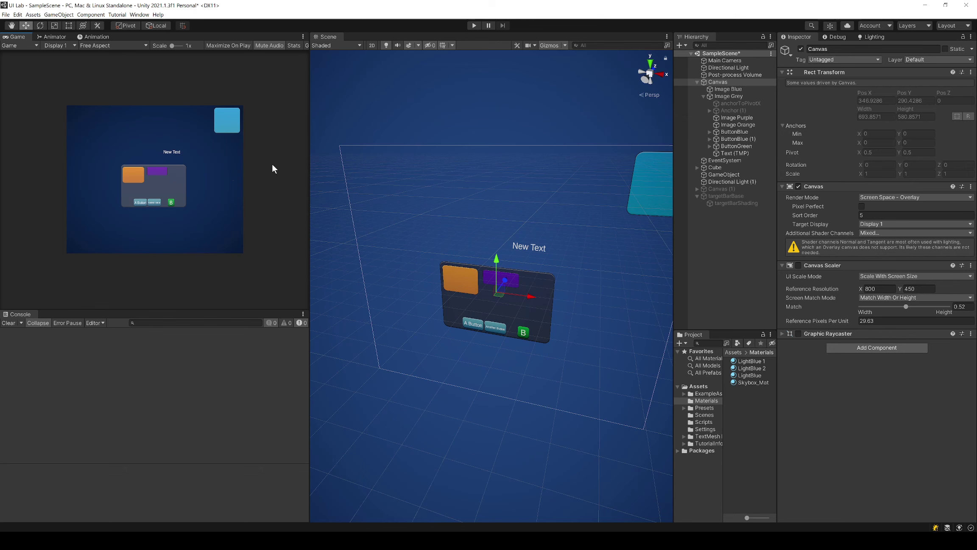
drag(310, 189, 317, 240)
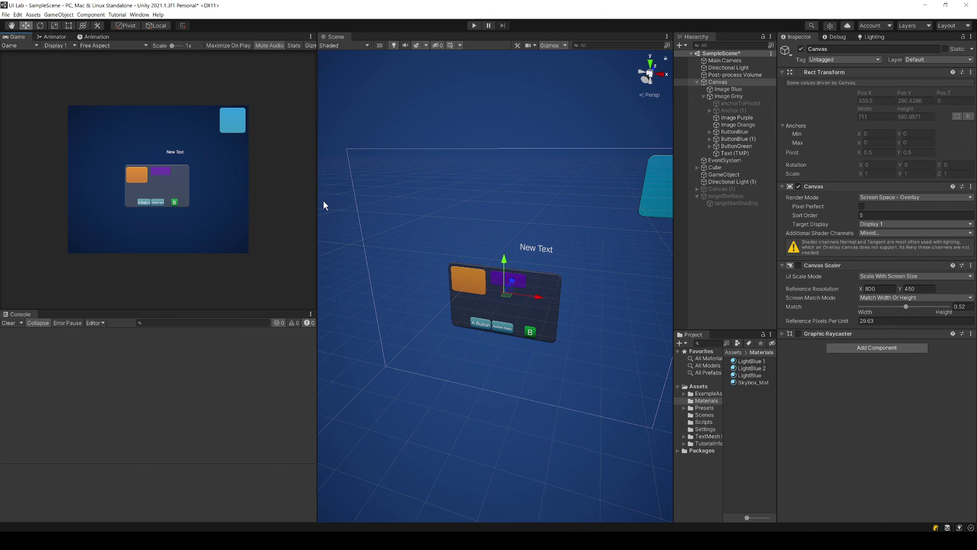
drag(317, 200, 341, 200)
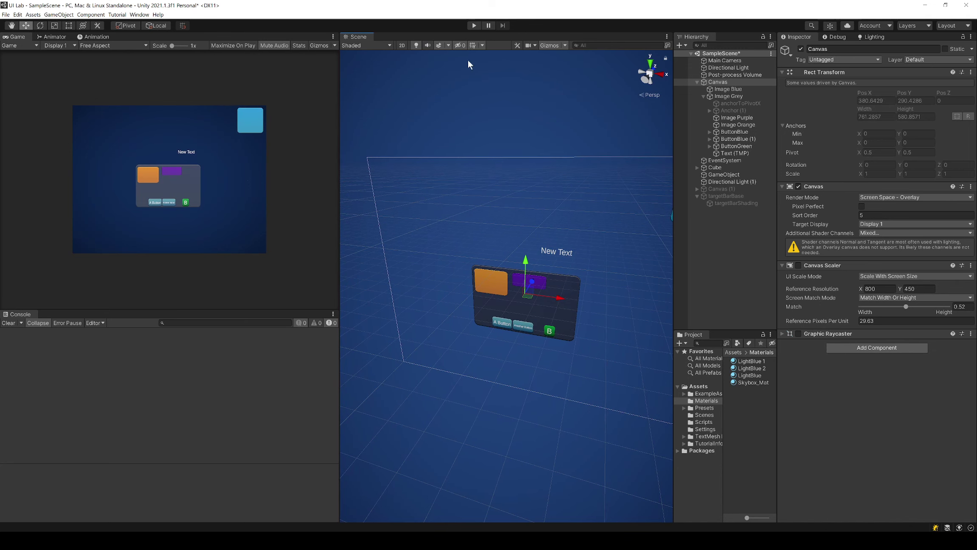
Step: Show the Canvas in 2D in the Scene view and look closely at its UI elements
click(401, 45)
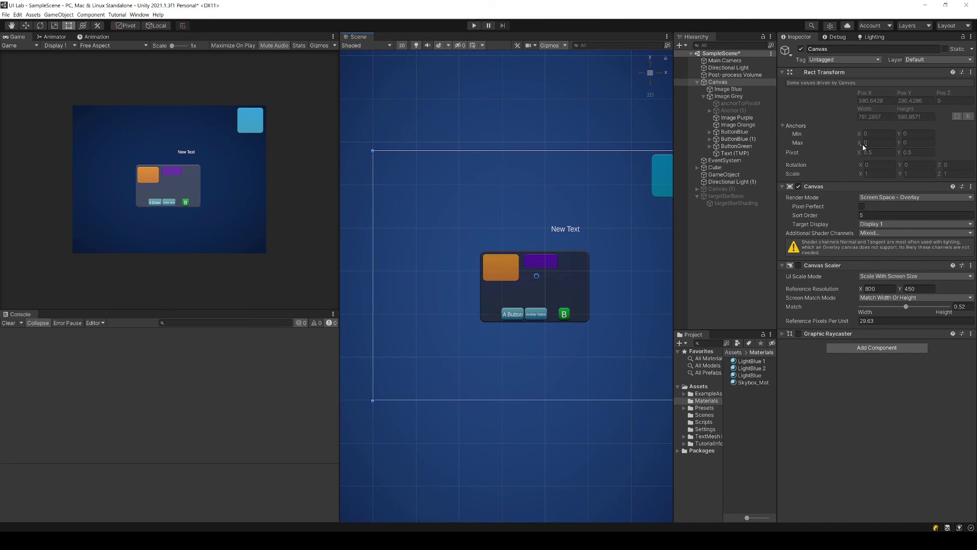
scroll(540, 290, up, 2)
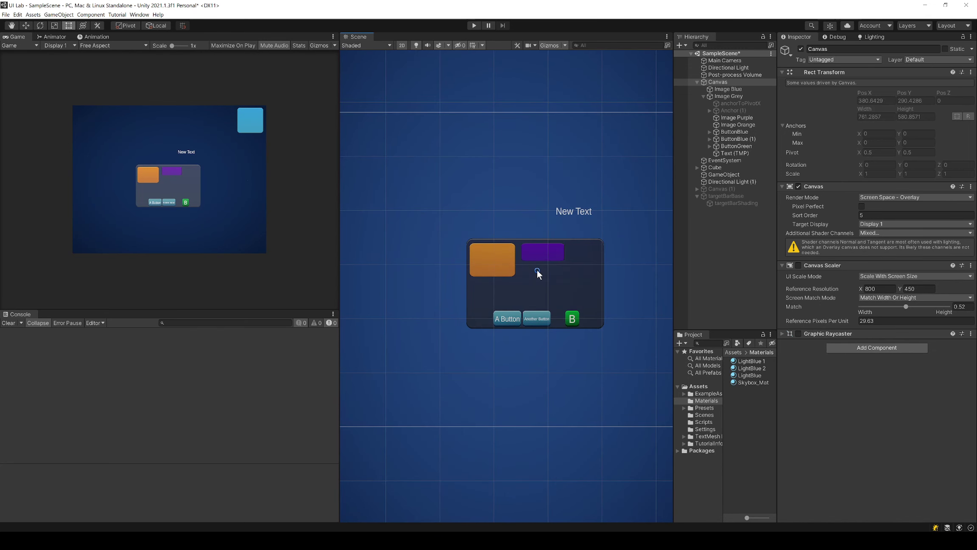
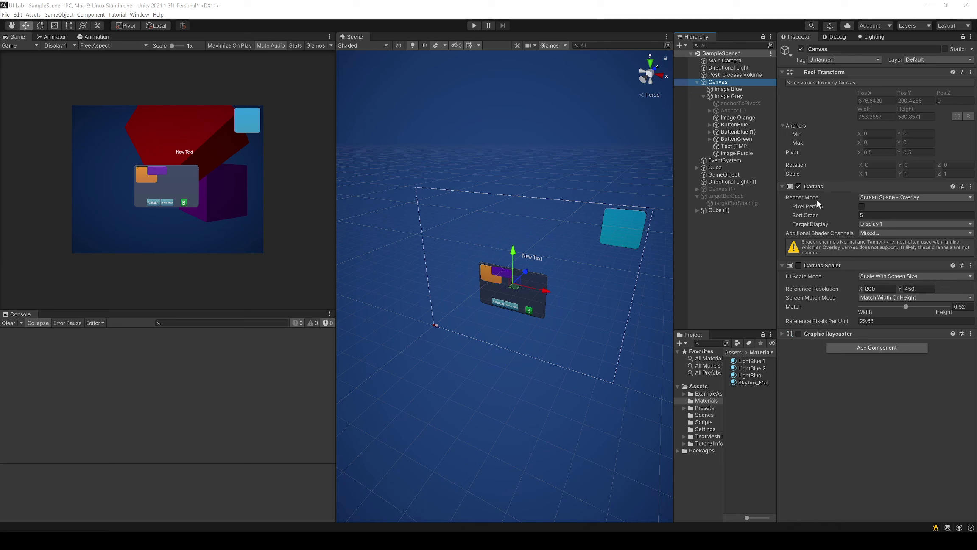
Step: Review the Canvas's available Render Mode options and the Image Blue settings, leaving Screen Space - Overlay in use
click(930, 198)
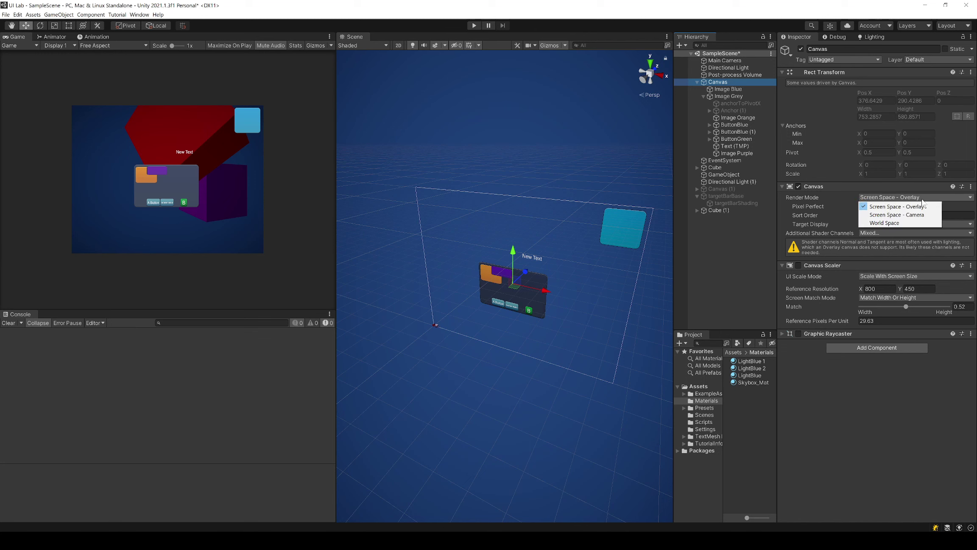
click(727, 89)
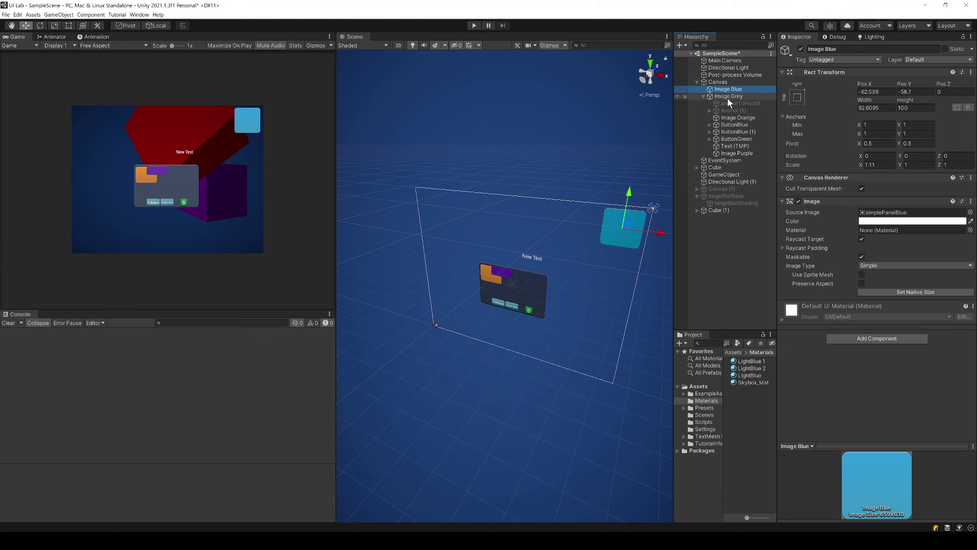
click(718, 82)
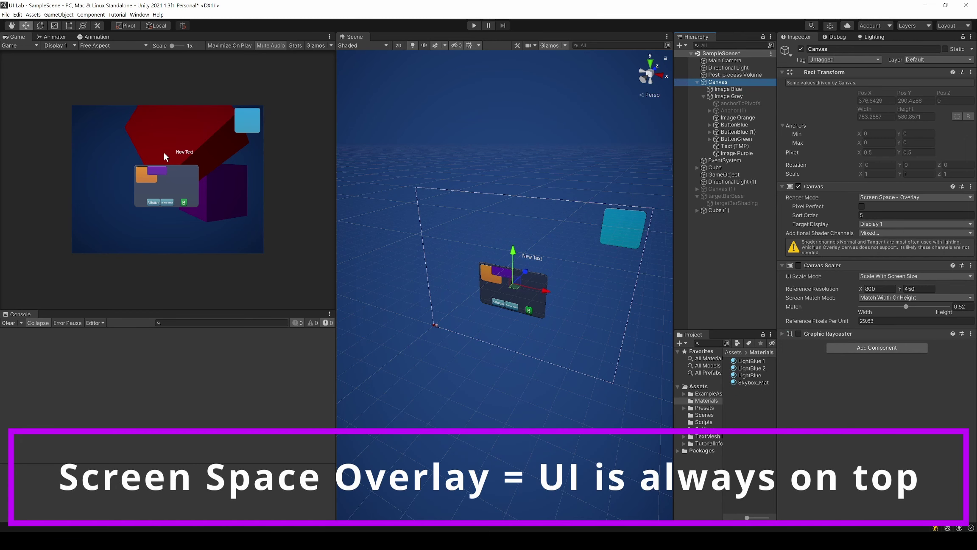
Step: Examine the tiny cubes at the Canvas's lower-left corner in the Scene view and compare their scale with the UI
scroll(440, 332, down, 3)
scroll(407, 342, up, 5)
middle_drag(407, 342, 438, 318)
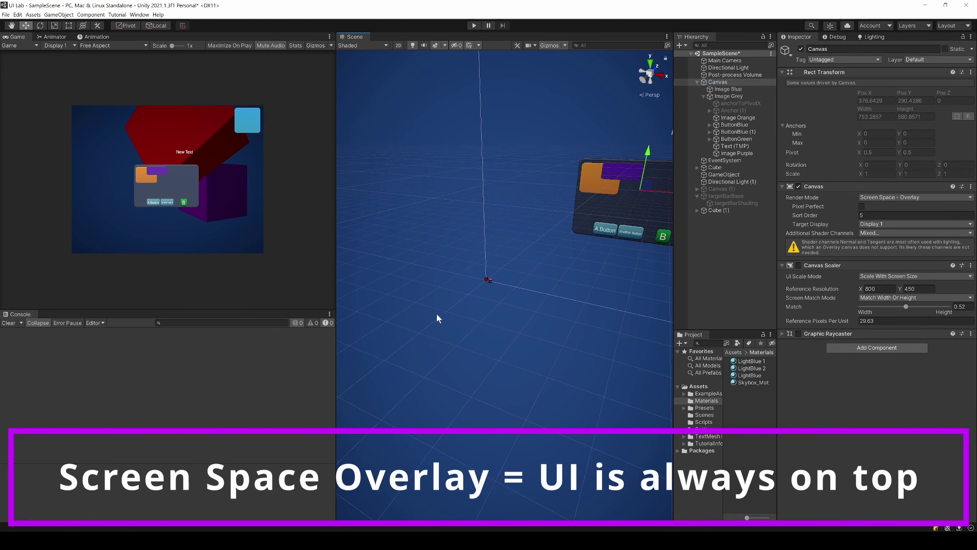
scroll(474, 296, up, 5)
scroll(451, 272, up, 2)
scroll(449, 267, down, 5)
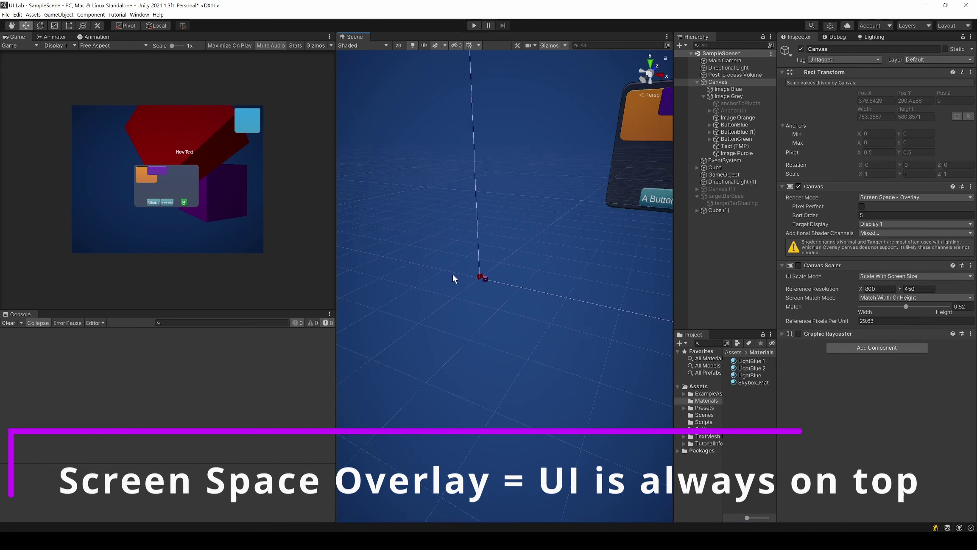
scroll(562, 220, down, 5)
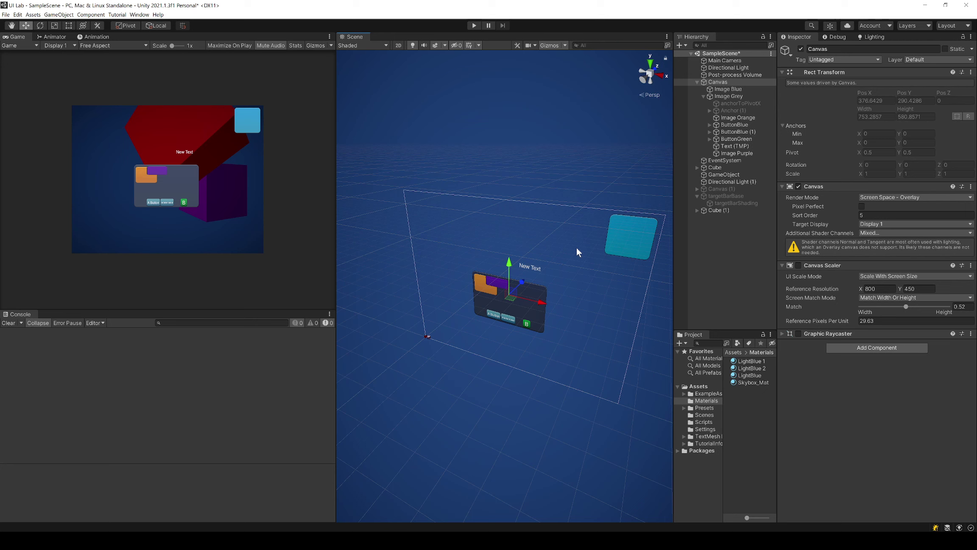
Step: Disable and re-enable the Post-process Volume to compare the overlay UI with and without post-processing
click(738, 75)
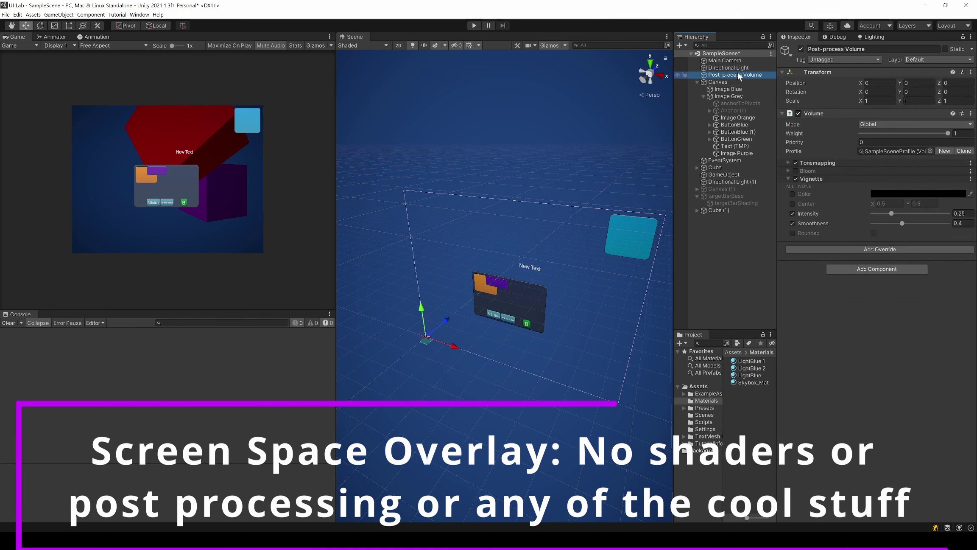
middle_drag(465, 320, 504, 274)
right_drag(502, 255, 499, 268)
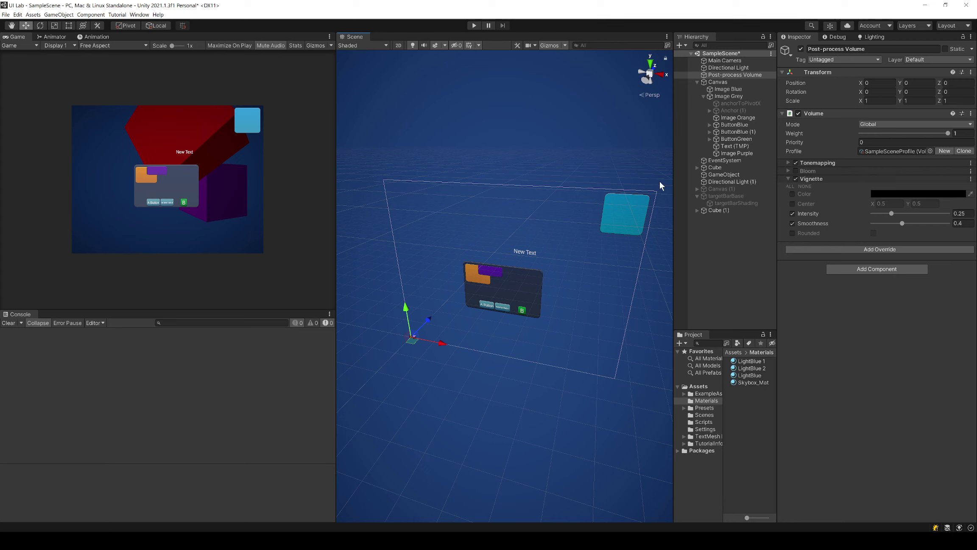
click(801, 49)
scroll(492, 313, up, 2)
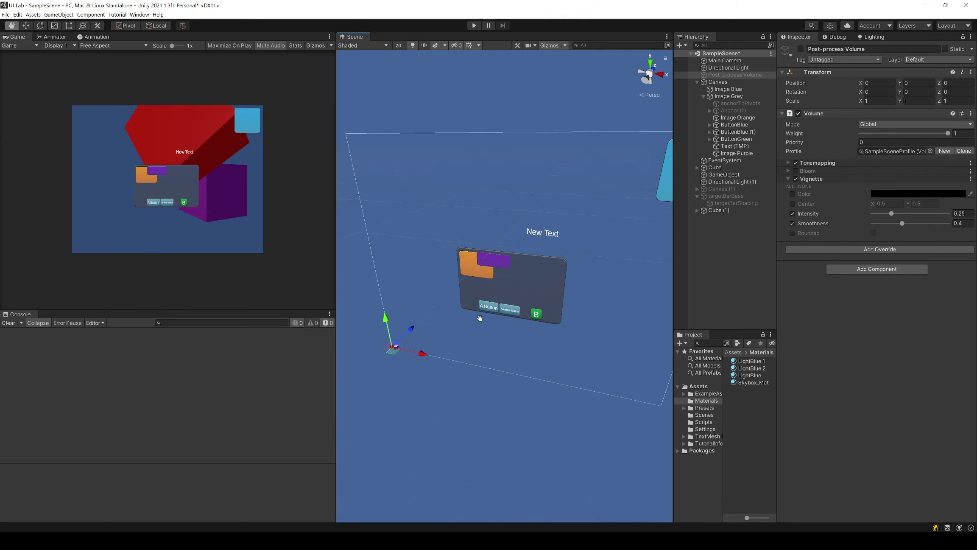
mouse_move(479, 316)
middle_down()
mouse_move(502, 279)
mouse_move(482, 316)
middle_up()
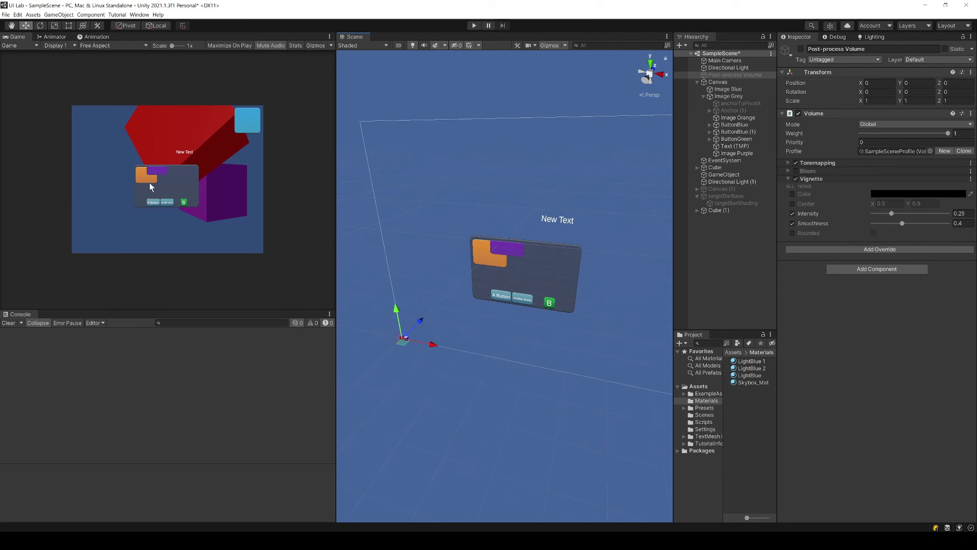
click(801, 49)
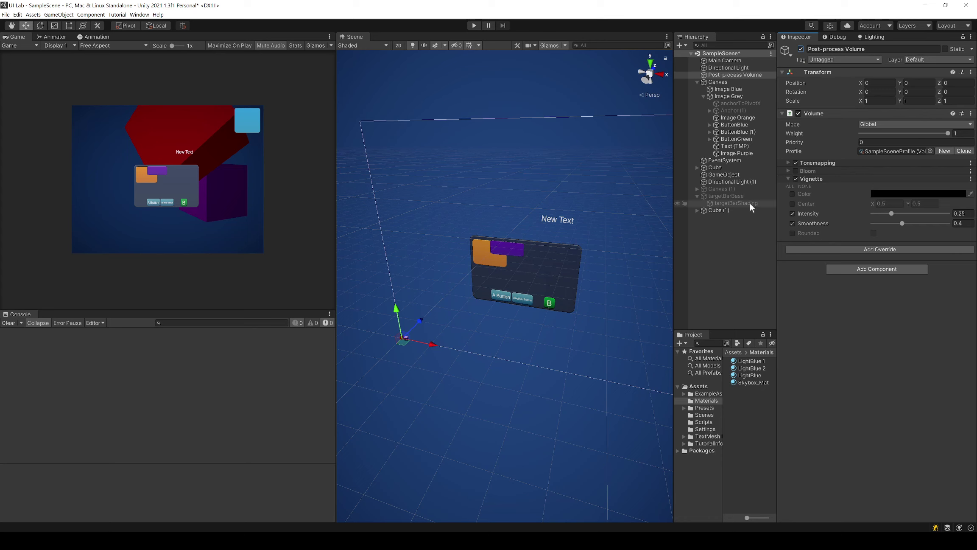
Step: Select the Canvas and switch its Render Mode from Screen Space - Overlay to Screen Space - Camera
click(743, 82)
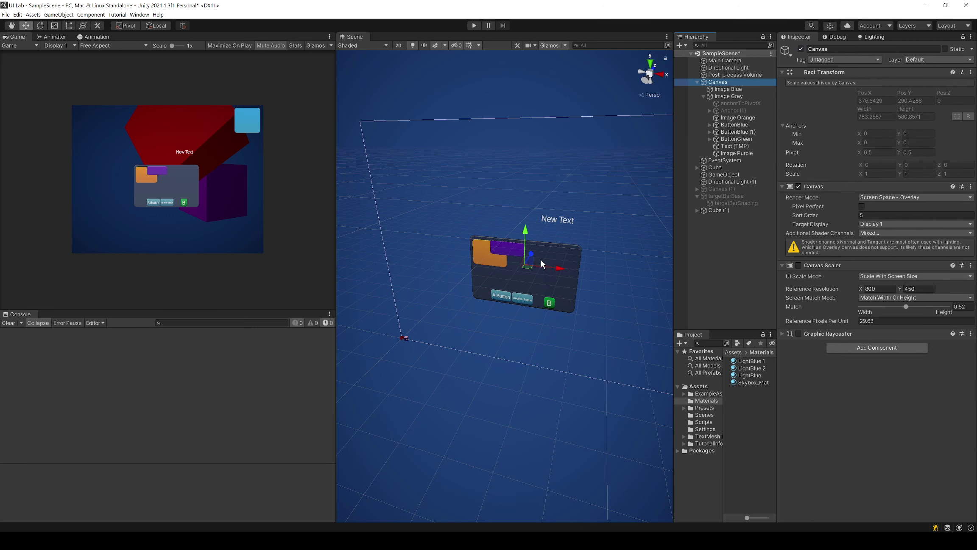
key(f)
middle_drag(569, 285, 547, 291)
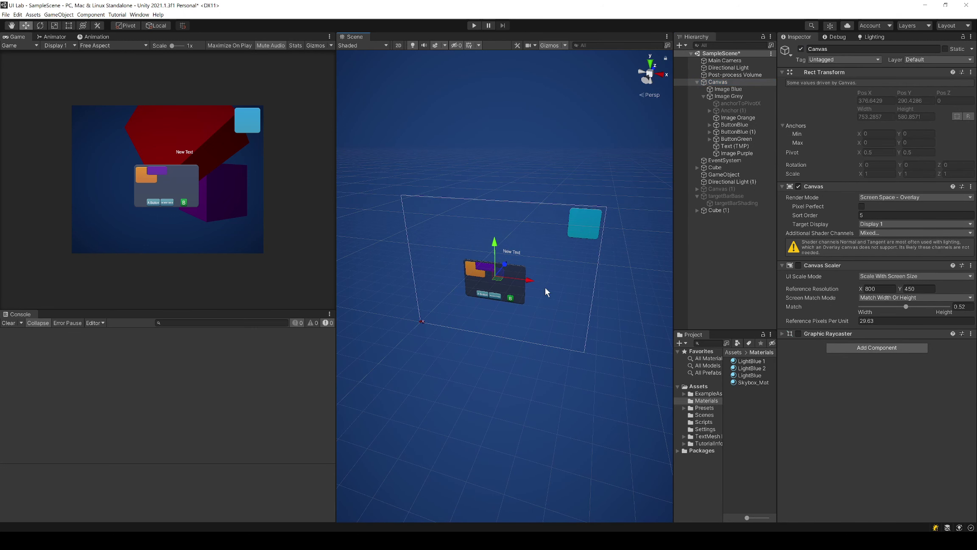
click(885, 196)
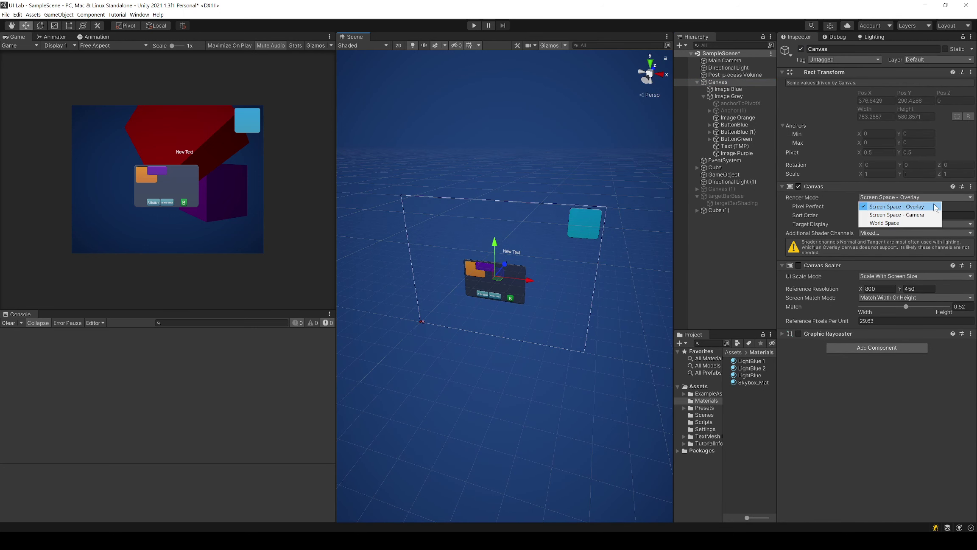
click(889, 207)
click(884, 197)
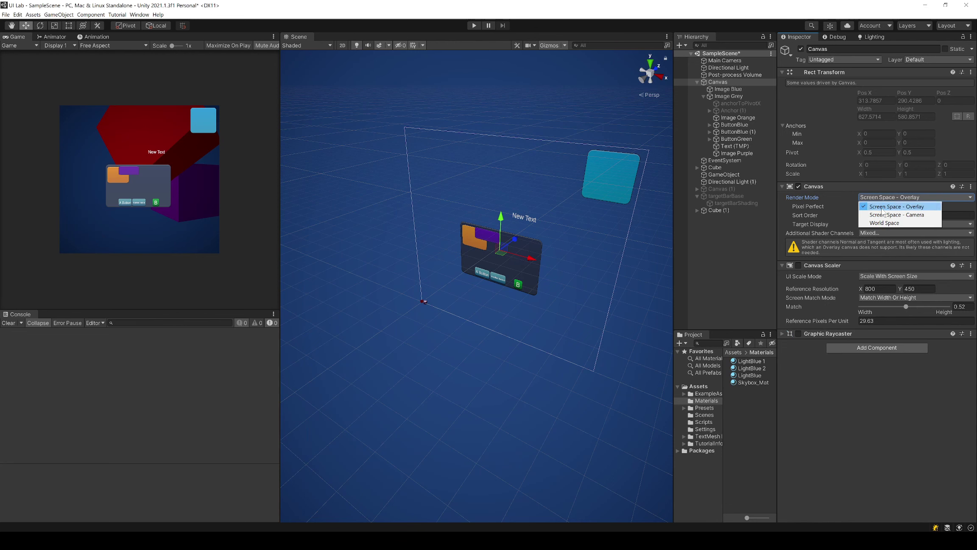
click(885, 211)
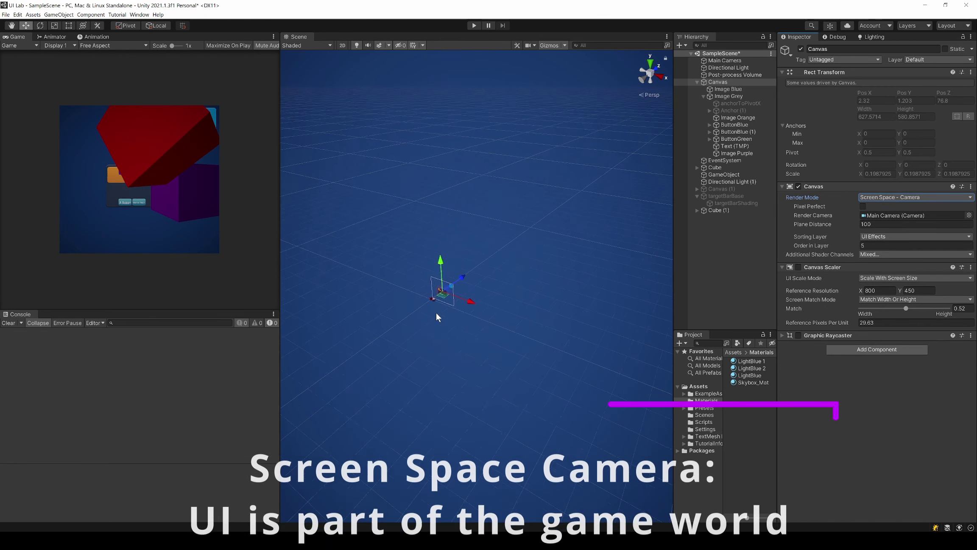
Step: Select the Main Camera and examine where the Canvas sits within its view frustum relative to the cubes
click(724, 61)
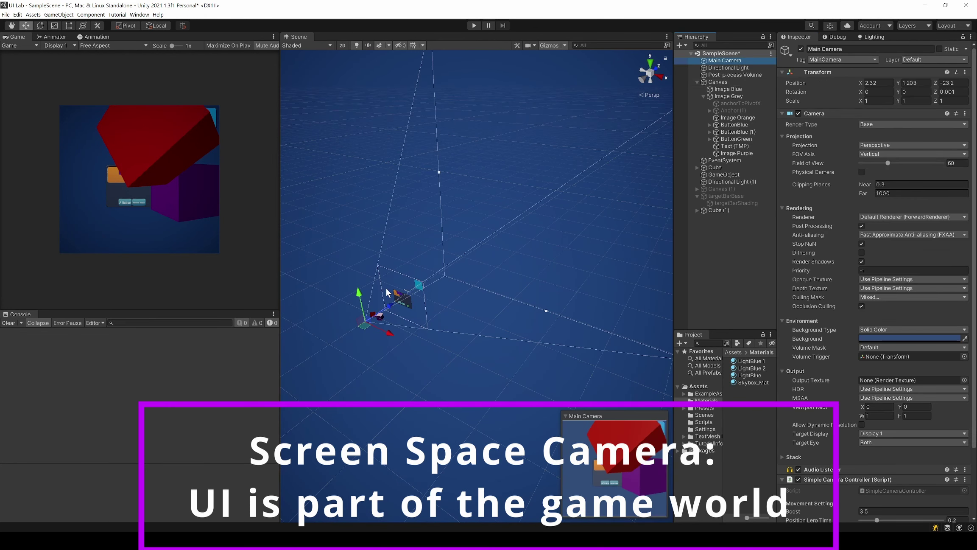
scroll(409, 280, up, 3)
scroll(441, 299, up, 2)
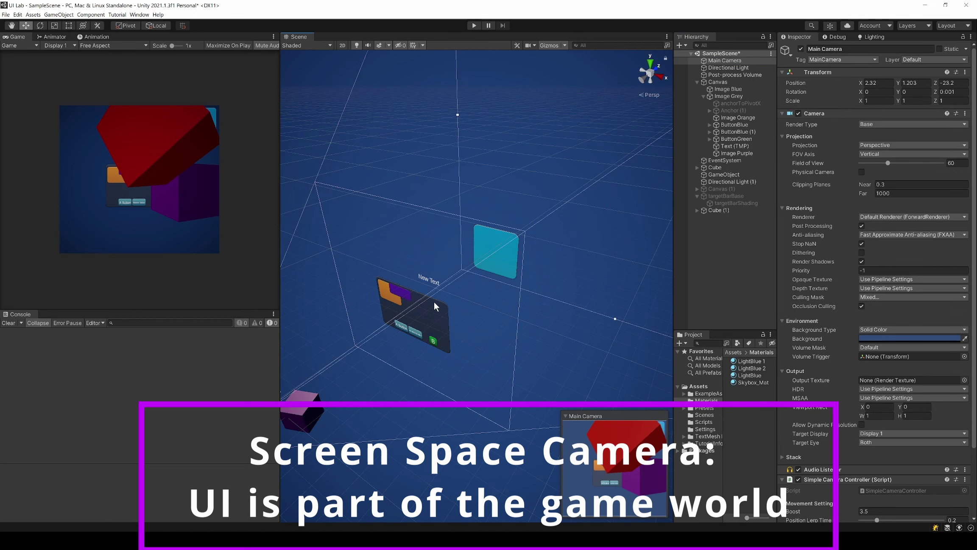
scroll(433, 300, down, 1)
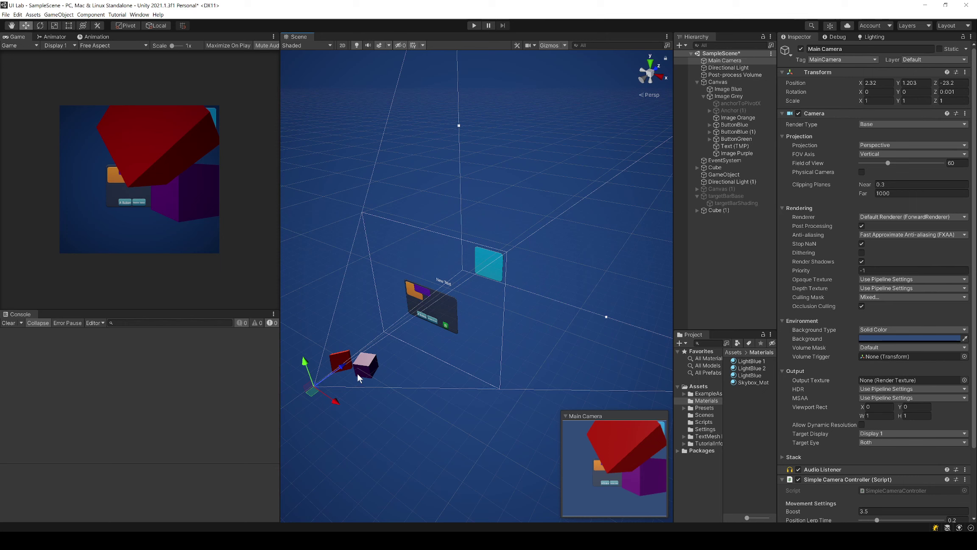
Step: Set the Canvas's Plane Distance to 2.9 and check its position relative to the cubes in the Scene view
click(730, 83)
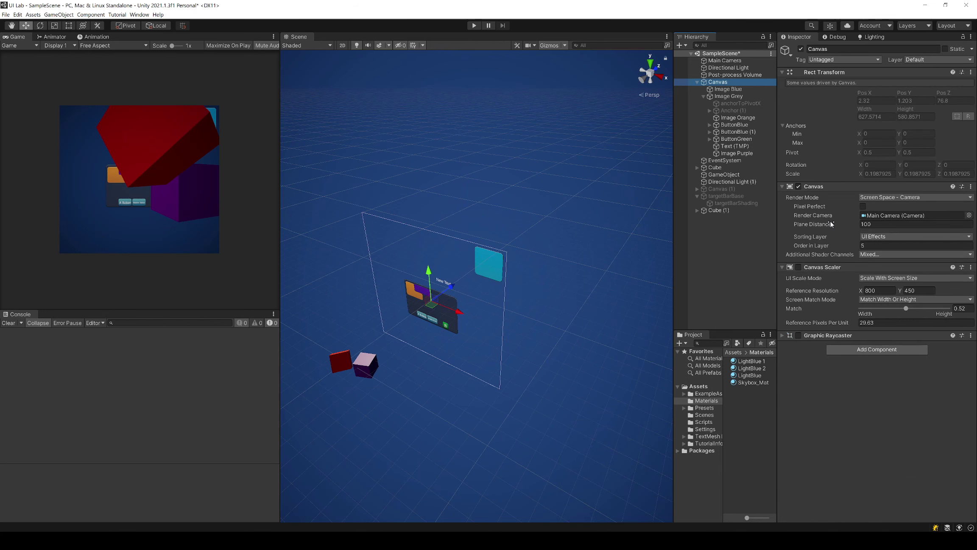
drag(829, 225, 694, 262)
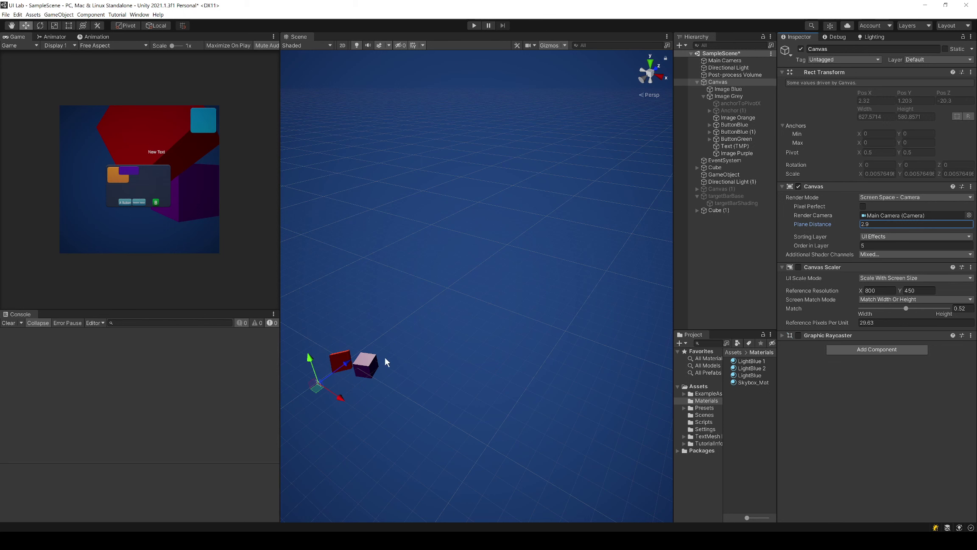
middle_drag(385, 359, 430, 343)
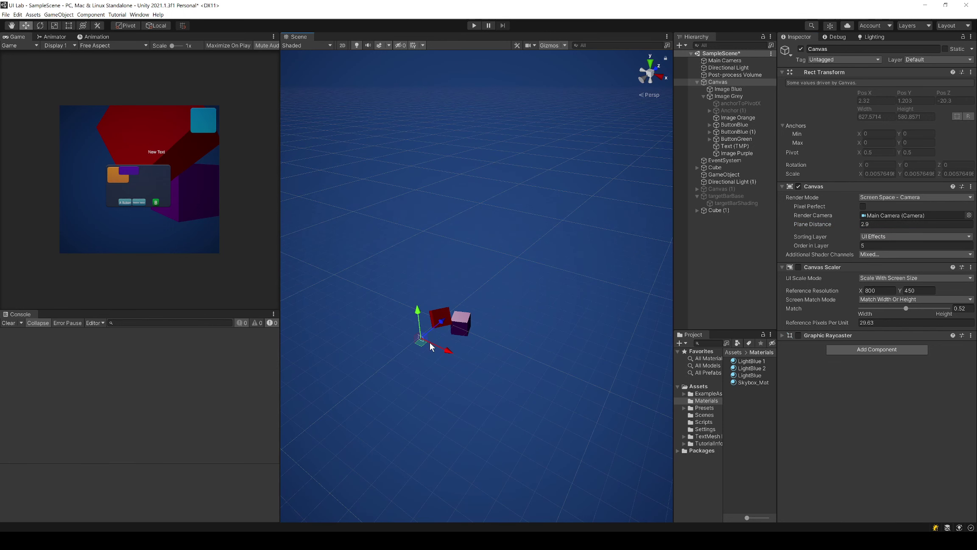
scroll(479, 289, up, 5)
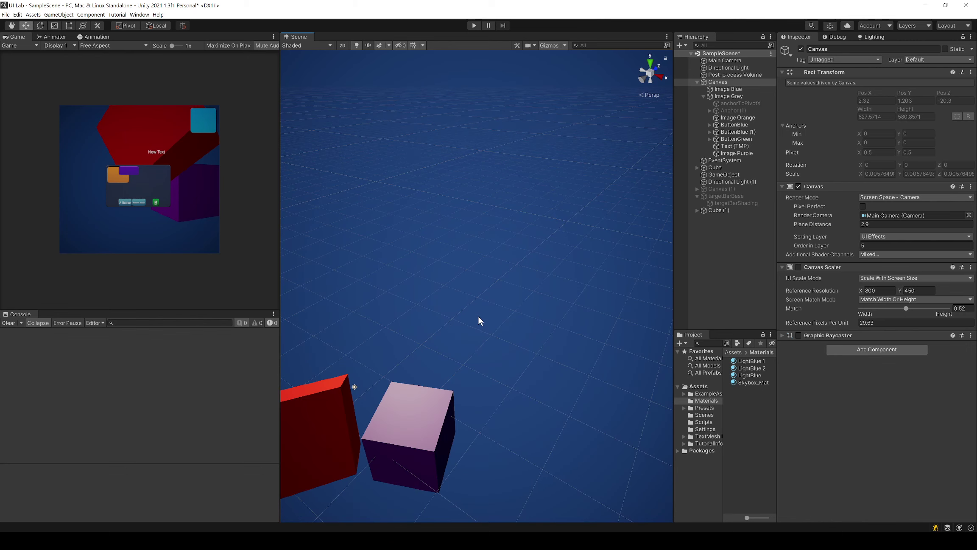
scroll(428, 334, down, 5)
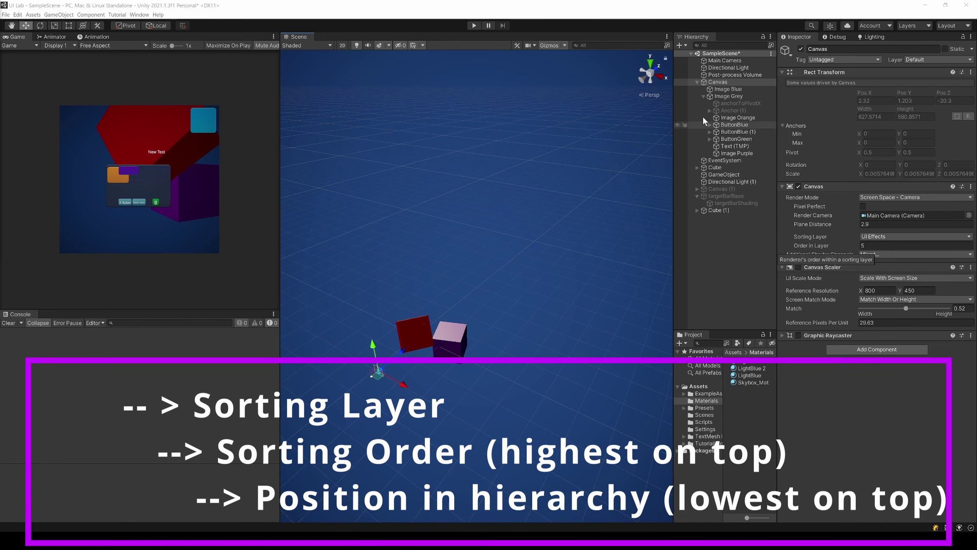
Step: Frame Image Purple in the 2D Scene view and reorder it as the first child of Image Grey, behind Image Orange
click(737, 153)
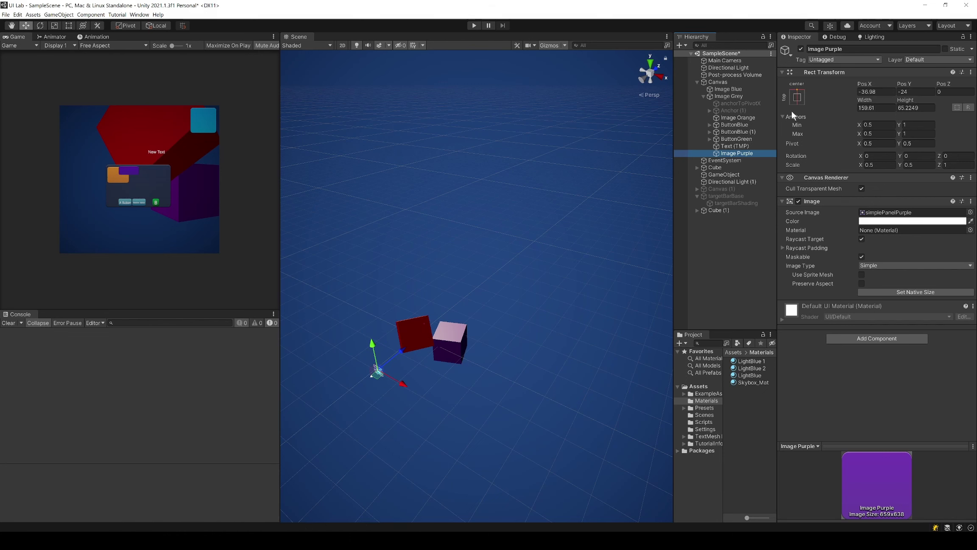
click(740, 83)
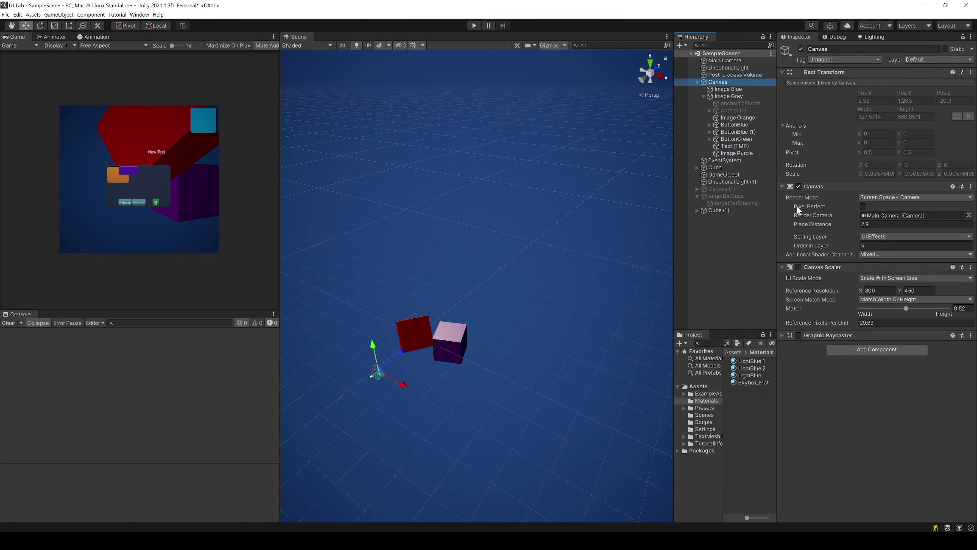
click(745, 155)
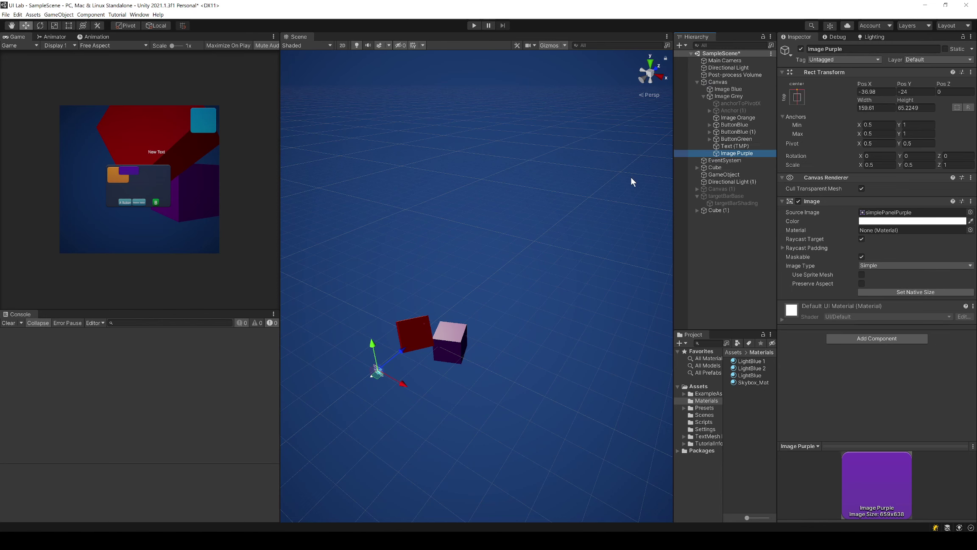
click(343, 45)
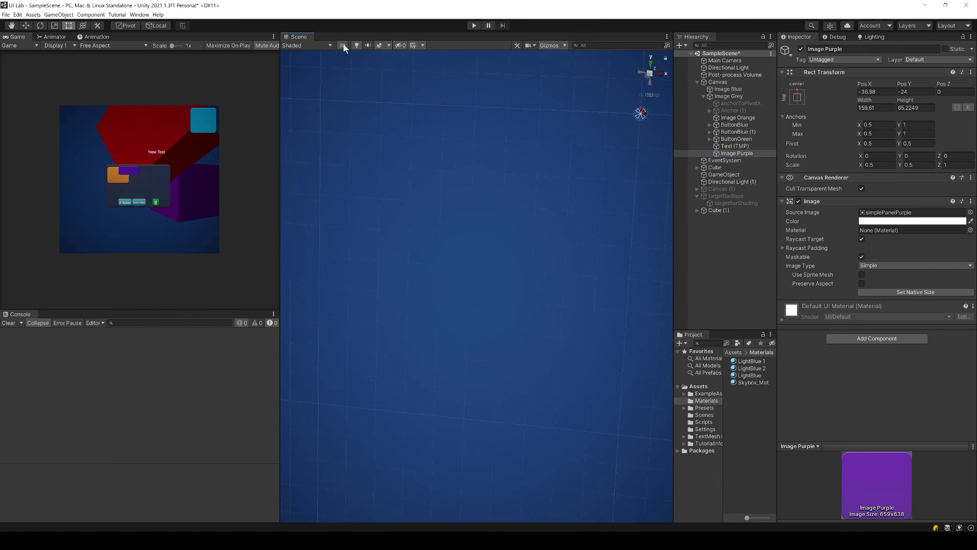
key(t)
double_click(736, 153)
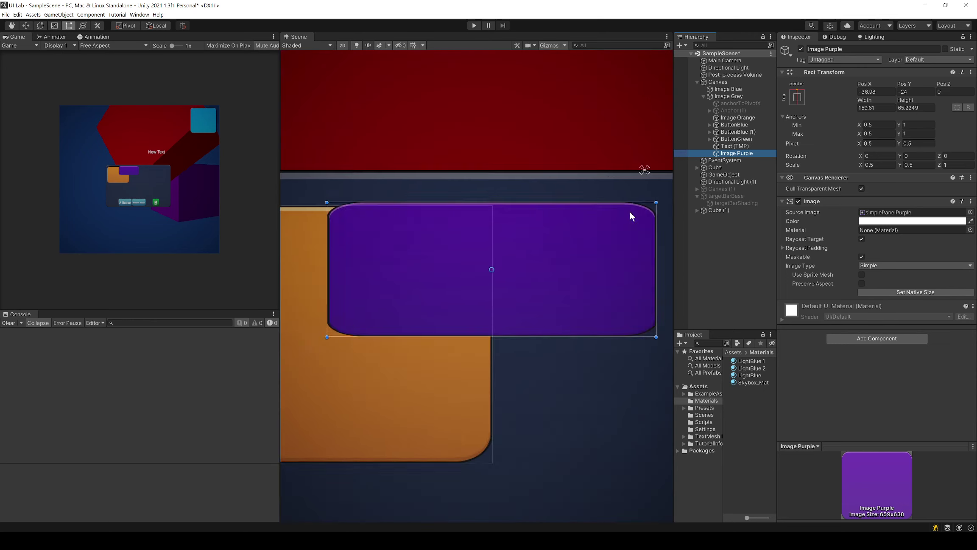
scroll(523, 238, down, 4)
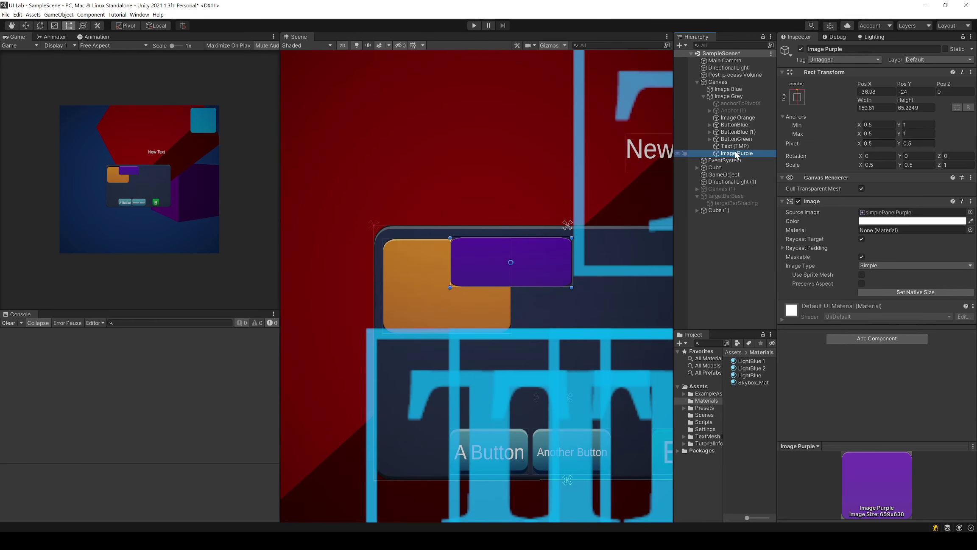
drag(735, 153, 726, 103)
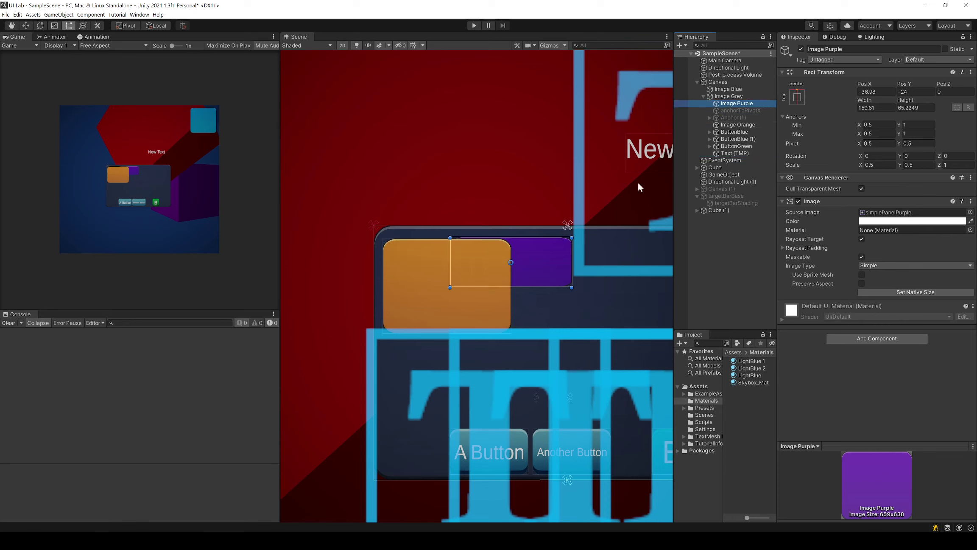
Step: Return the Scene view to 3D and examine the Canvas's placement between the camera and the cubes
scroll(458, 251, down, 10)
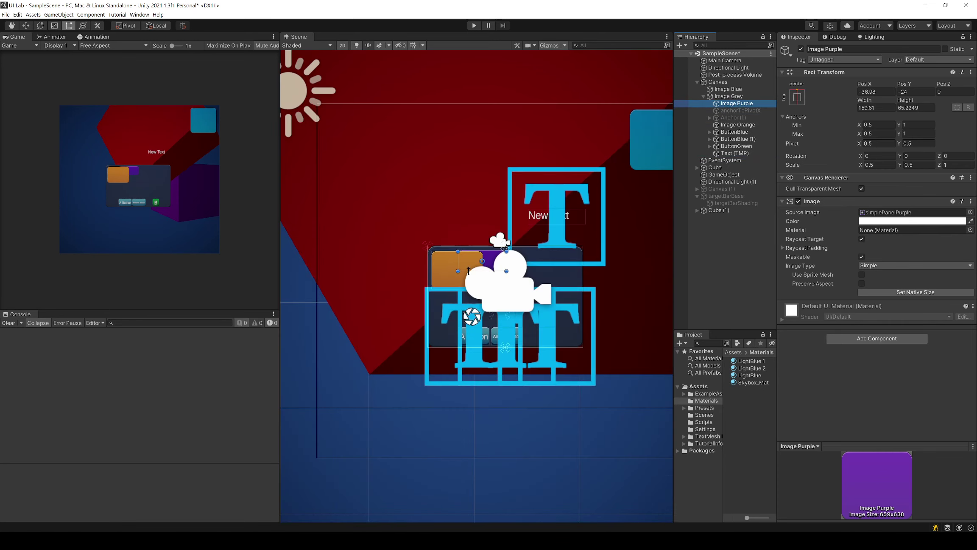
middle_drag(562, 193, 529, 242)
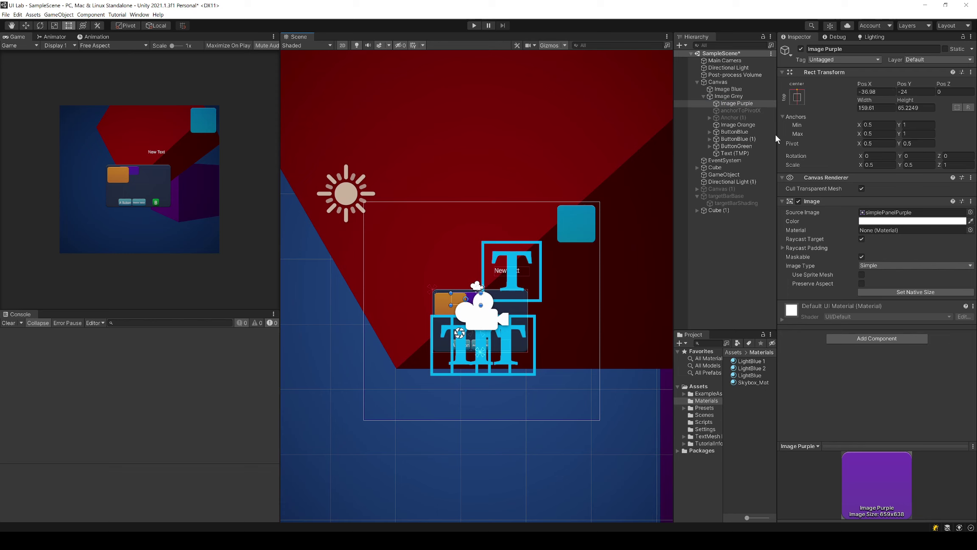
scroll(546, 235, down, 3)
scroll(522, 253, down, 4)
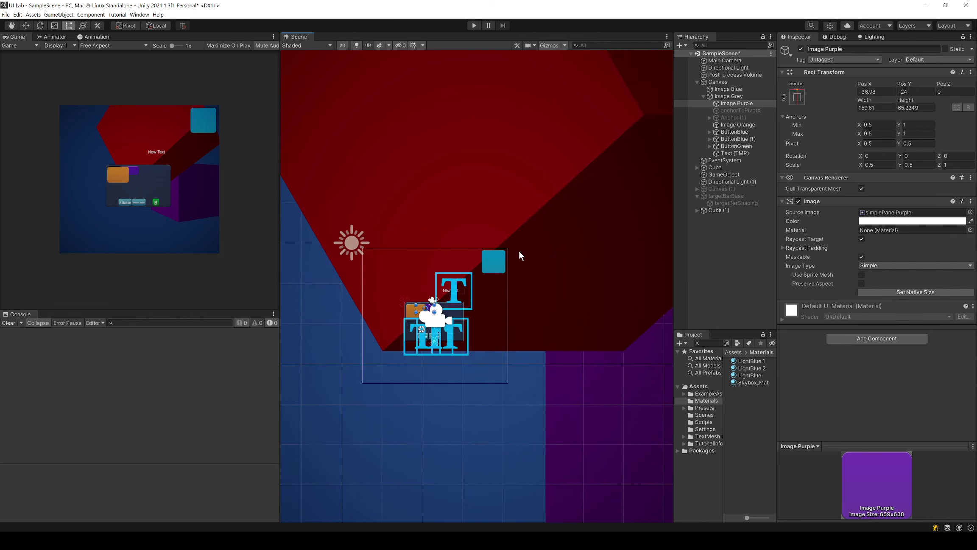
click(342, 45)
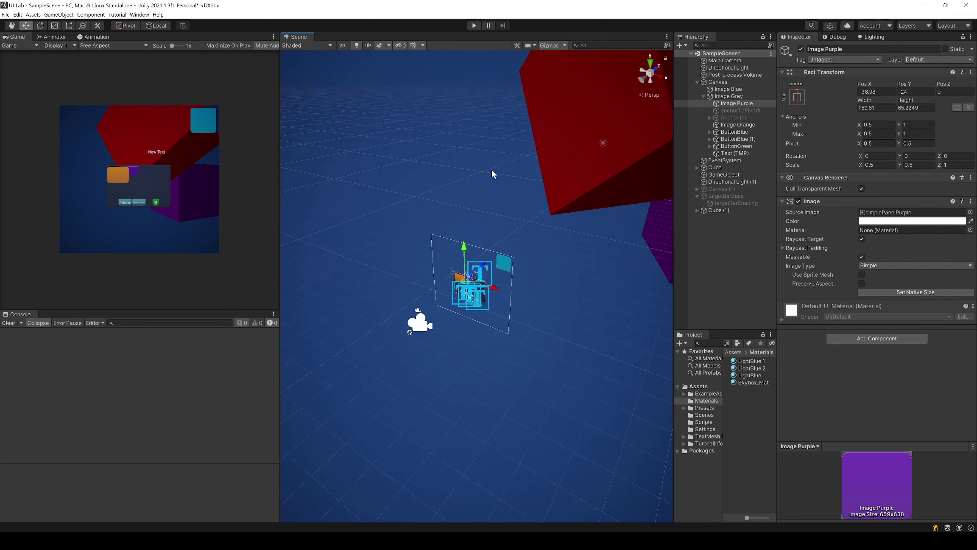
middle_drag(490, 228, 440, 269)
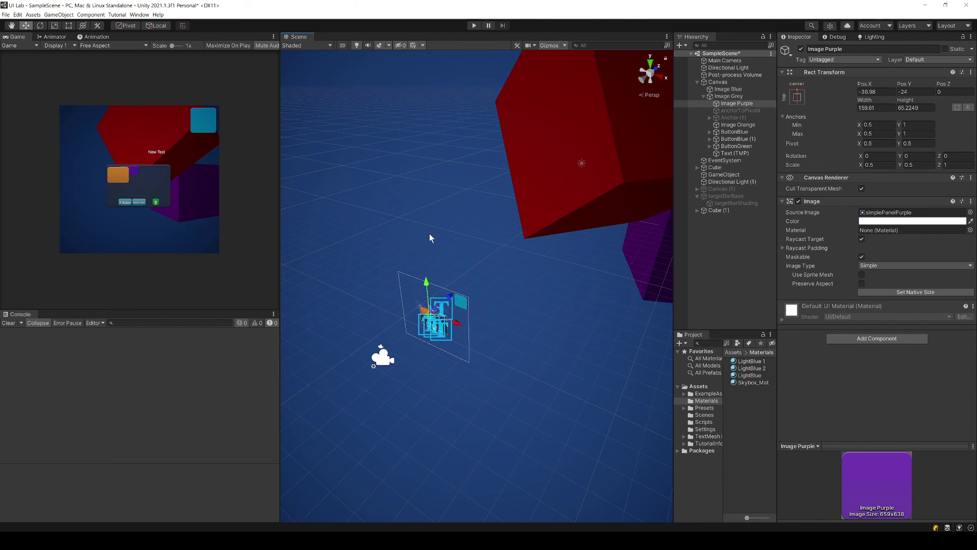
scroll(432, 230, down, 1)
scroll(433, 232, down, 1)
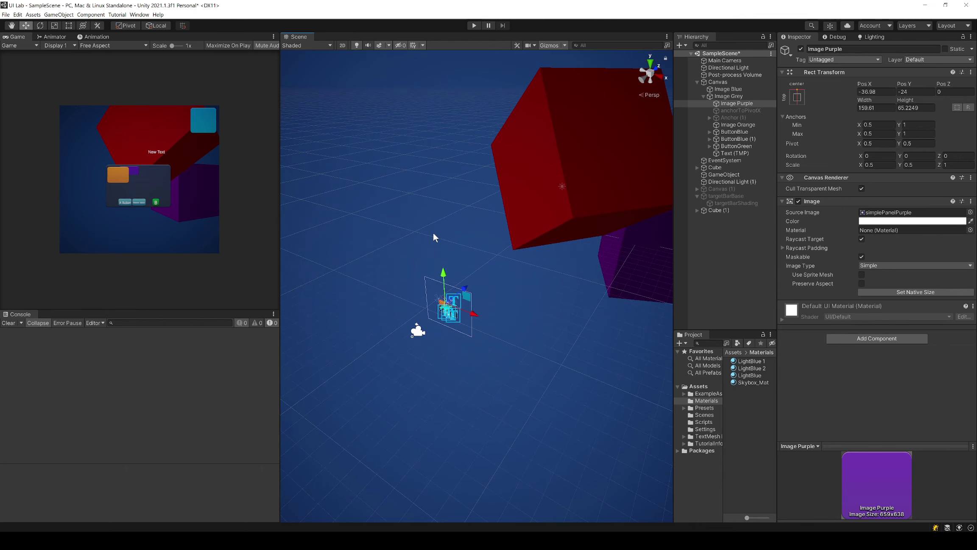
Step: Select the Post-process Volume, toggle the Scene view gizmos and look closely at the camera-space UI
click(746, 75)
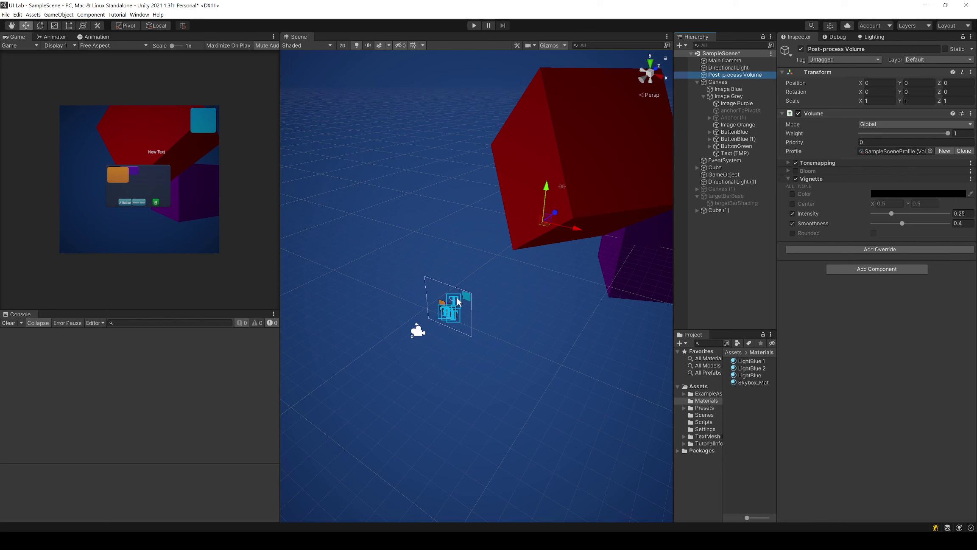
click(549, 46)
scroll(442, 275, up, 3)
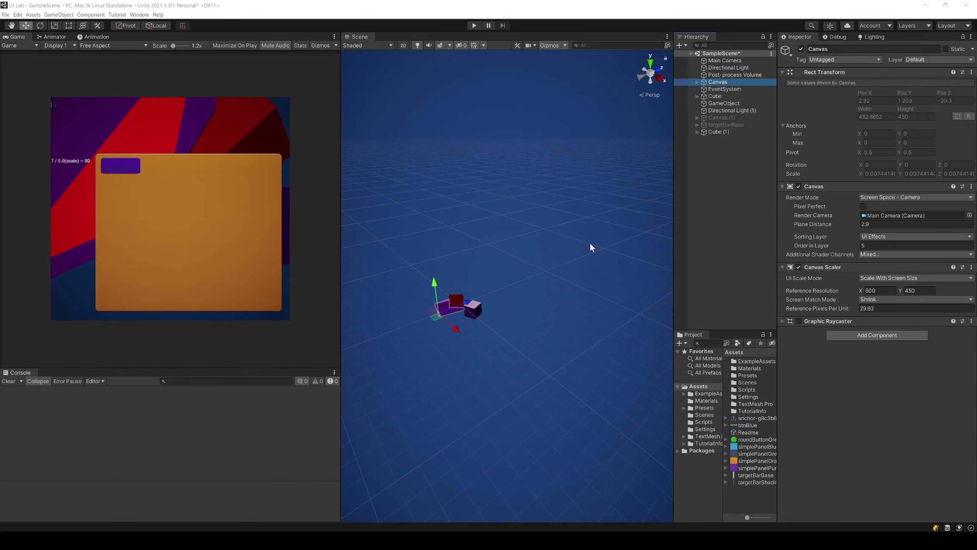
Step: Set the Canvas's Render Mode to World Space and view it beside the cubes
click(919, 198)
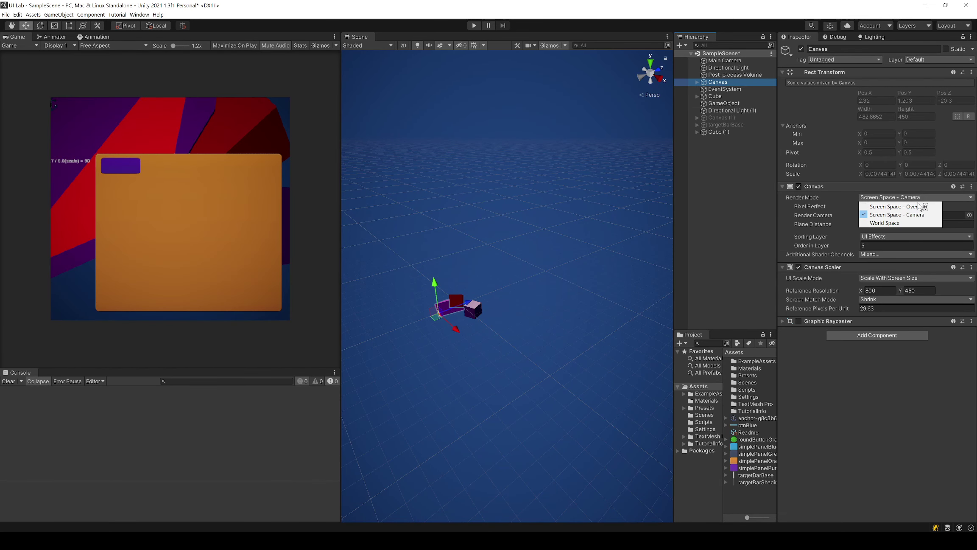
click(910, 223)
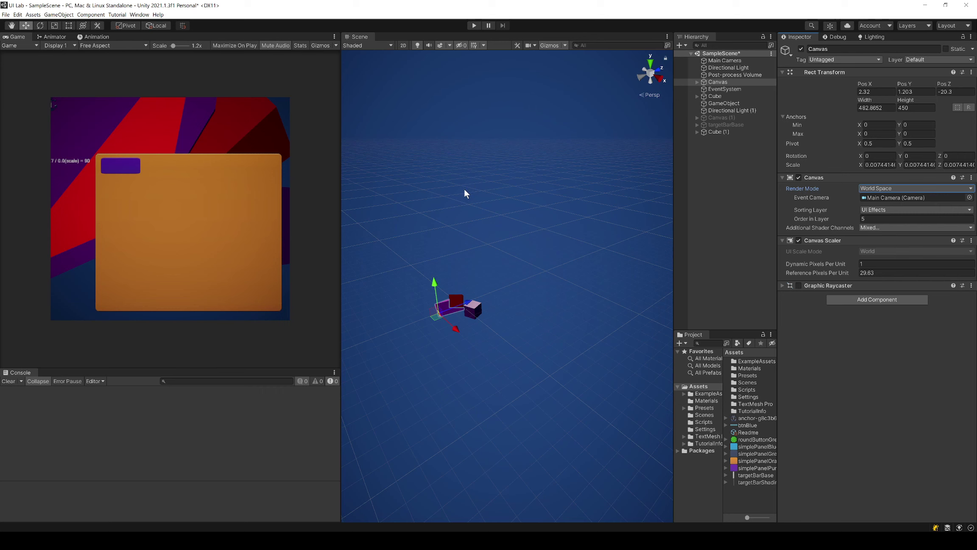
scroll(464, 199, down, 2)
middle_drag(450, 278, 477, 275)
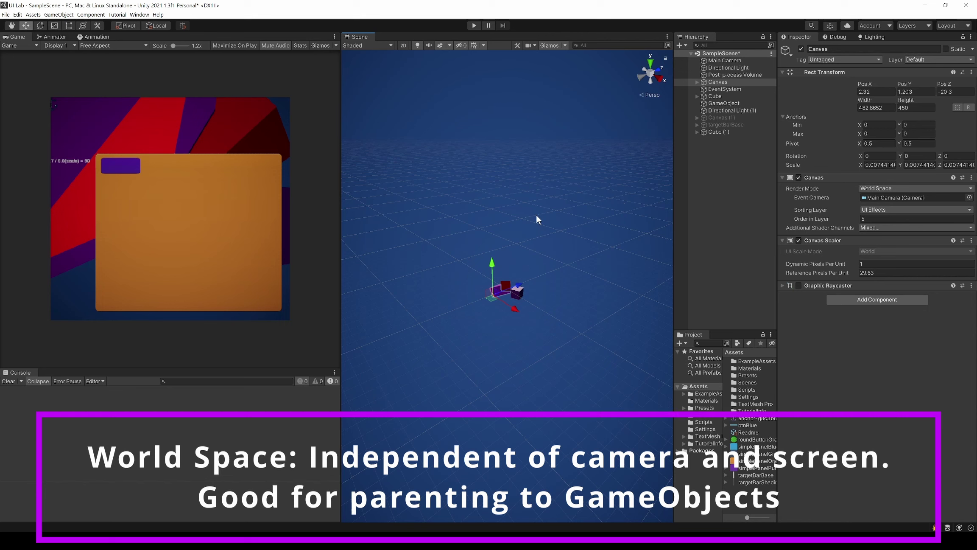
Step: Focus on the purple Cube, expand it and inspect the World Space settings of its child Canvas
click(734, 131)
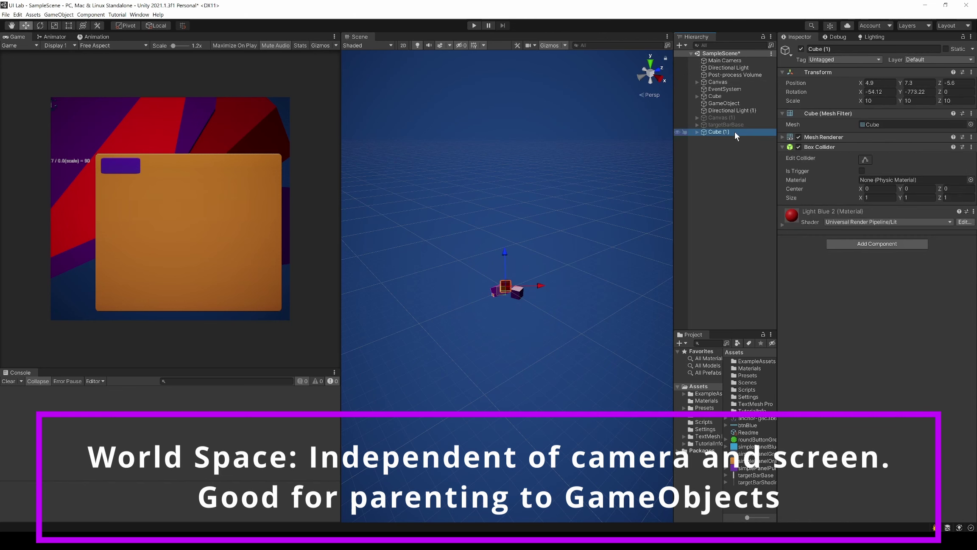
double_click(727, 97)
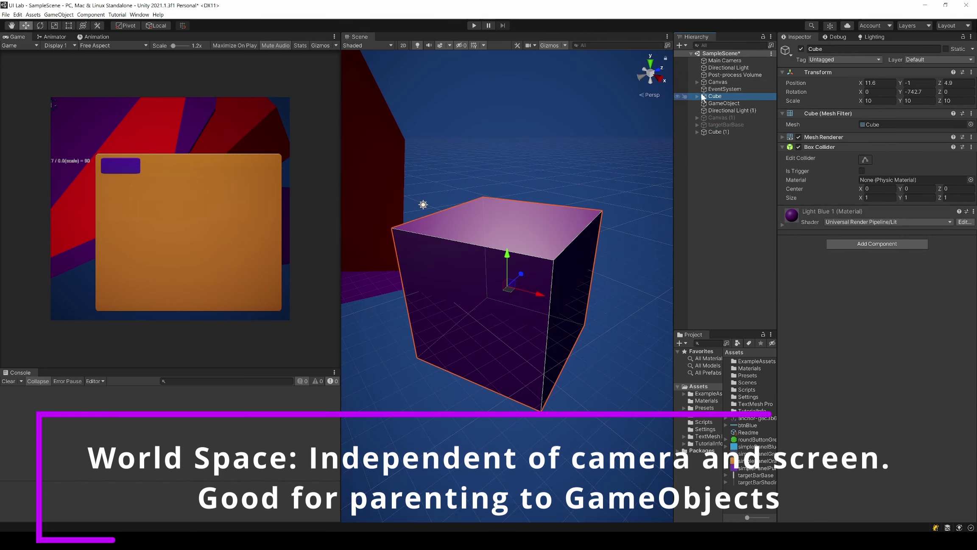
click(696, 96)
click(722, 103)
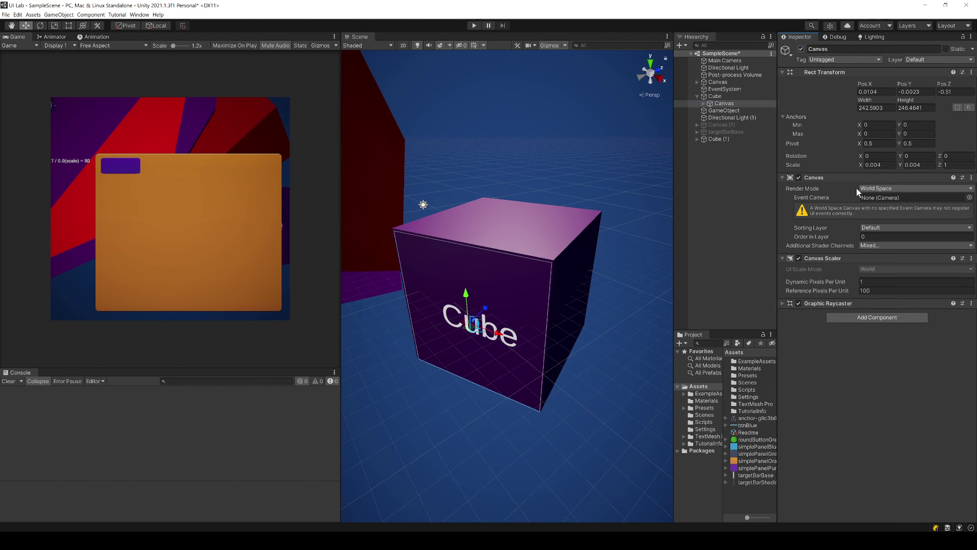
scroll(484, 238, down, 2)
drag(837, 178, 839, 173)
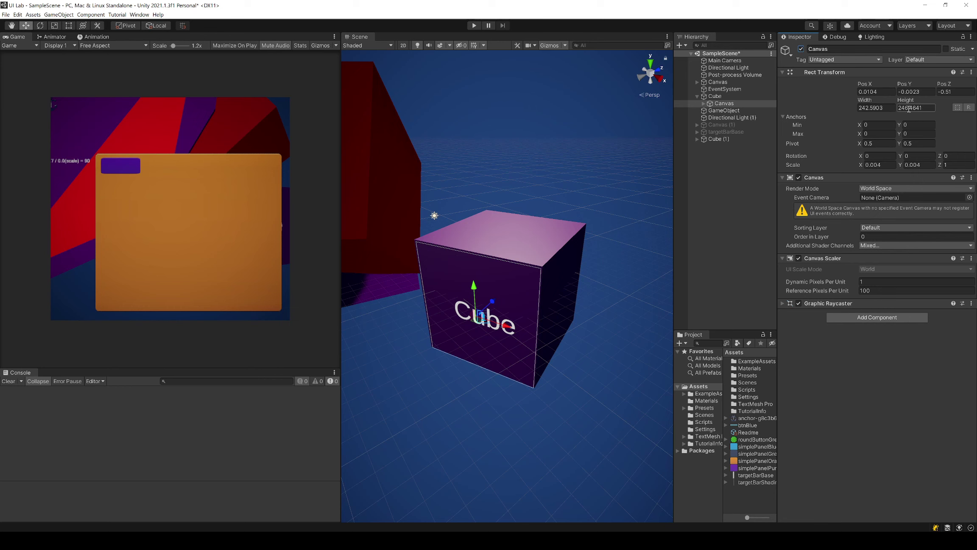
Step: Expand the Cube's child Canvas, inspect its Text (TMP) and the Canvas's scale, and view the Canvas bounds with the Rect tool
click(704, 103)
click(727, 111)
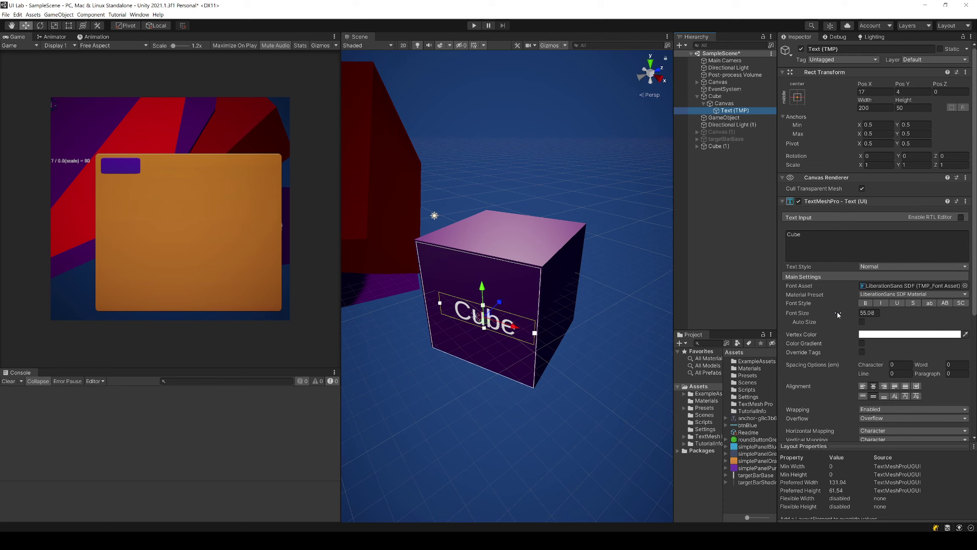
click(736, 104)
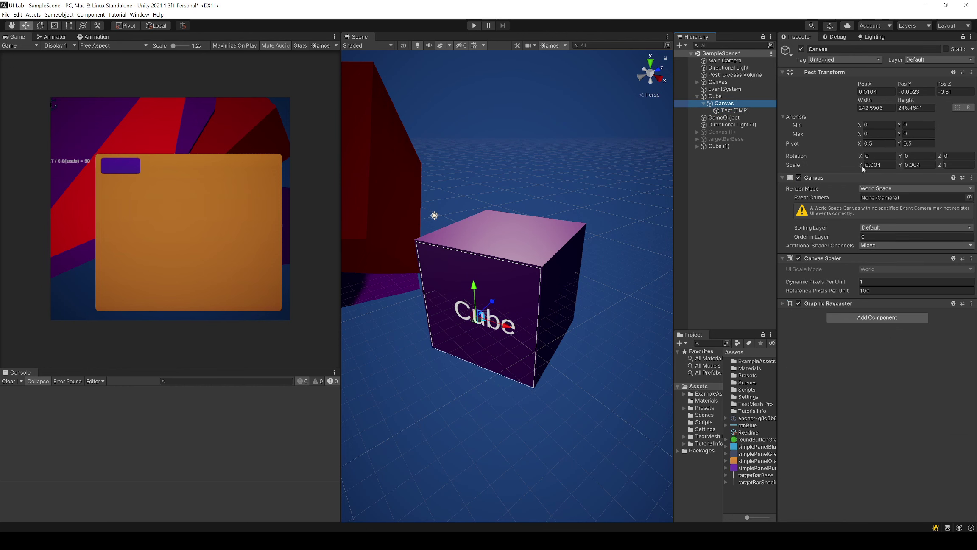
click(70, 26)
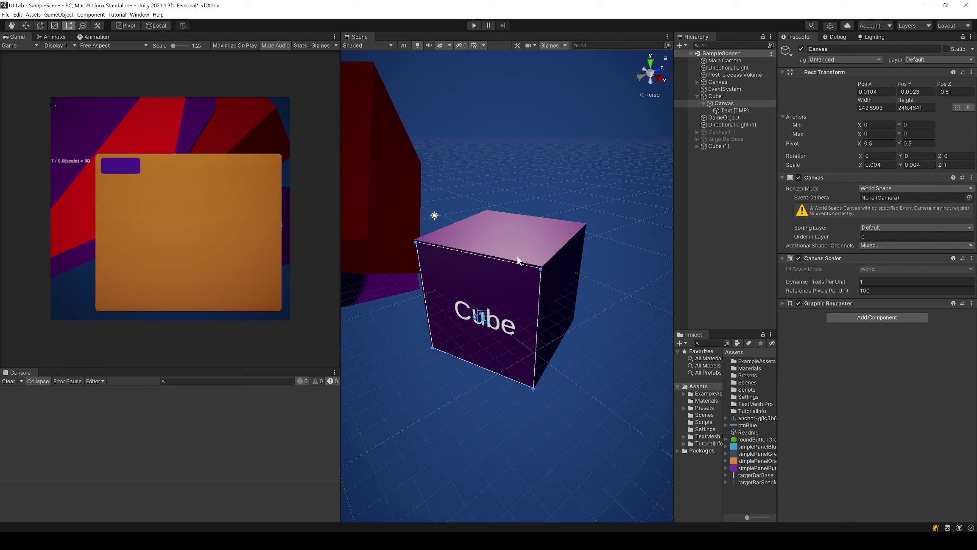
scroll(543, 232, down, 3)
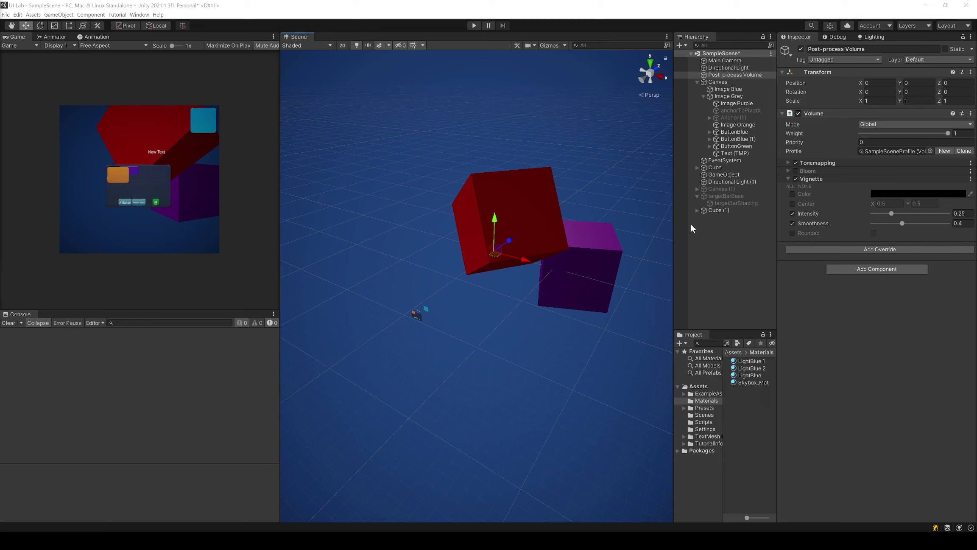
Step: Set the main Canvas's Render Mode to Screen Space - Overlay and resize the Game view's width to test the UI
drag(279, 179, 240, 225)
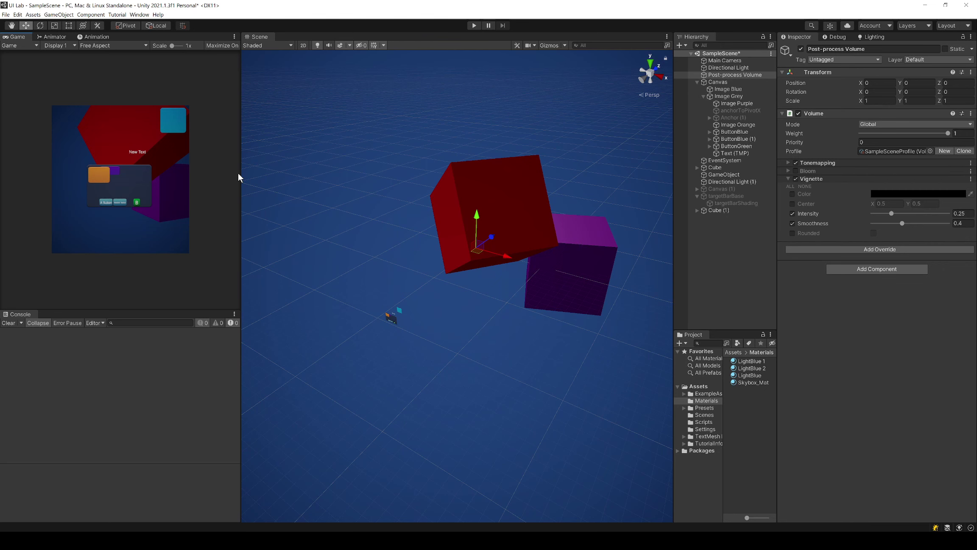
drag(241, 174, 271, 177)
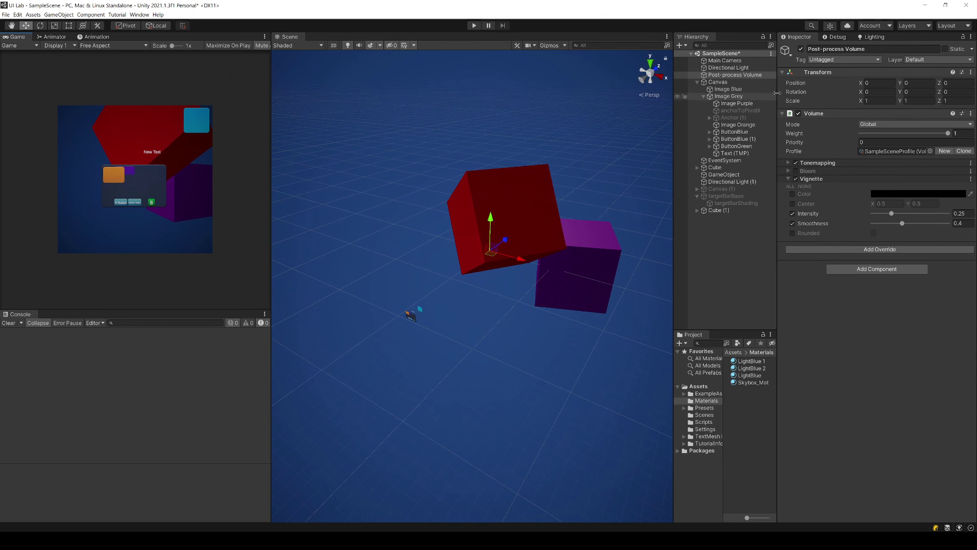
click(746, 81)
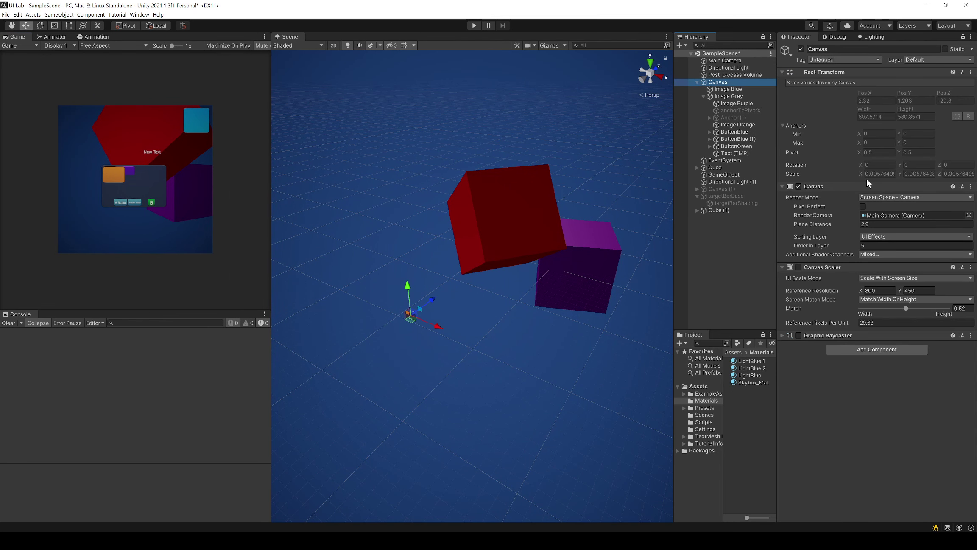
click(880, 196)
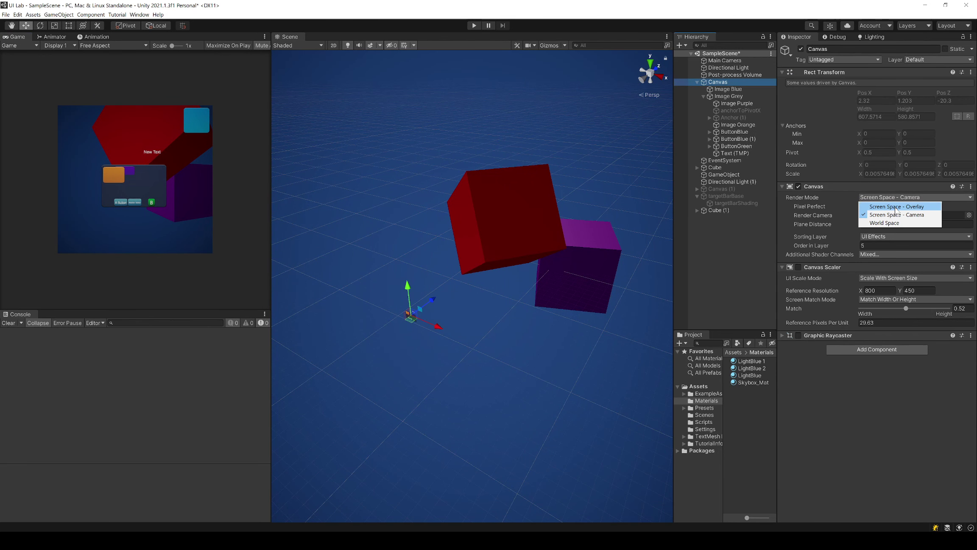
click(880, 204)
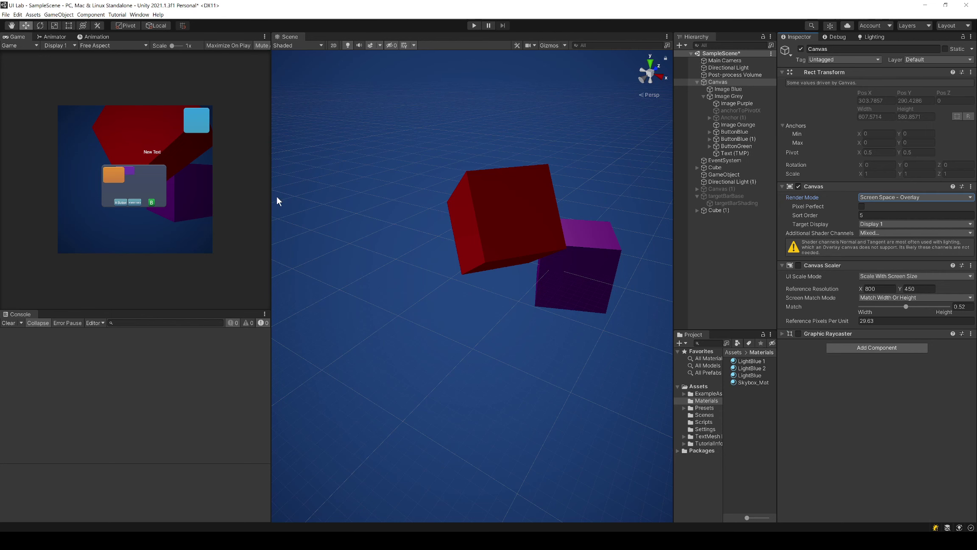
drag(271, 195, 340, 206)
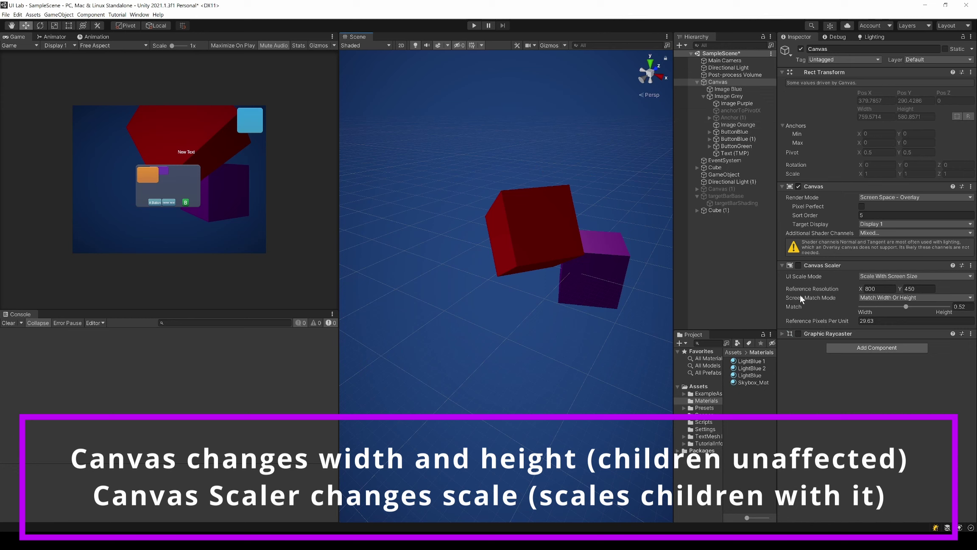
Step: Enable the Canvas Scaler on the main Canvas and review its UI Scale Mode options
click(800, 266)
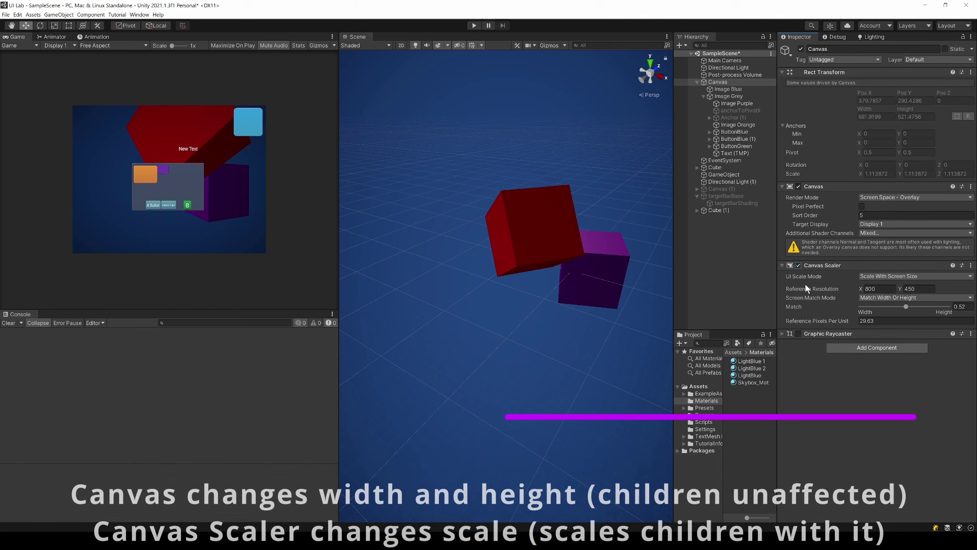
click(870, 277)
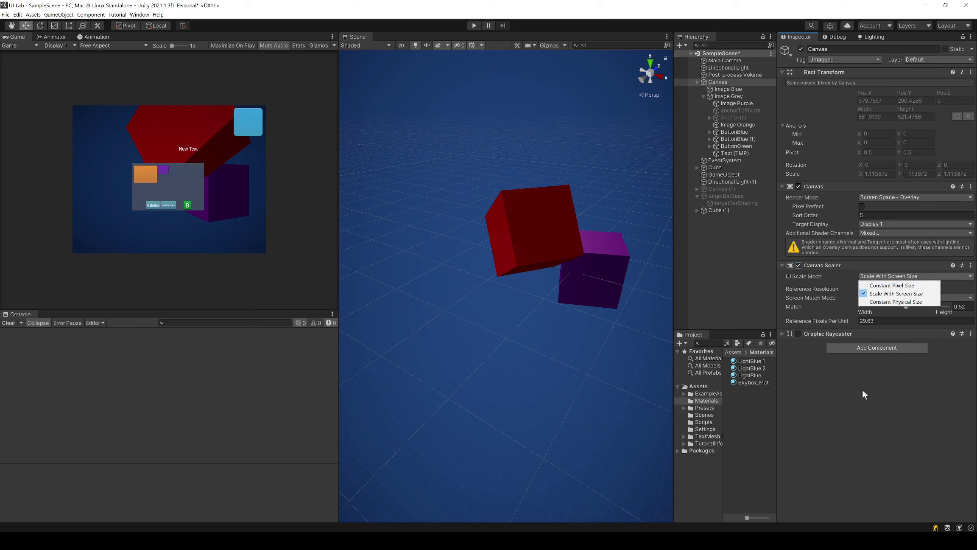
click(876, 396)
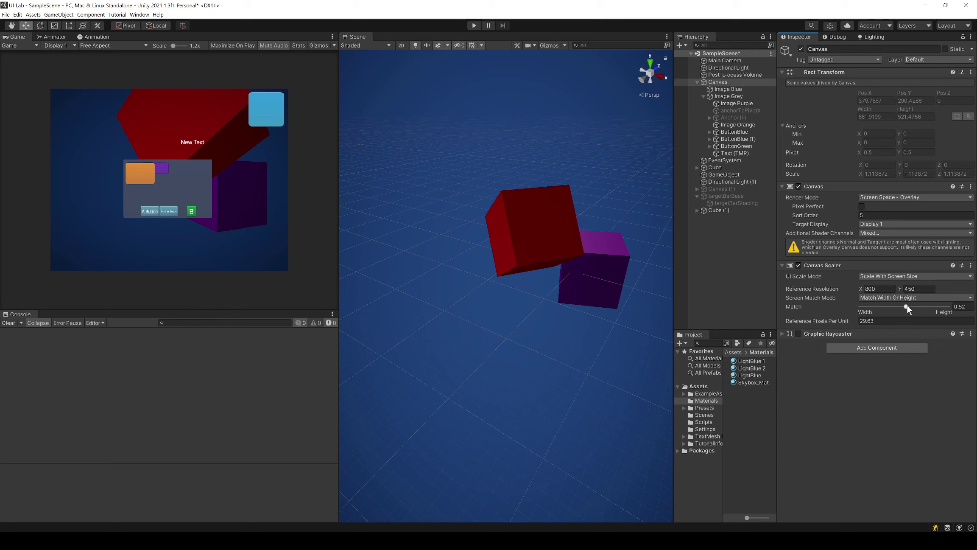
Step: Set the Canvas Scaler's Match to 0 (Width), review the Screen Match Mode options, and enlarge the Game view in width and height
drag(907, 306, 815, 308)
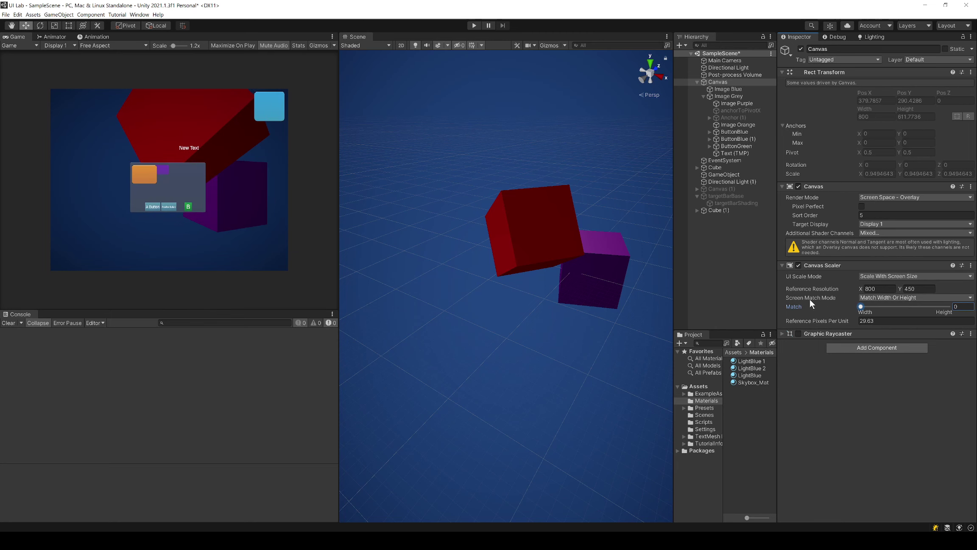
click(873, 297)
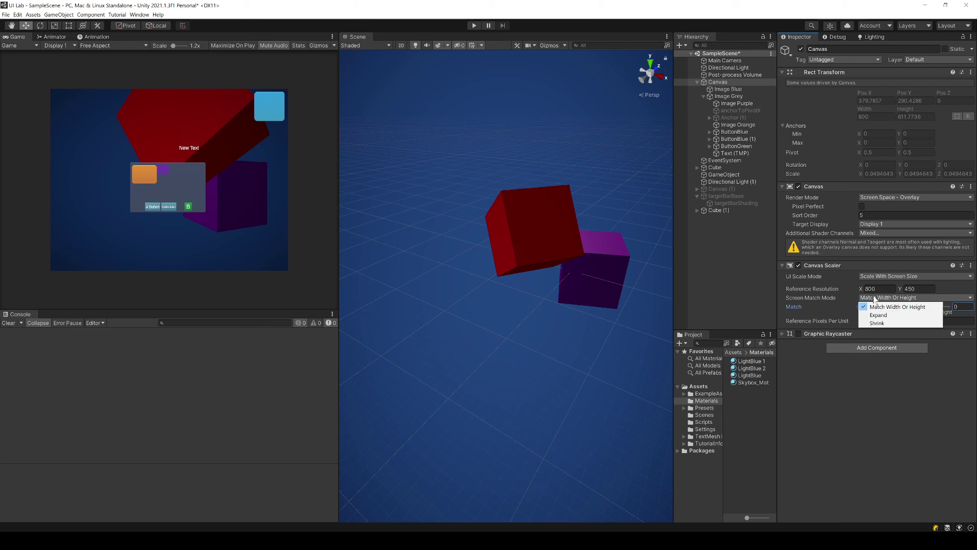
click(862, 411)
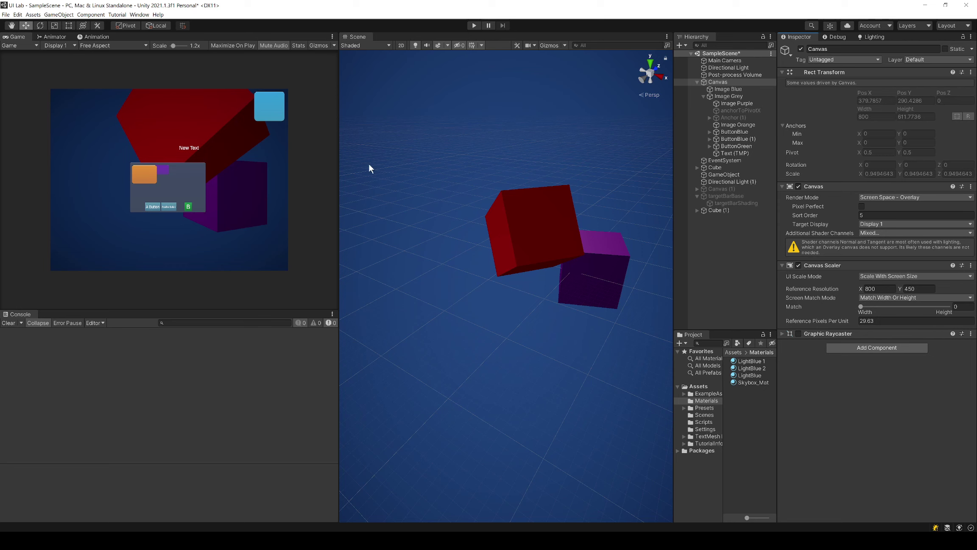
drag(339, 170, 385, 216)
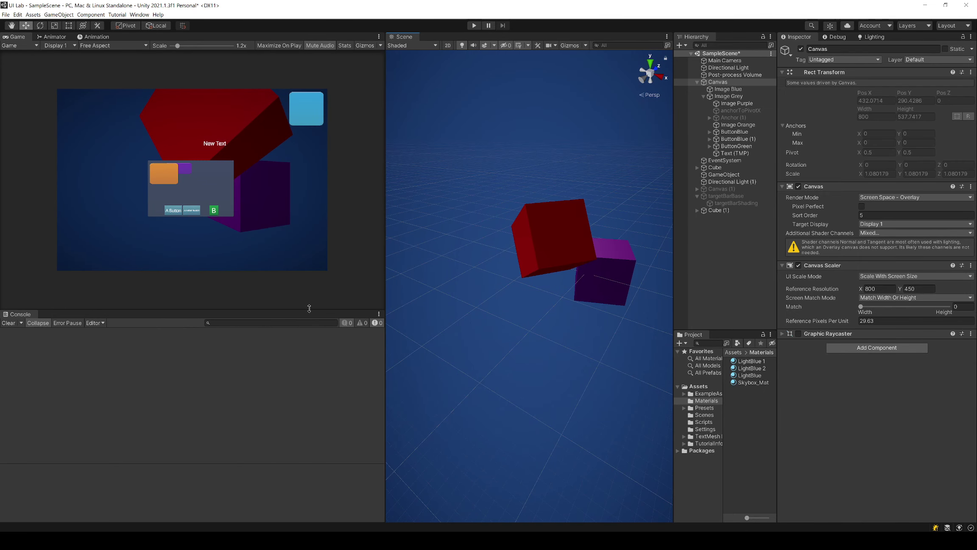
drag(312, 310, 330, 320)
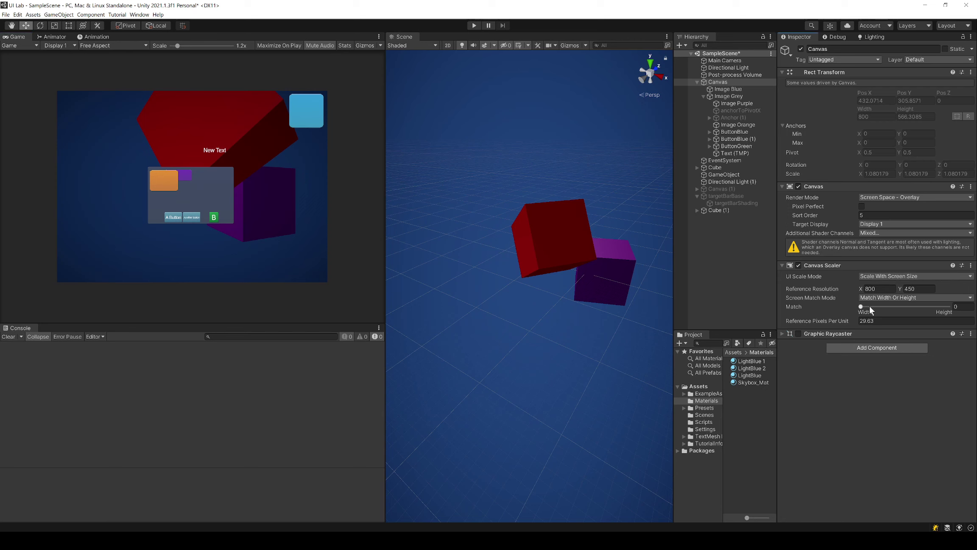
Step: Test Game view resizing with the Canvas Scaler's Match at 1 (Height), and again with Match at about 0.51
drag(861, 309, 964, 318)
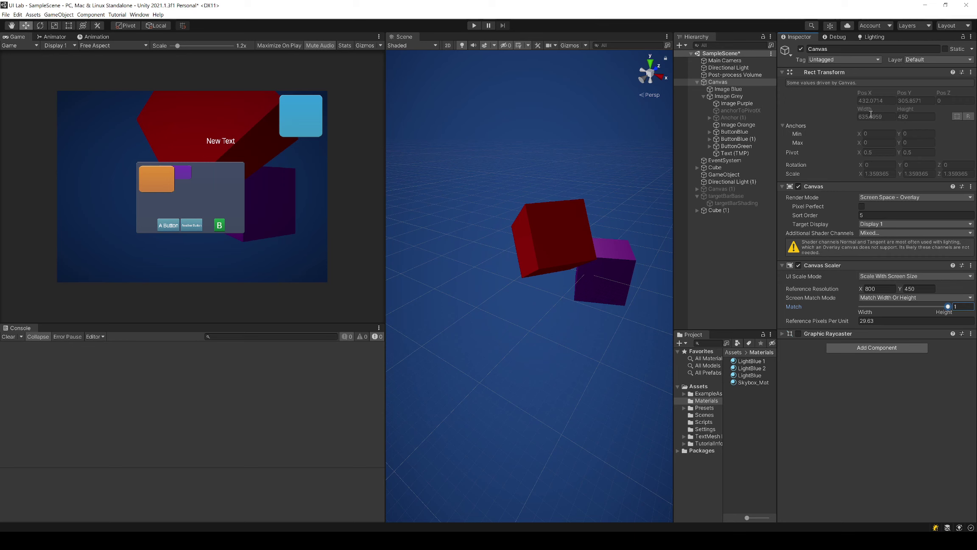
drag(386, 205, 359, 228)
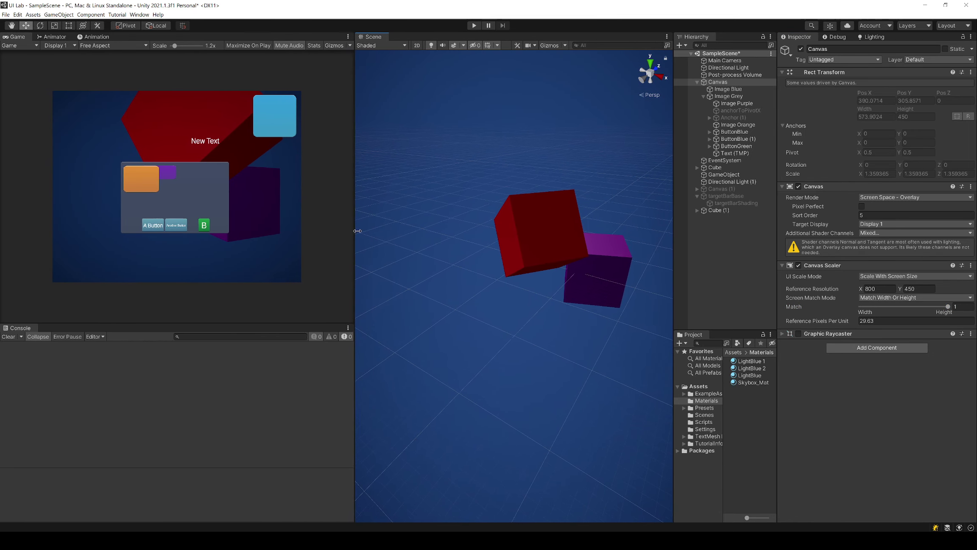
drag(165, 324, 190, 337)
drag(359, 225, 341, 242)
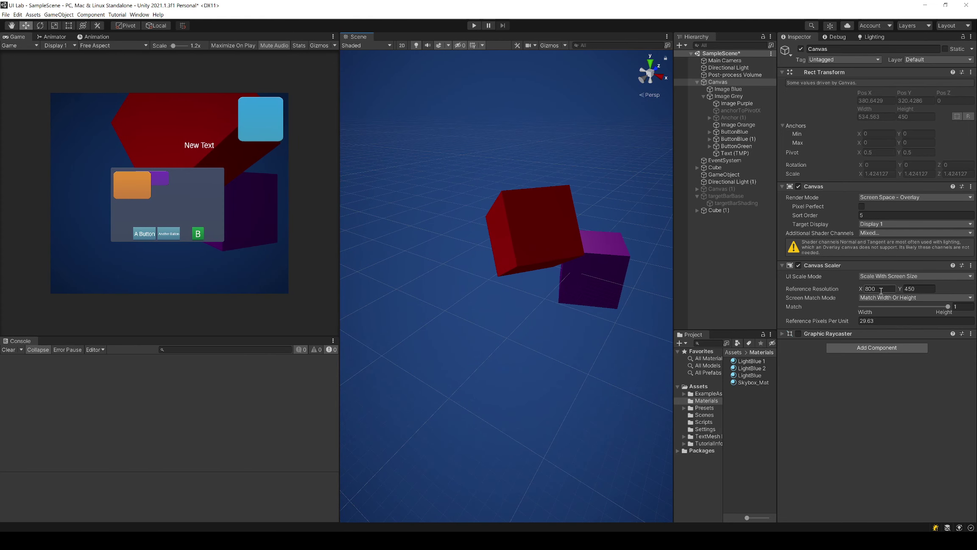
drag(945, 305, 906, 307)
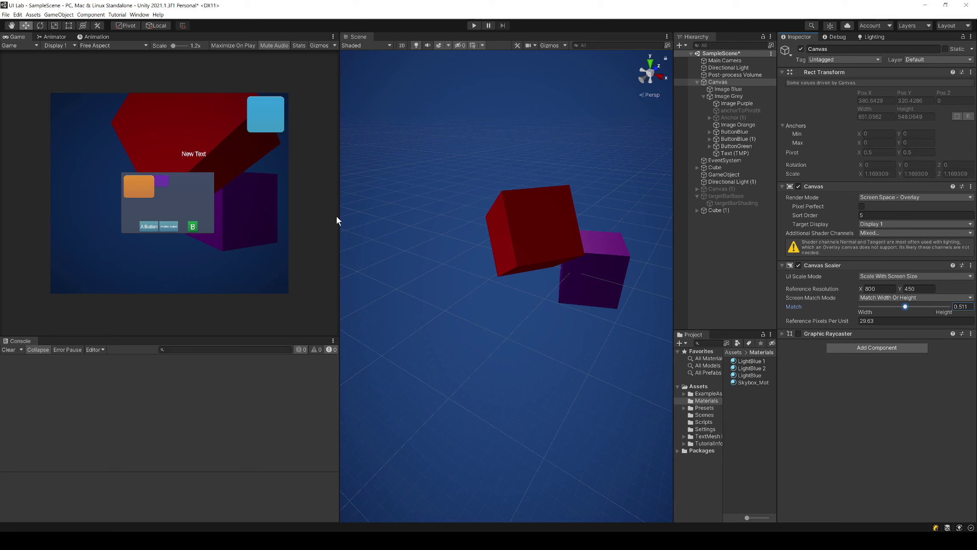
drag(339, 219, 373, 238)
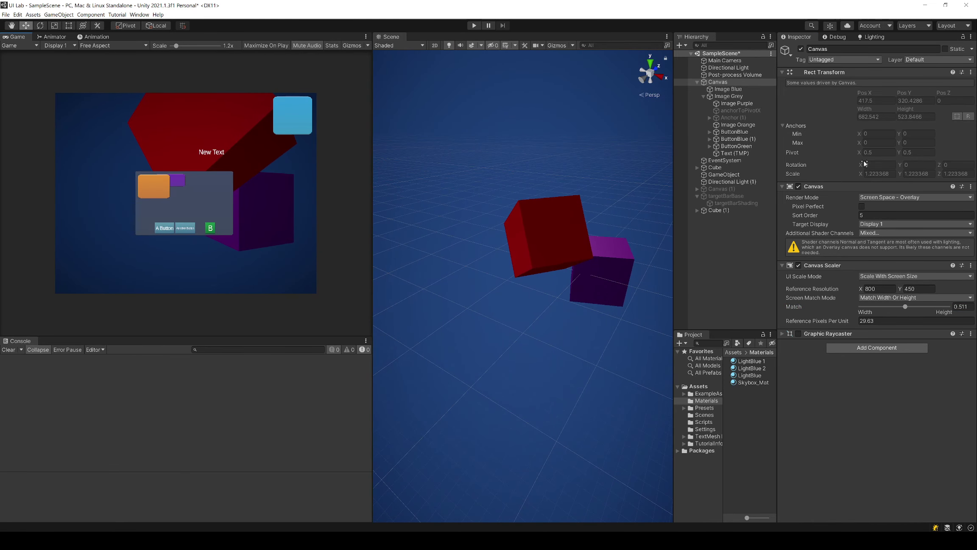
Step: Set the Canvas Scaler's Screen Match Mode to Expand and test it by resizing the Game view in width and height
click(873, 296)
click(872, 314)
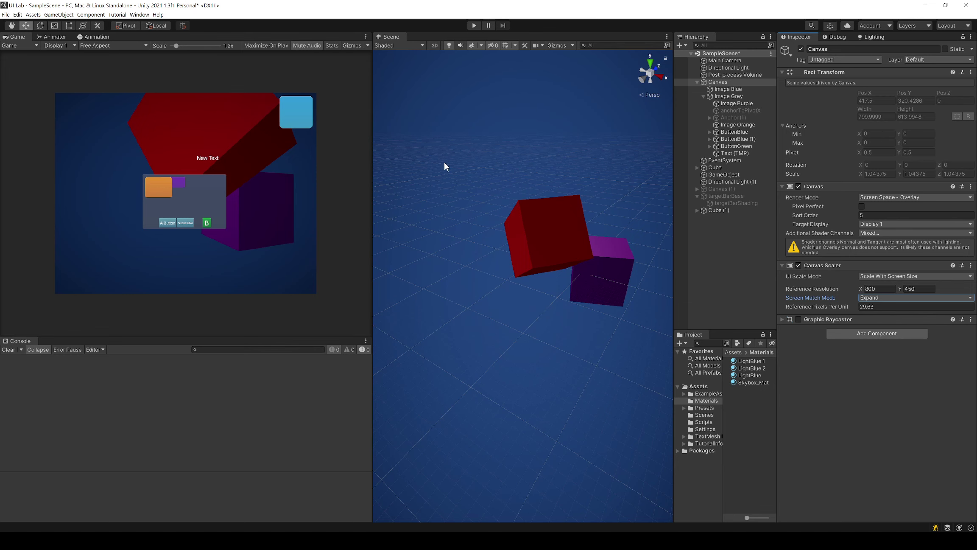
drag(372, 207, 437, 214)
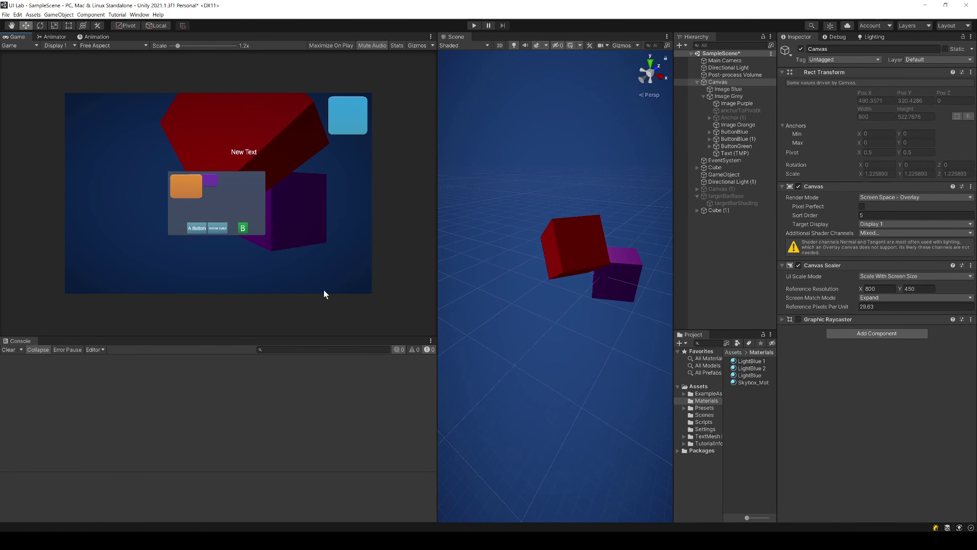
drag(307, 336, 310, 174)
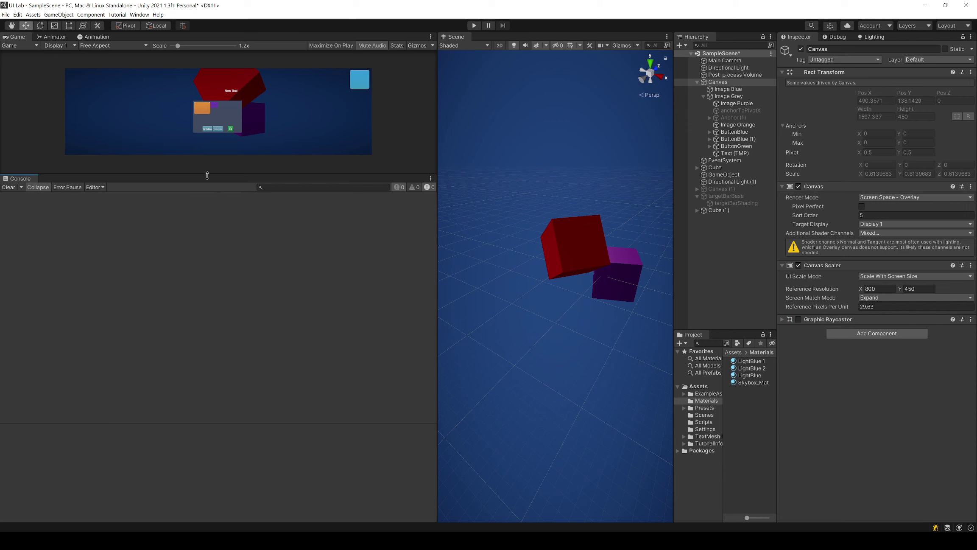
drag(212, 174, 226, 320)
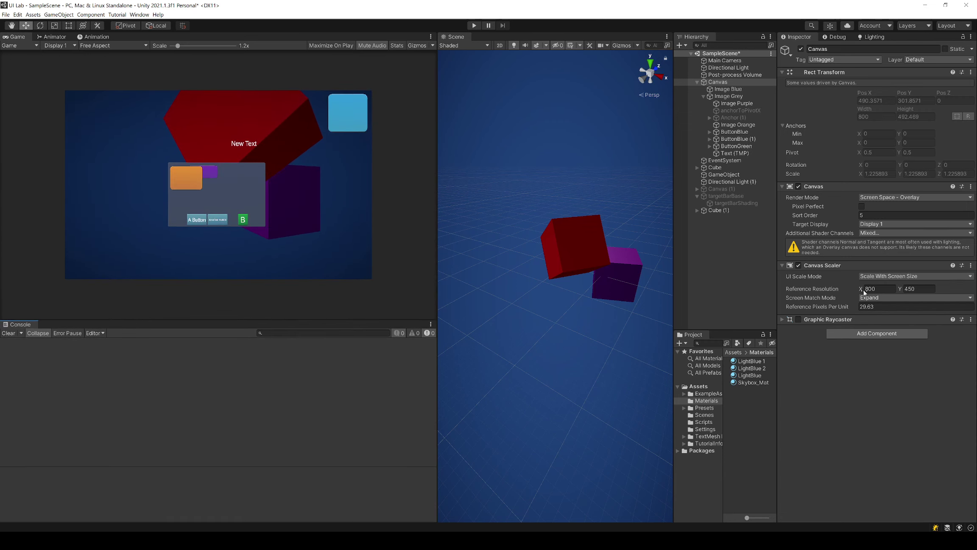
Step: Set the Canvas Scaler's Screen Match Mode to Shrink and test it by repeatedly resizing the Game view in width and height
click(874, 298)
click(889, 323)
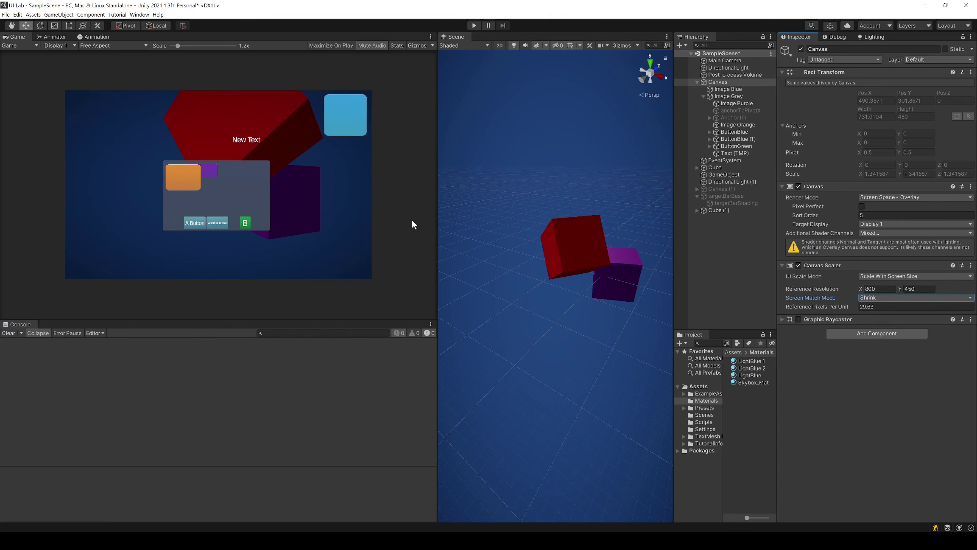
drag(436, 238, 433, 238)
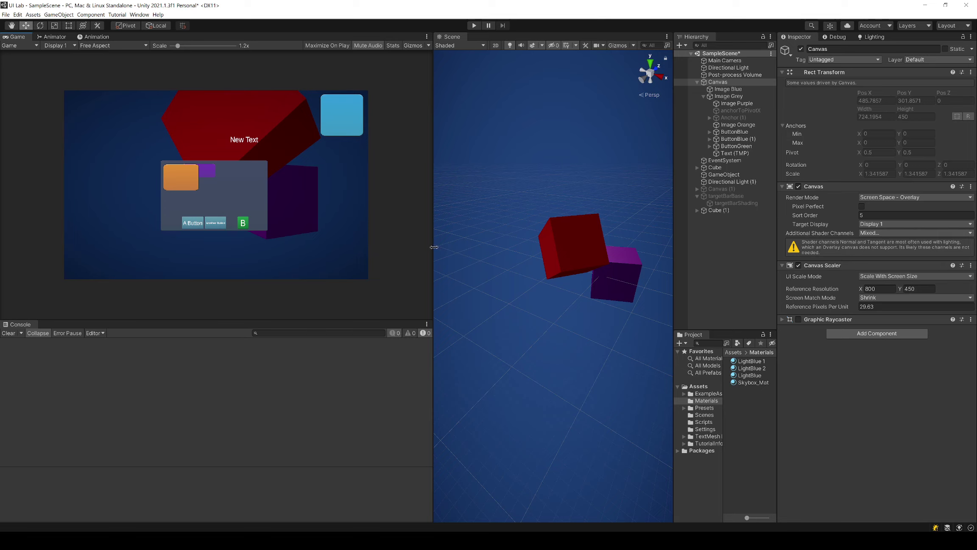
drag(433, 246, 430, 280)
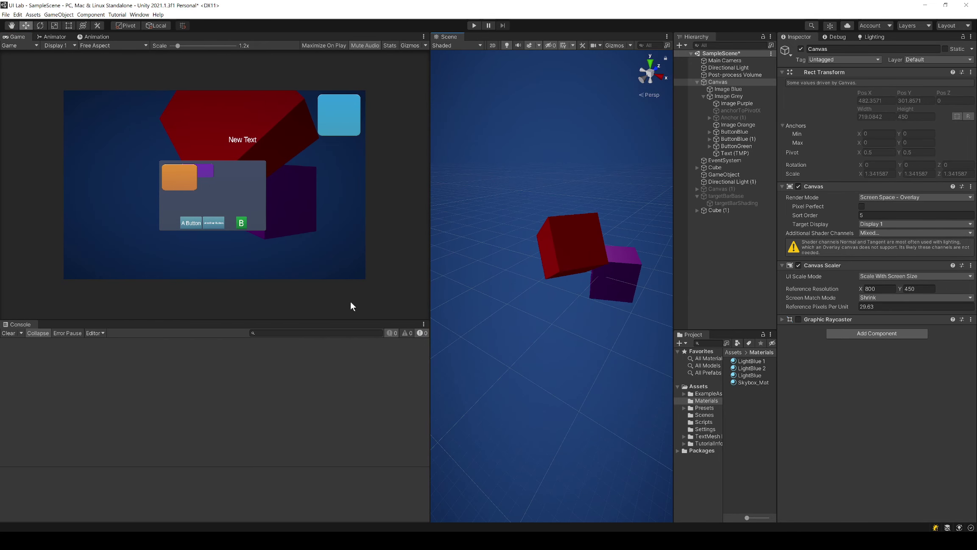
drag(346, 318, 327, 221)
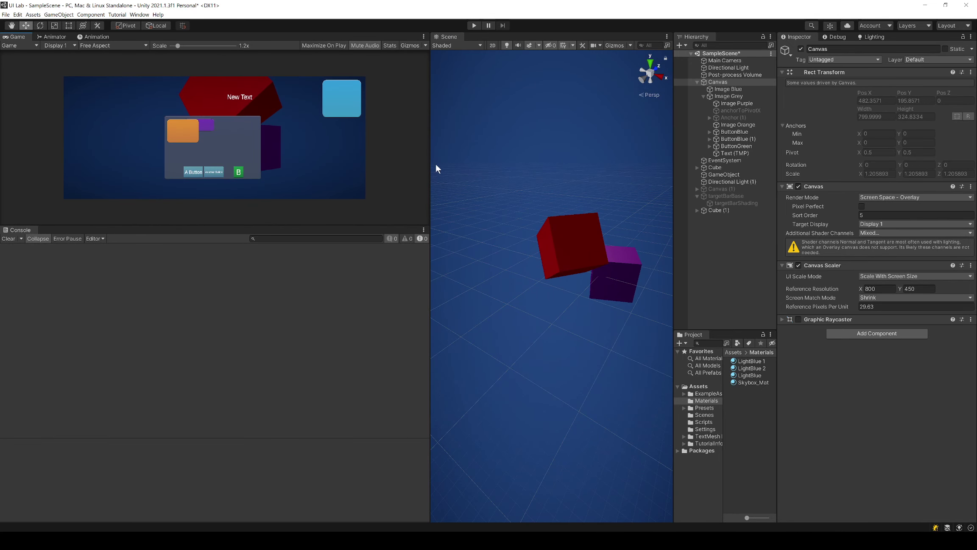
drag(429, 169, 389, 189)
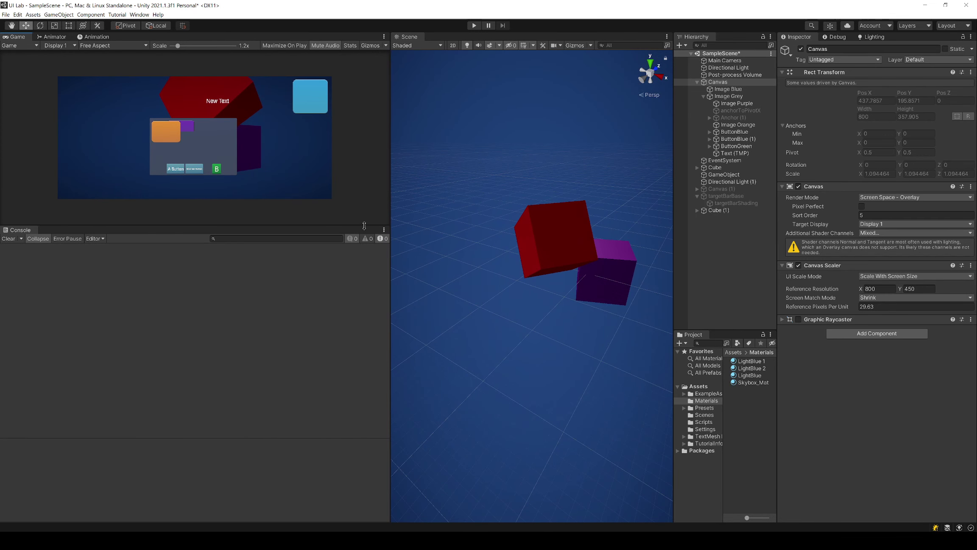
drag(363, 225, 347, 325)
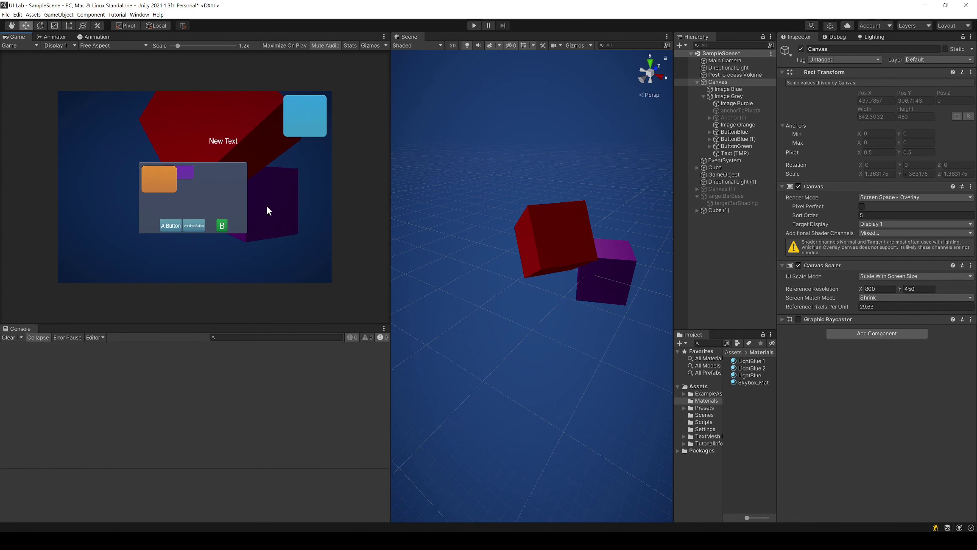
drag(389, 187, 314, 237)
drag(240, 326, 245, 354)
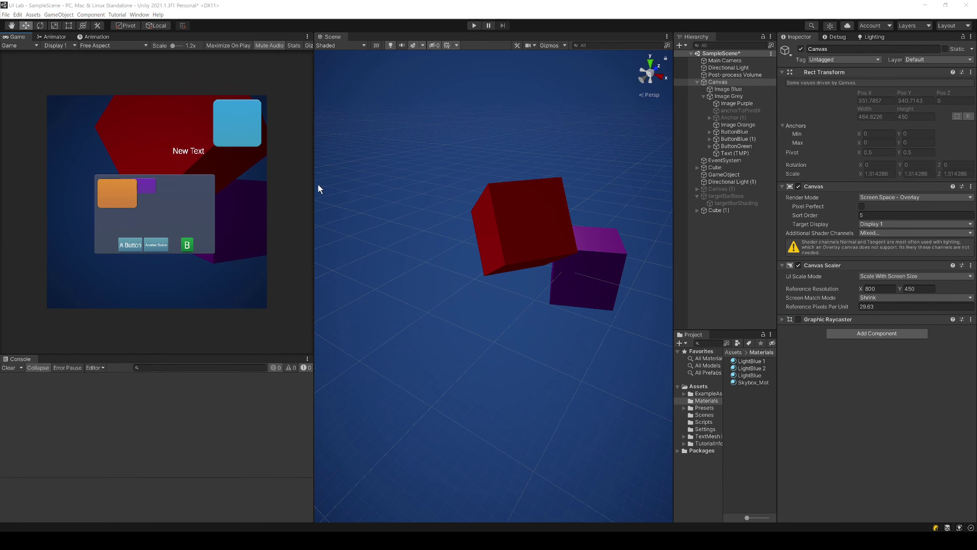
drag(313, 187, 388, 224)
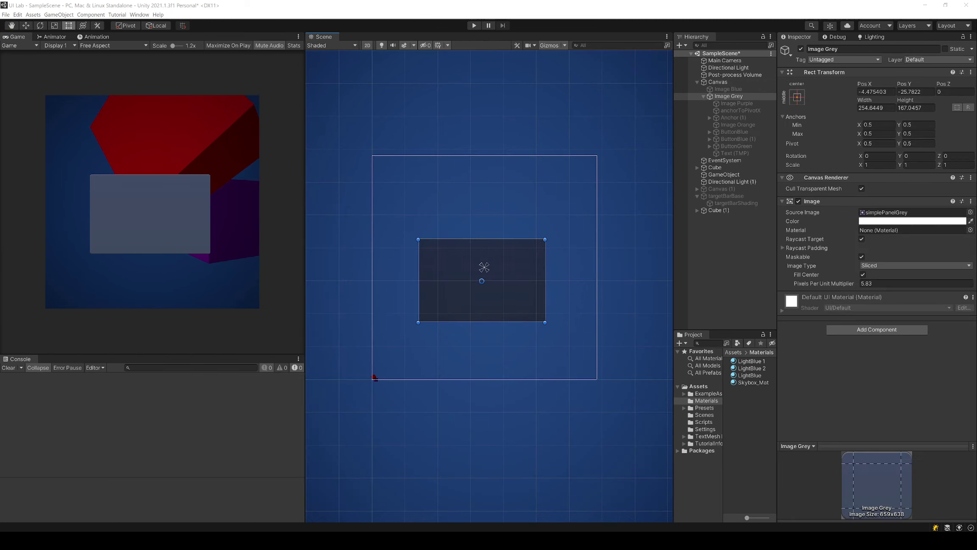
Step: Examine the anchor presets available for Image Grey, comparing them with its anchor Min, Max and Pivot values, without applying any
click(798, 97)
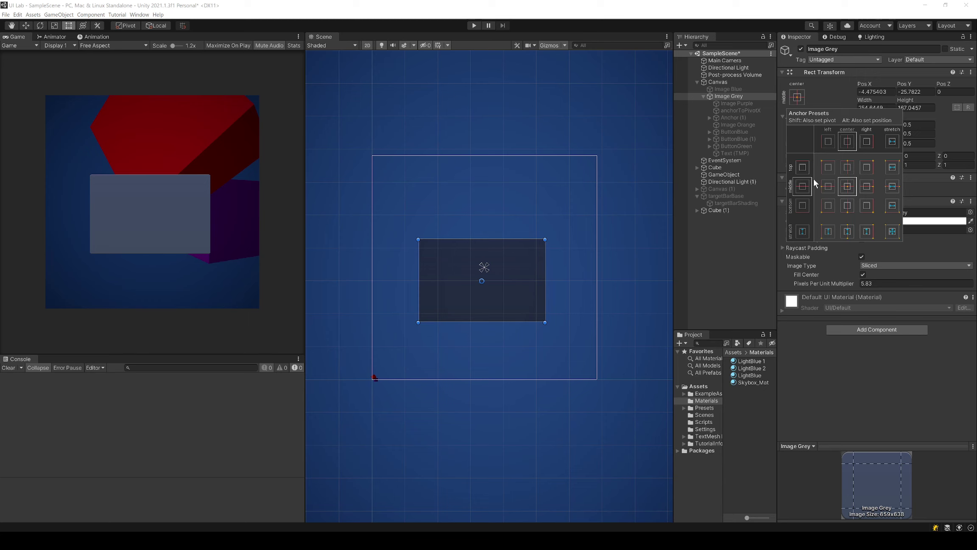
click(787, 89)
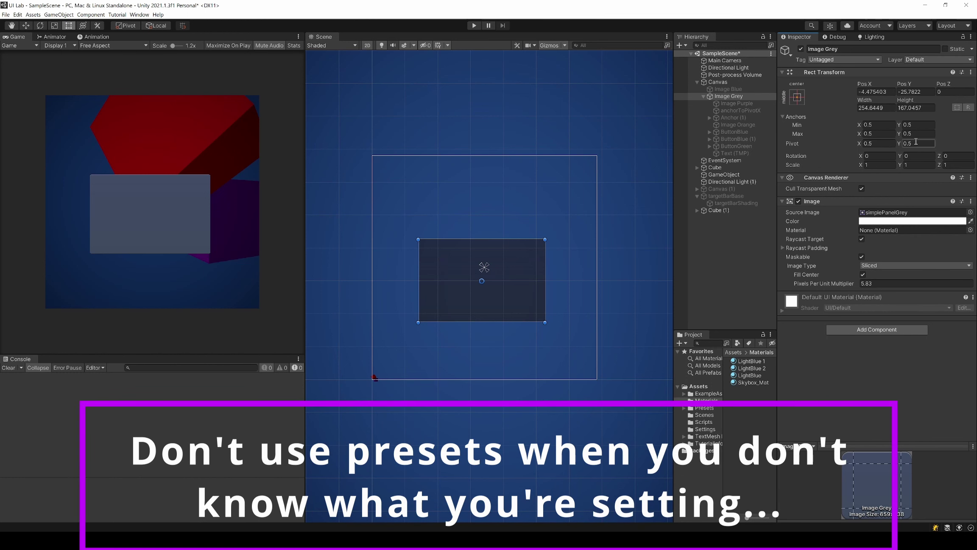
click(796, 100)
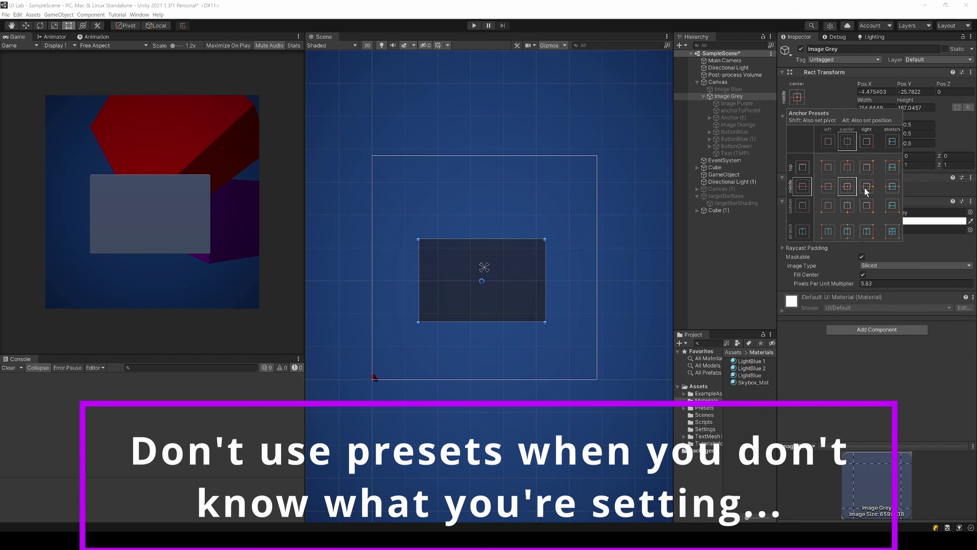
click(821, 93)
click(797, 99)
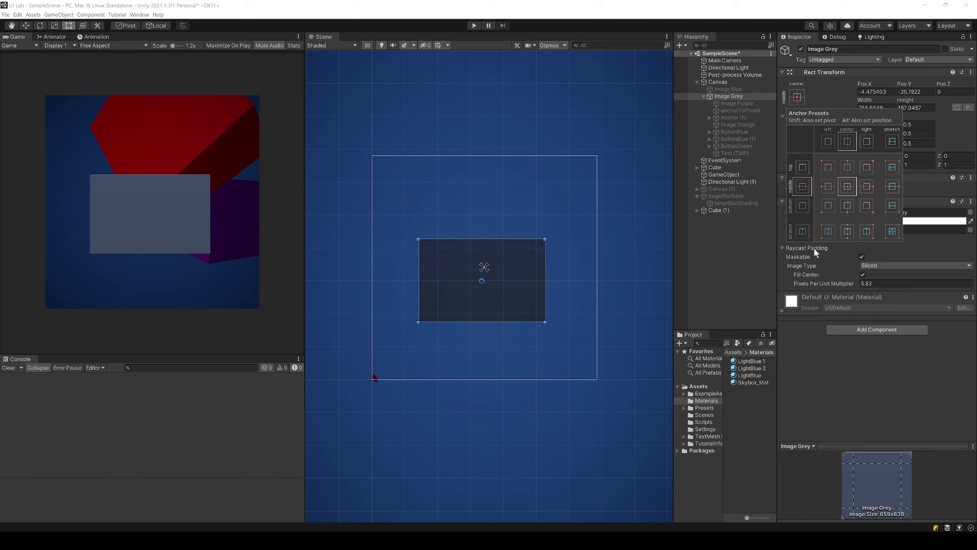
click(828, 95)
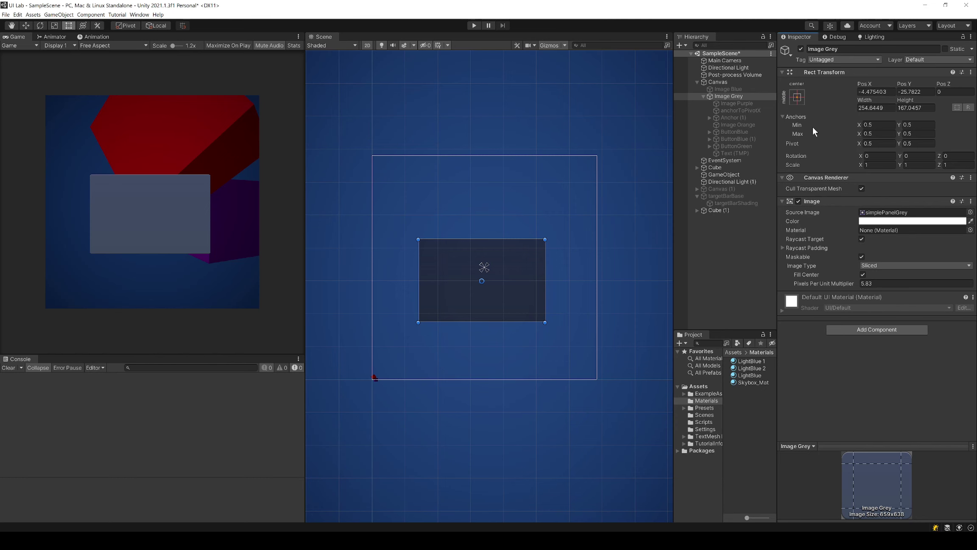
click(796, 99)
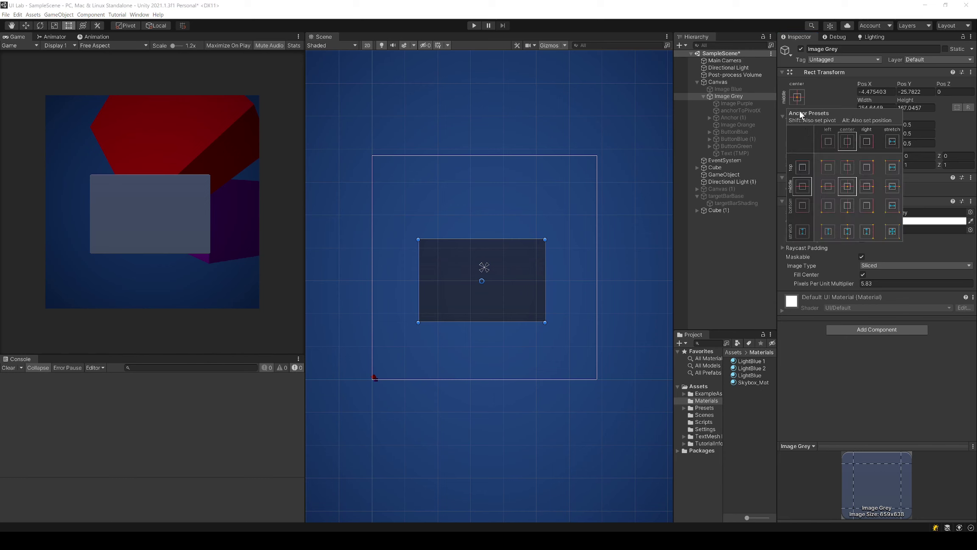
click(832, 97)
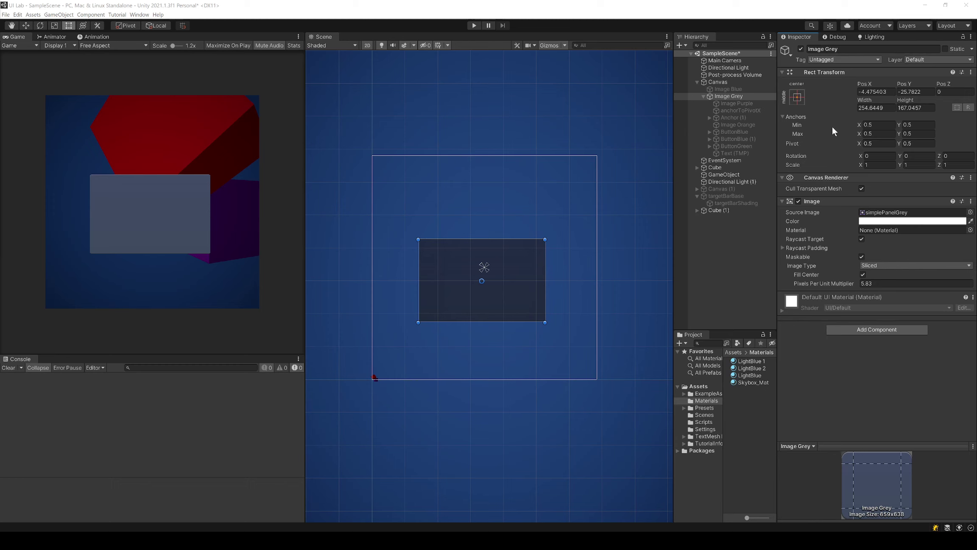
Step: Spread Image Grey's anchors apart within the Canvas to about Min X 0.17, Y 0.19 and Max X 0.86, Y 0.70
scroll(510, 264, up, 2)
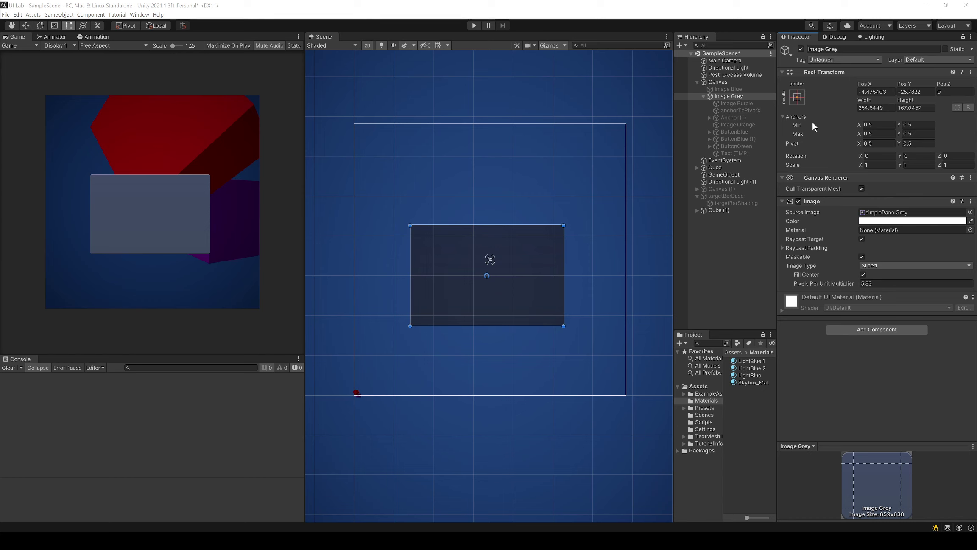
drag(861, 126, 854, 125)
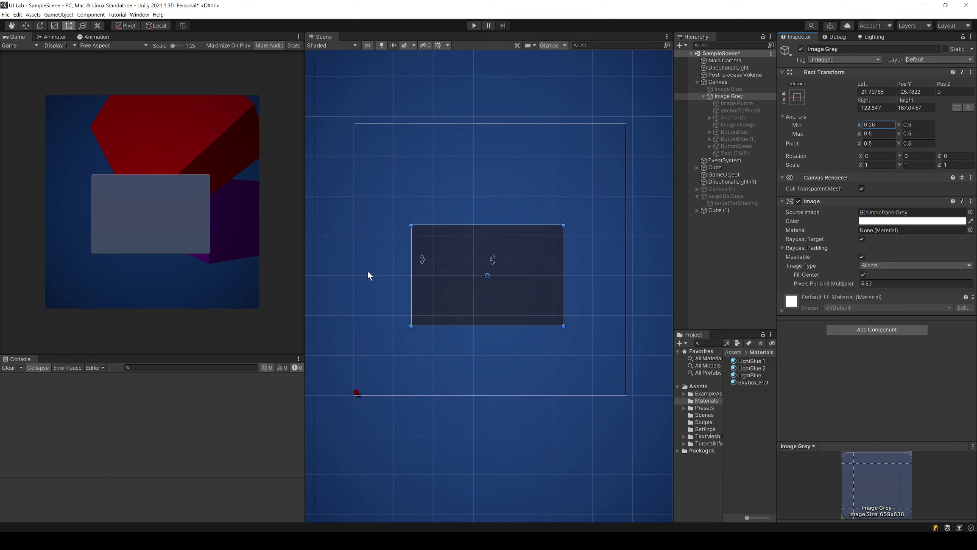
drag(423, 259, 395, 201)
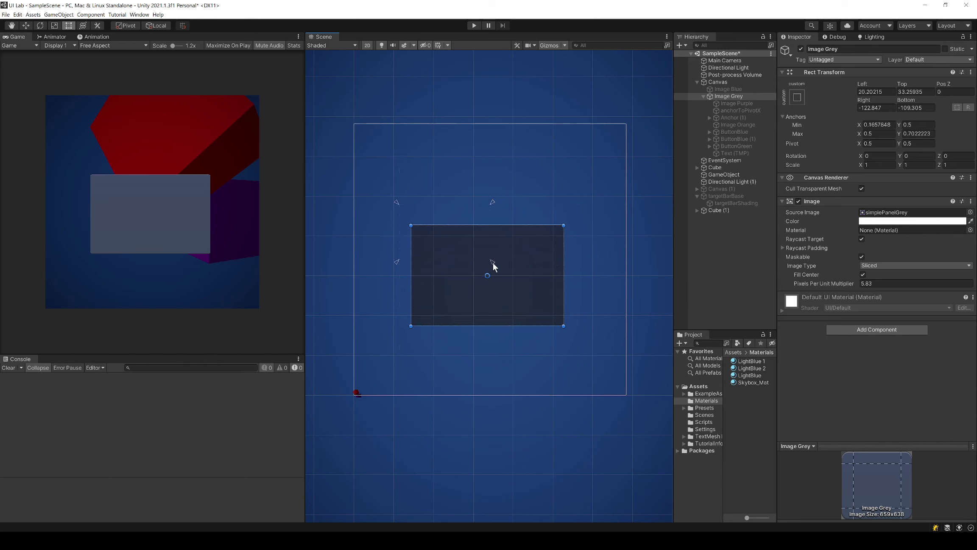
drag(493, 262, 590, 345)
Step: Compare Image Grey with its parent Canvas and examine how the overlay relates the parent's corner, the anchor and the image's own corner
click(737, 83)
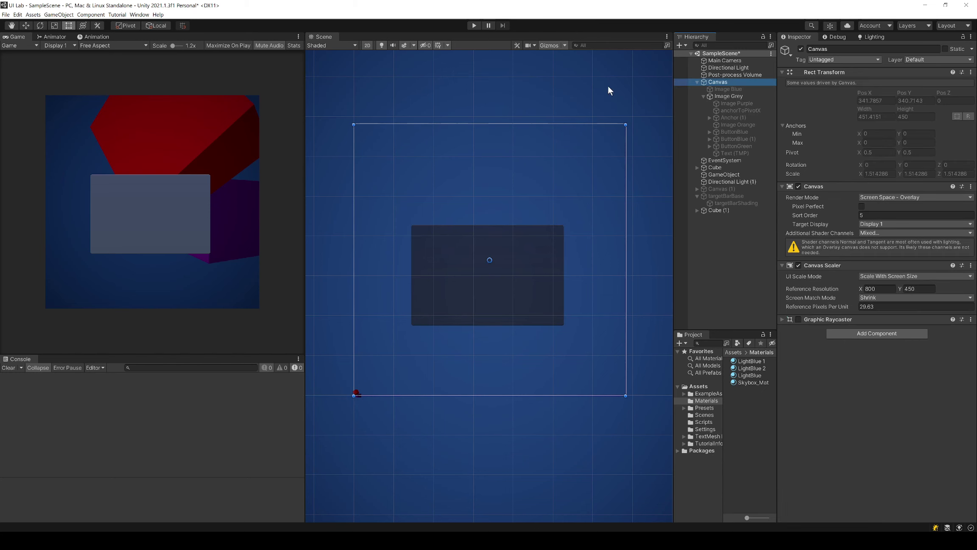
click(748, 97)
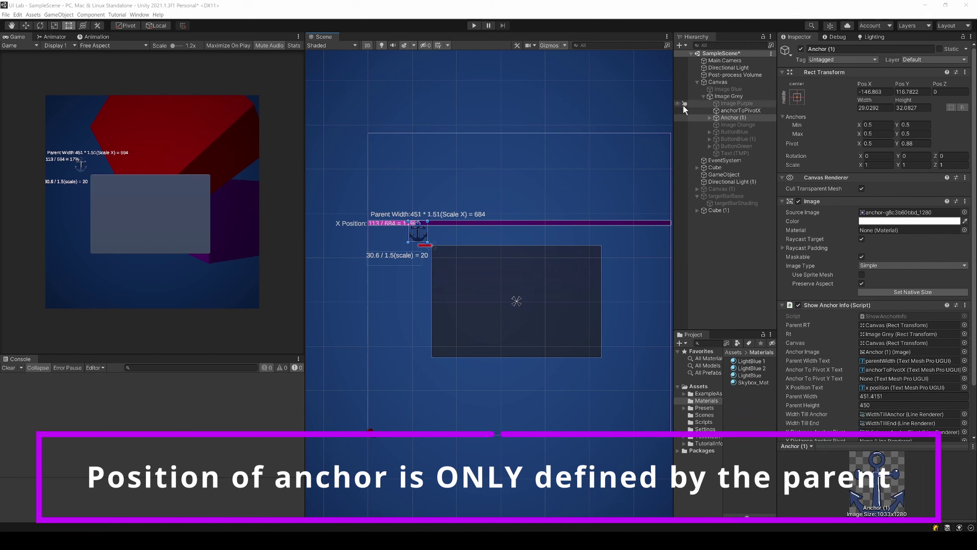
click(732, 98)
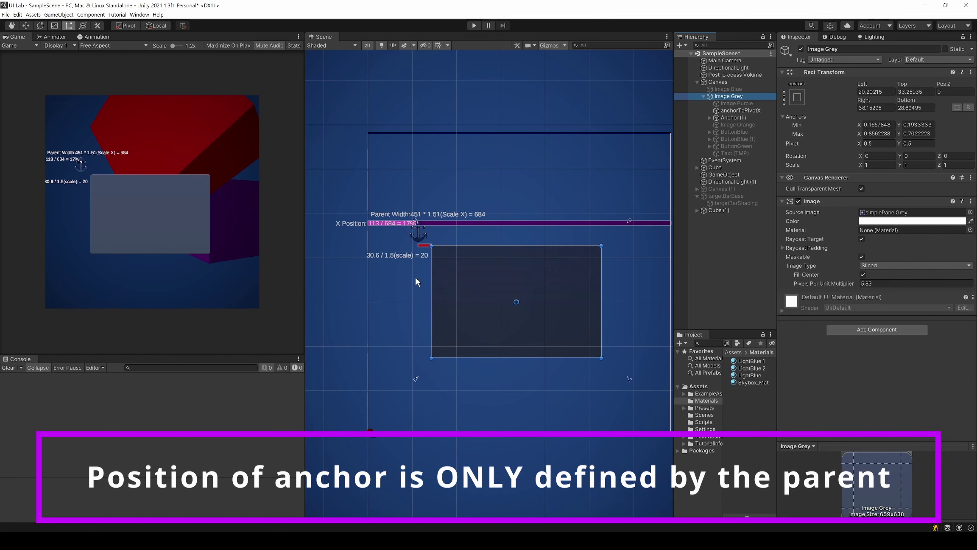
click(742, 81)
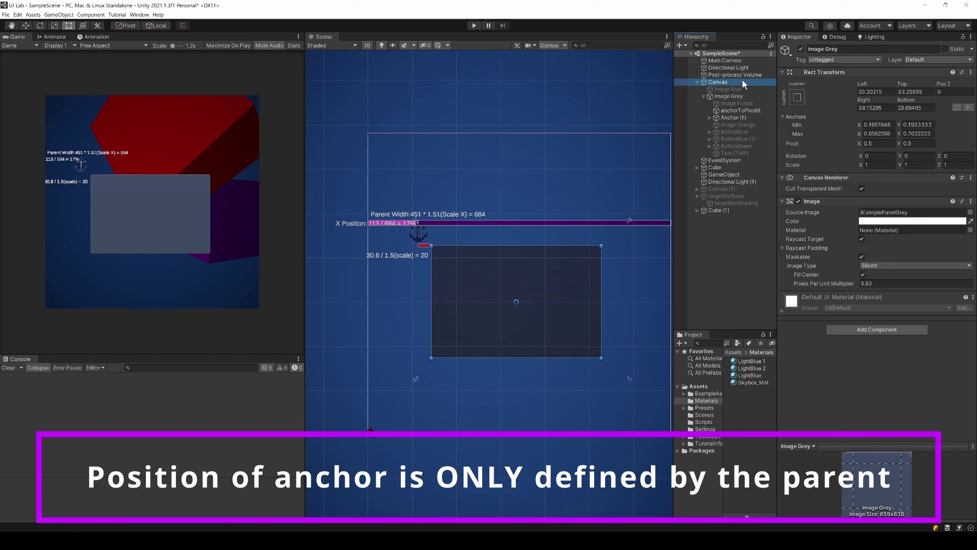
click(726, 95)
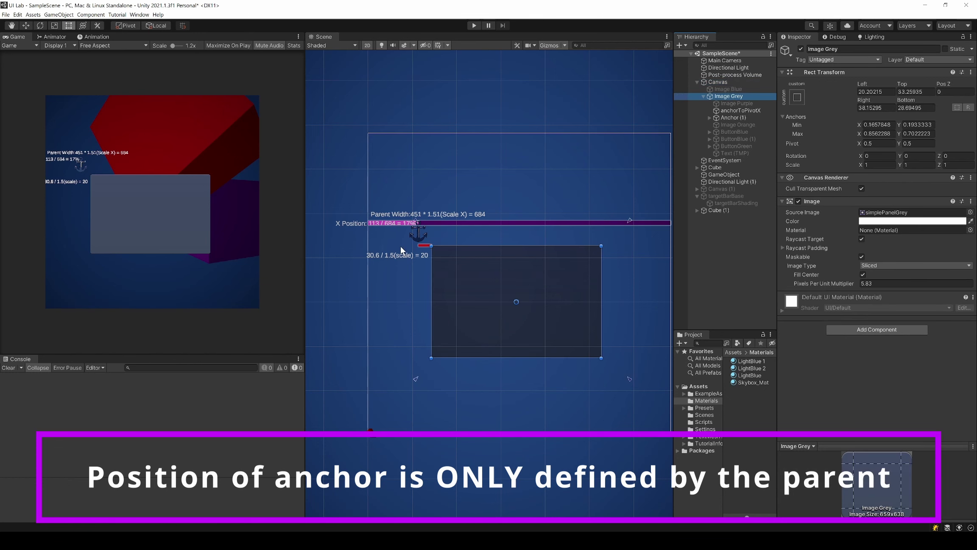
scroll(419, 244, up, 2)
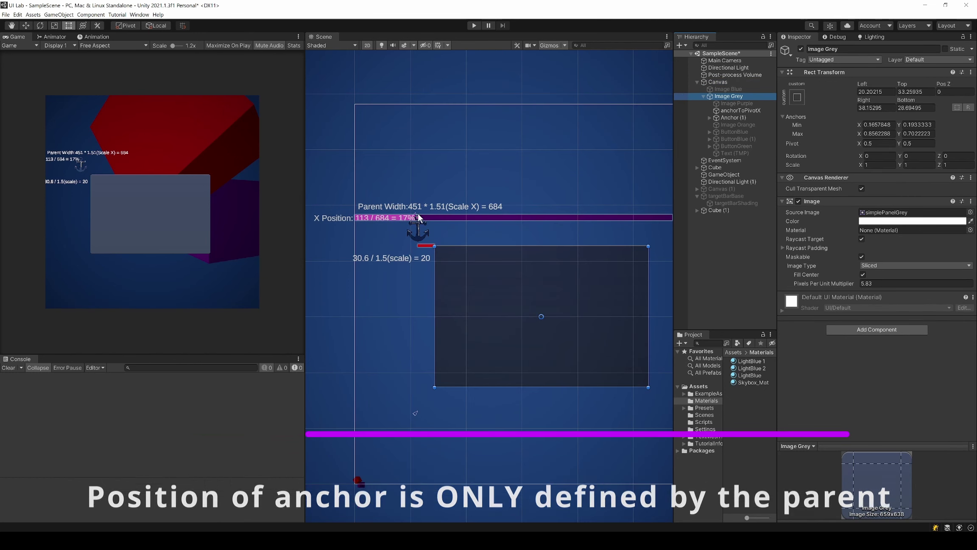
scroll(425, 221, down, 2)
middle_drag(426, 229, 419, 253)
scroll(419, 254, up, 2)
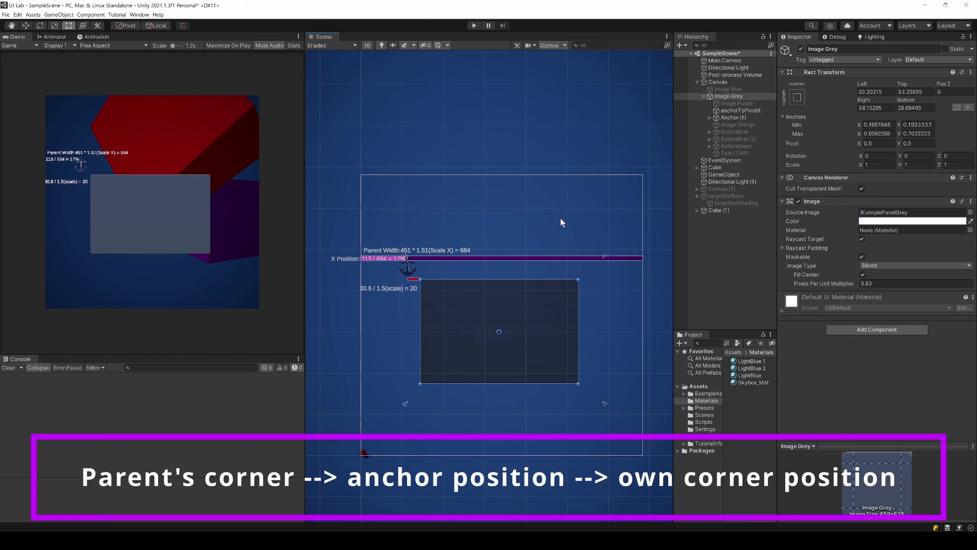
scroll(556, 208, down, 1)
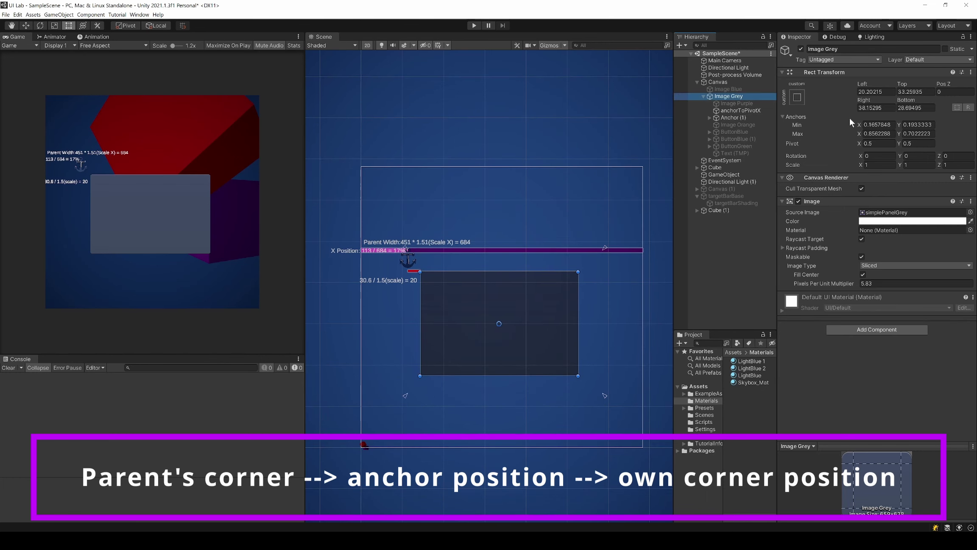
Step: Set Image Grey's anchor Min X to 0 and then to 1, and set its anchor Max X to 1
click(879, 125)
text(0)
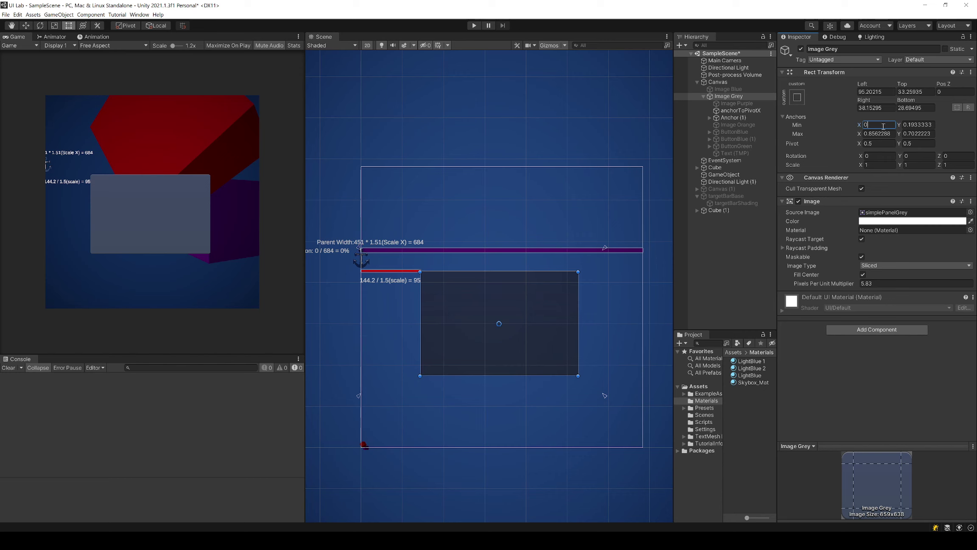
text(1)
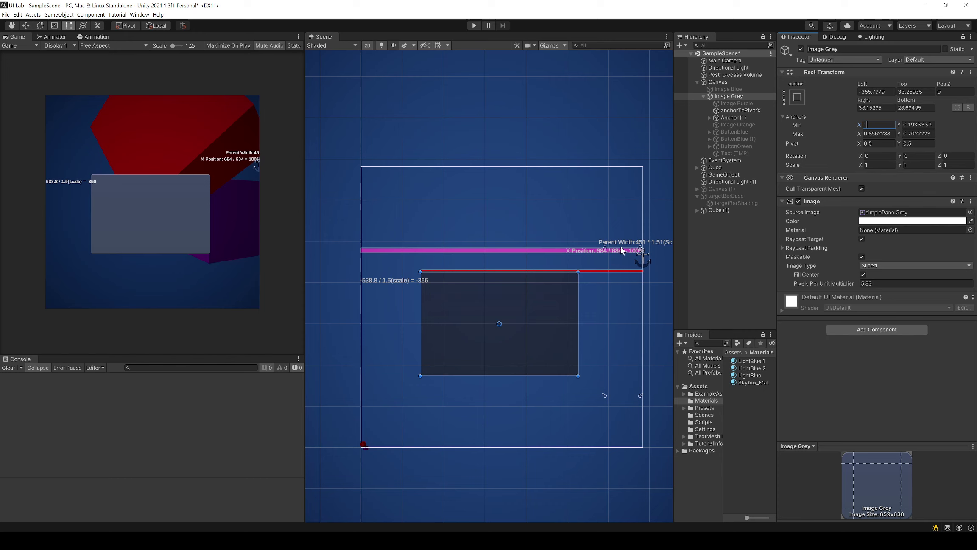
click(883, 134)
text(1)
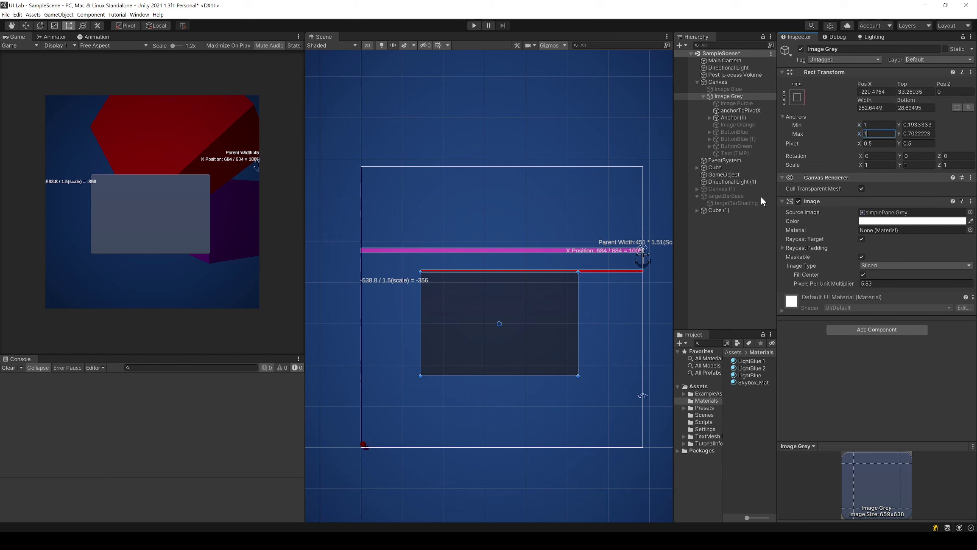
Step: Move Image Grey's upper-left anchor in the Scene to about X 0.18, and further to about X 0.26 and Y 0.84
drag(642, 250, 450, 230)
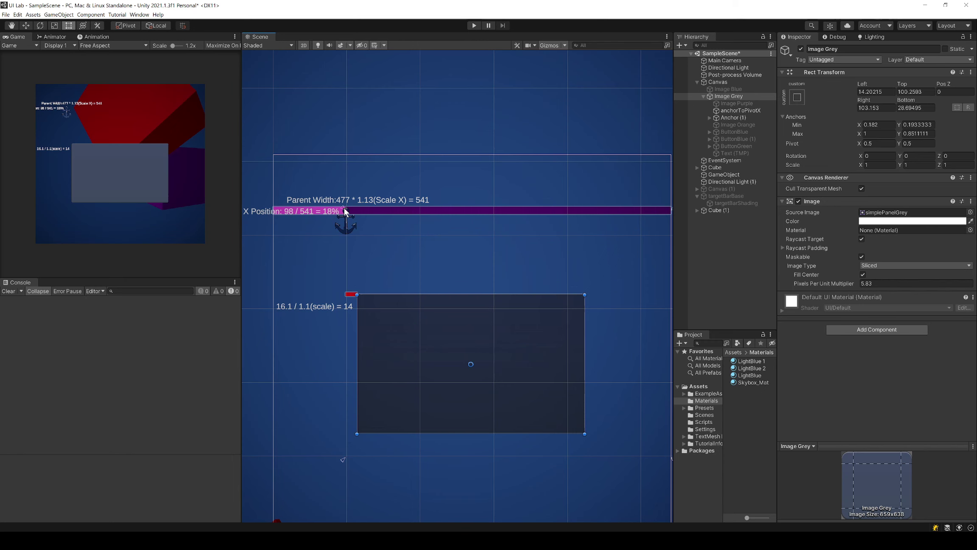
scroll(345, 208, down, 1)
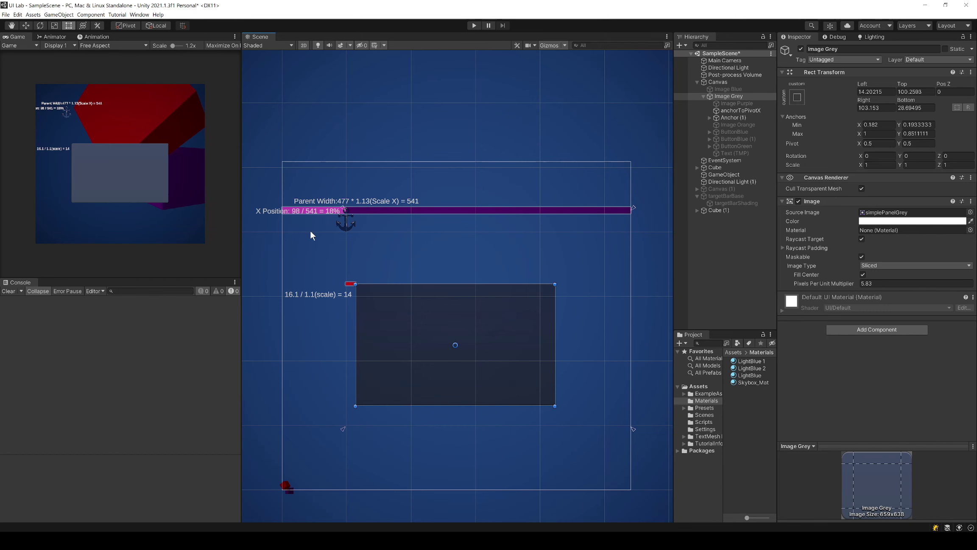
scroll(320, 221, up, 1)
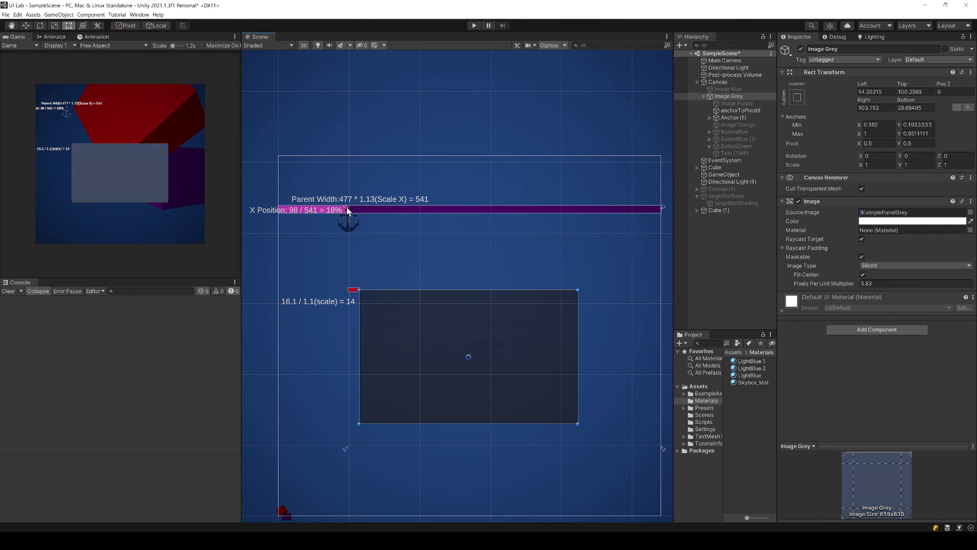
drag(347, 208, 375, 209)
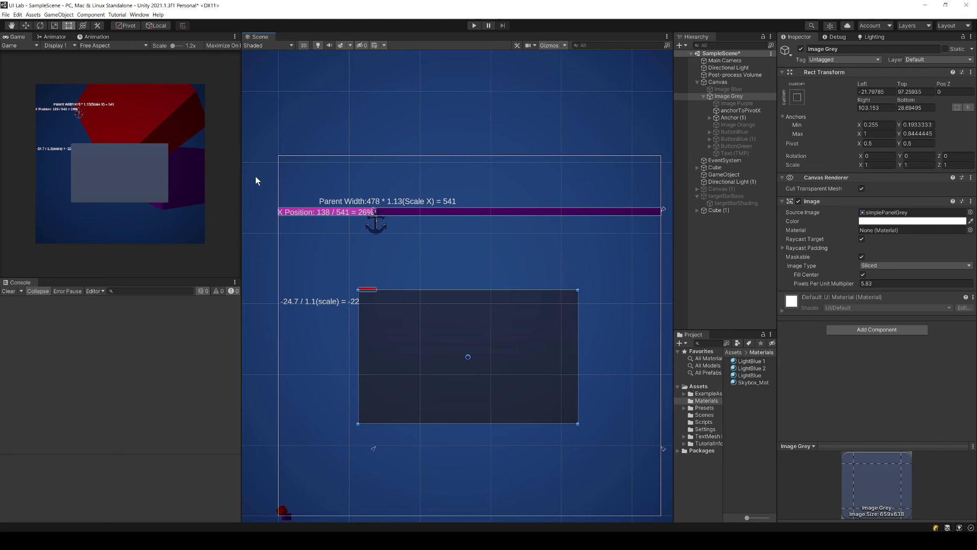
Step: Test the anchored Image Grey by widening and narrowing the Game view, and by reducing the view's height
drag(241, 187, 284, 193)
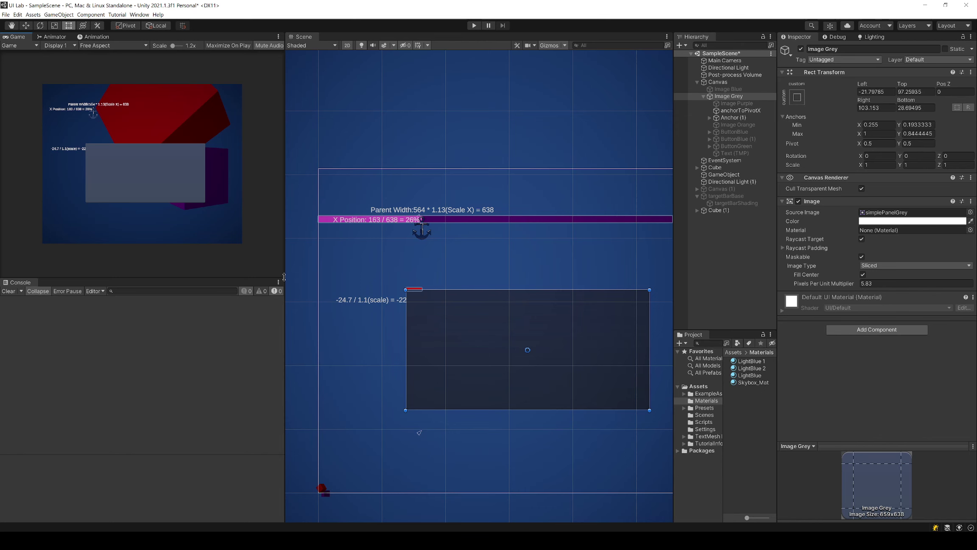
drag(284, 278, 273, 253)
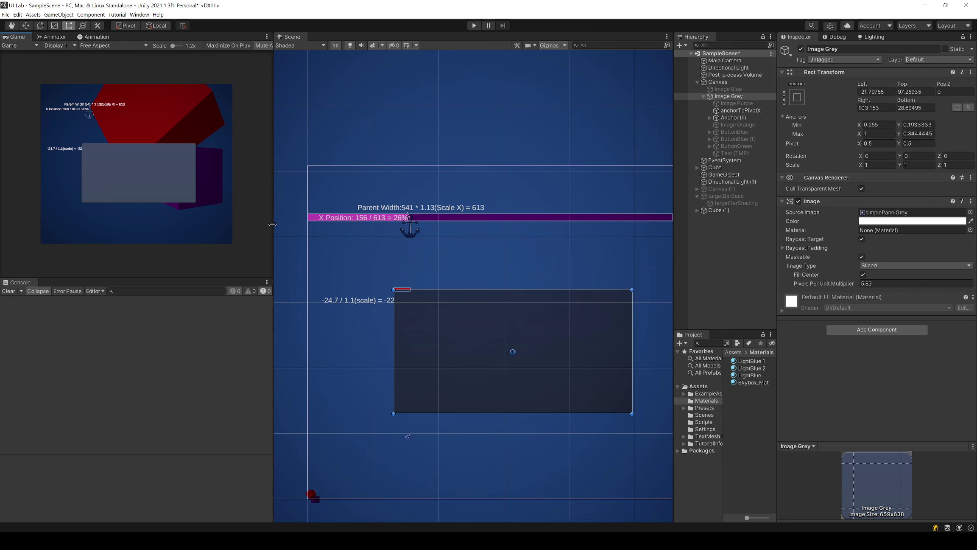
drag(273, 228, 295, 237)
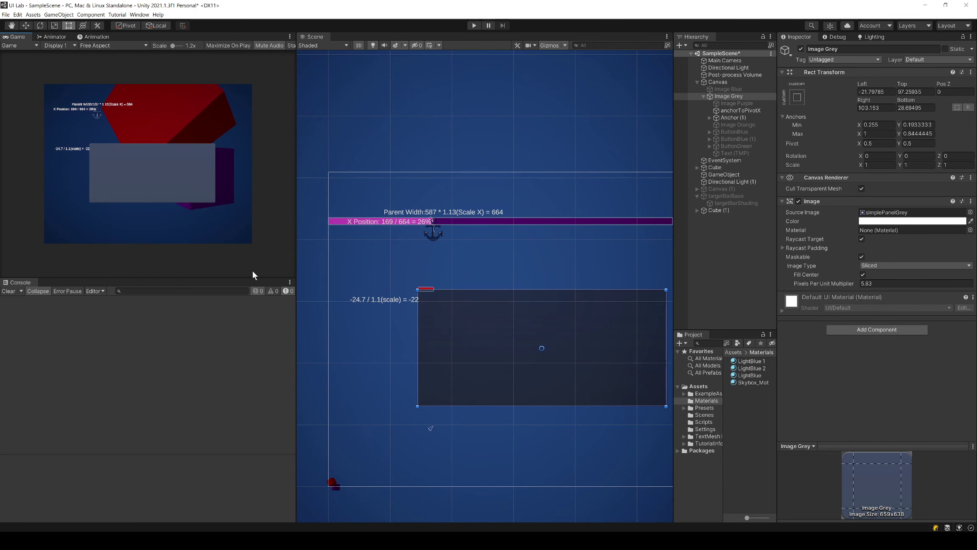
drag(254, 279, 364, 258)
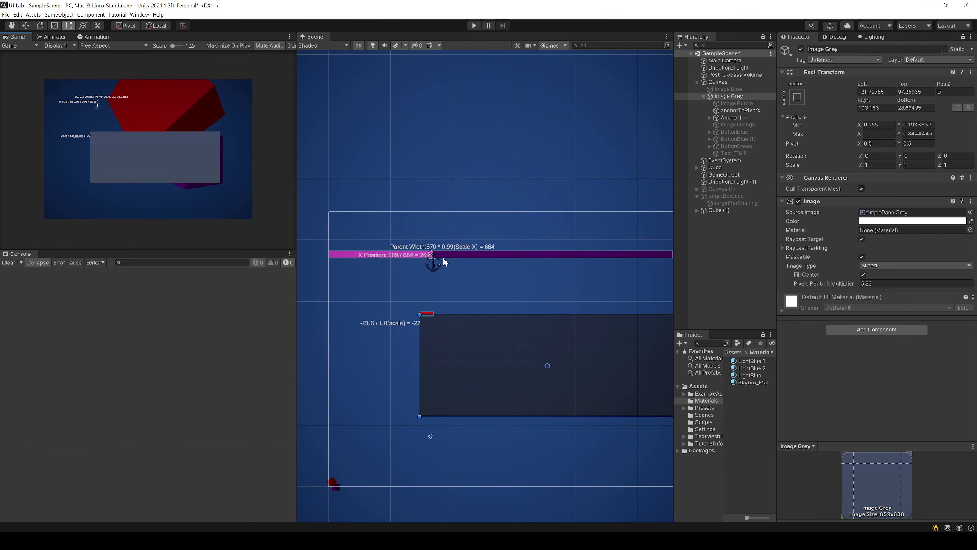
Step: Reselect Image Grey, check its anchor fields, and move its upper-left anchor to about X 0.51 and Y 0.79
click(429, 254)
click(726, 96)
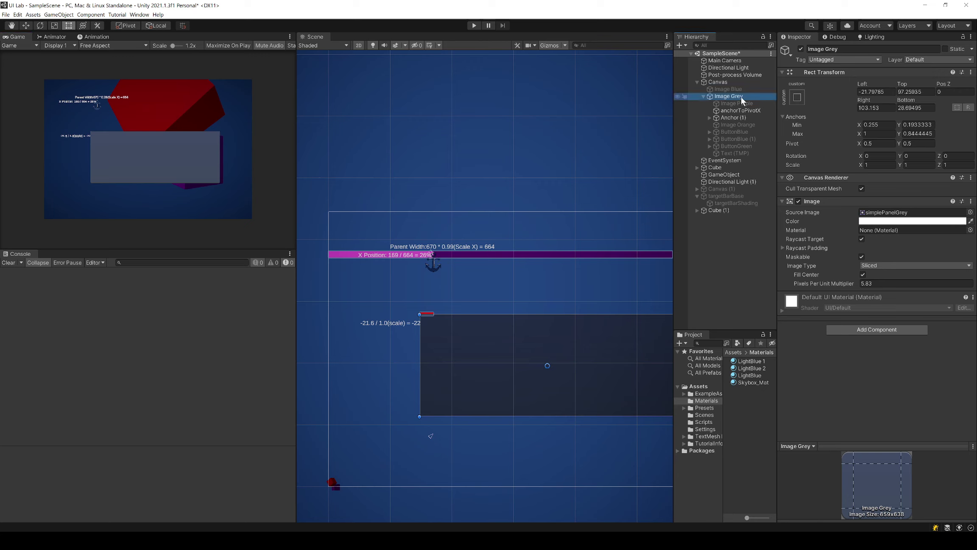
click(868, 124)
click(911, 135)
scroll(551, 297, down, 2)
middle_drag(556, 306, 529, 245)
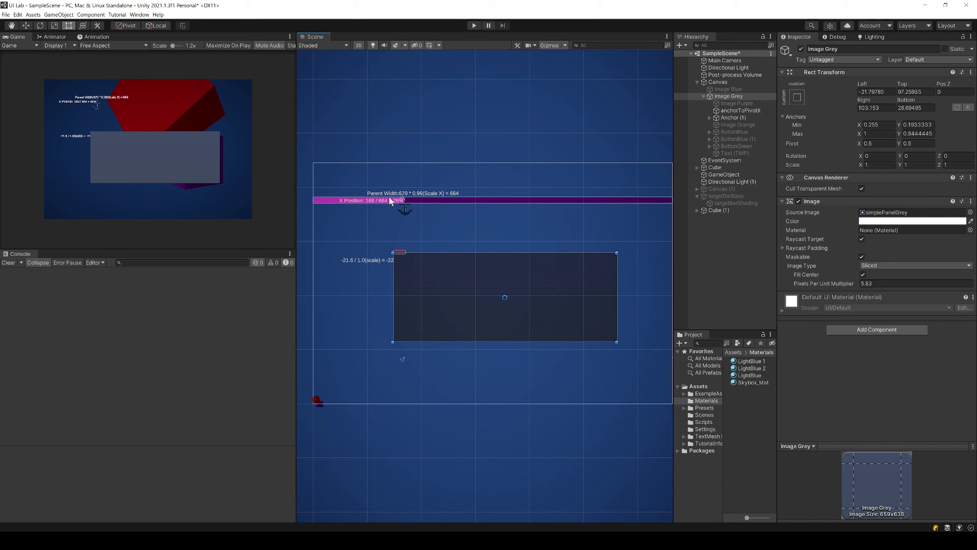
drag(403, 200, 471, 212)
key(f)
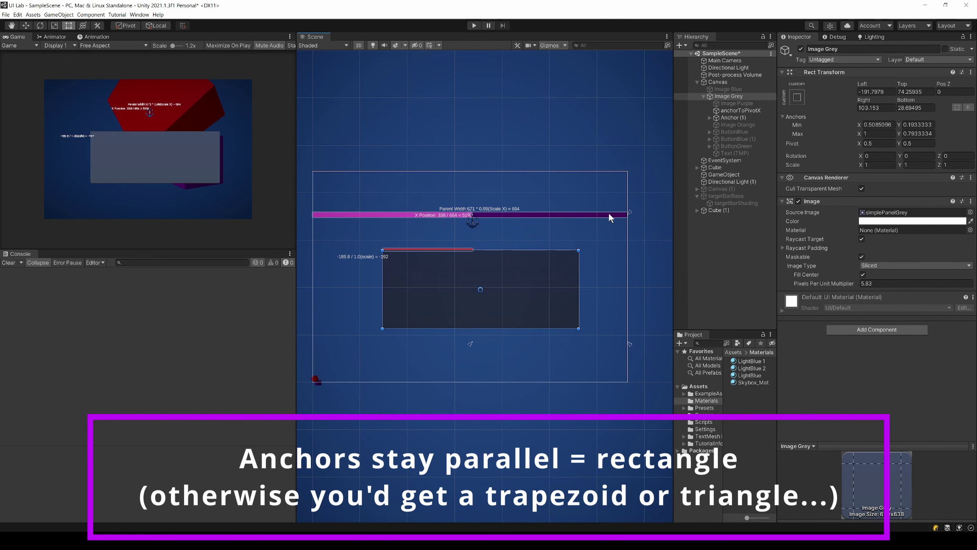
Step: Reposition Image Grey's remaining anchors one after another, ending at about Min X 0.16, Y 0.16 and Max X 0.90, Y 0.79
drag(630, 211, 593, 213)
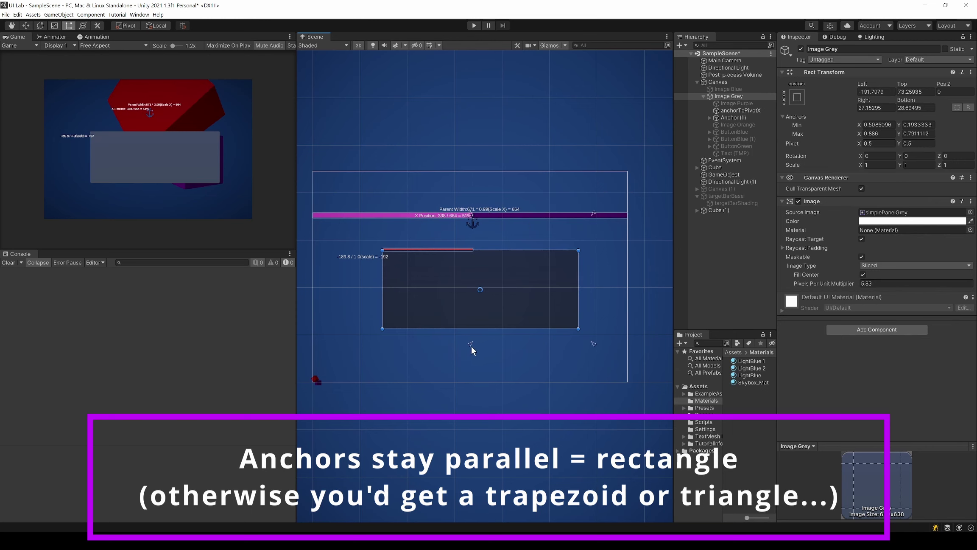
mouse_move(469, 342)
mouse_down()
mouse_move(357, 339)
mouse_move(479, 341)
mouse_move(459, 344)
mouse_up()
mouse_move(594, 343)
mouse_down()
mouse_move(619, 345)
mouse_move(578, 347)
mouse_move(600, 347)
mouse_up()
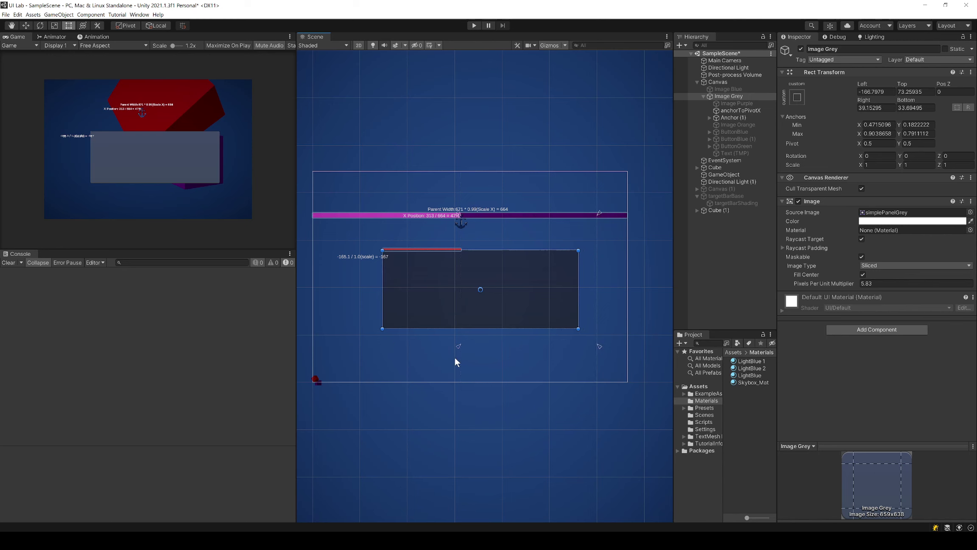
drag(459, 345, 359, 351)
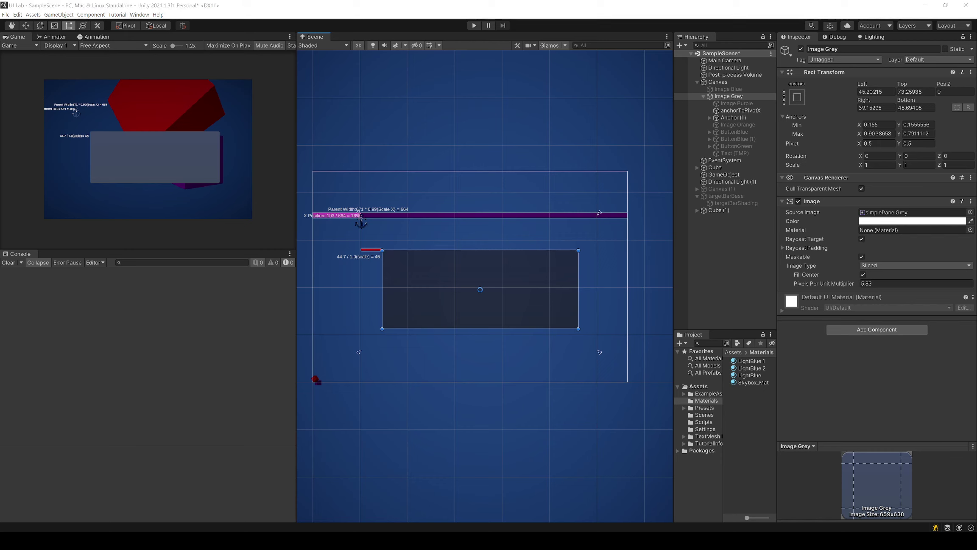
Step: Narrow the Game view slightly and examine the upper-left anchor's percentage of the parent width and Image Grey's corner offset from that anchor
scroll(363, 288, up, 3)
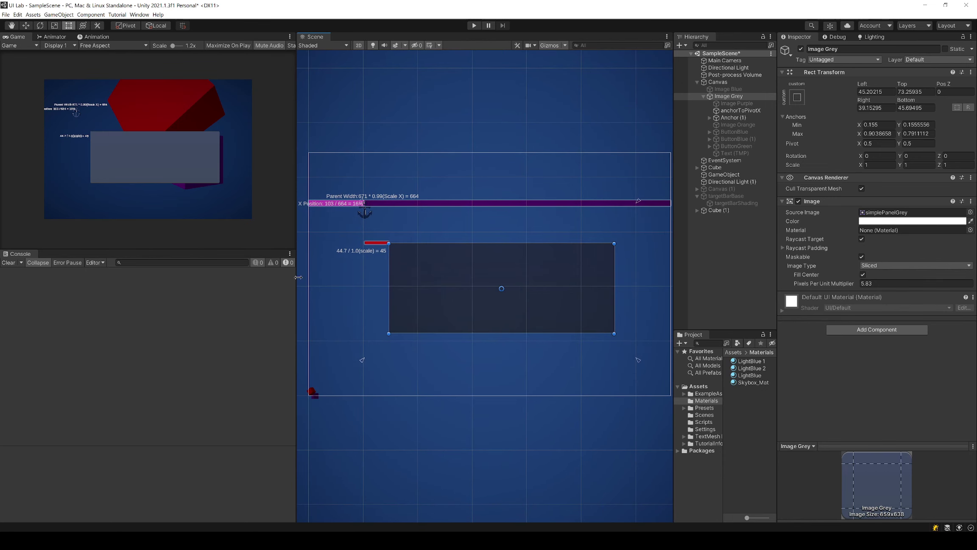
drag(298, 277, 277, 277)
scroll(319, 254, up, 2)
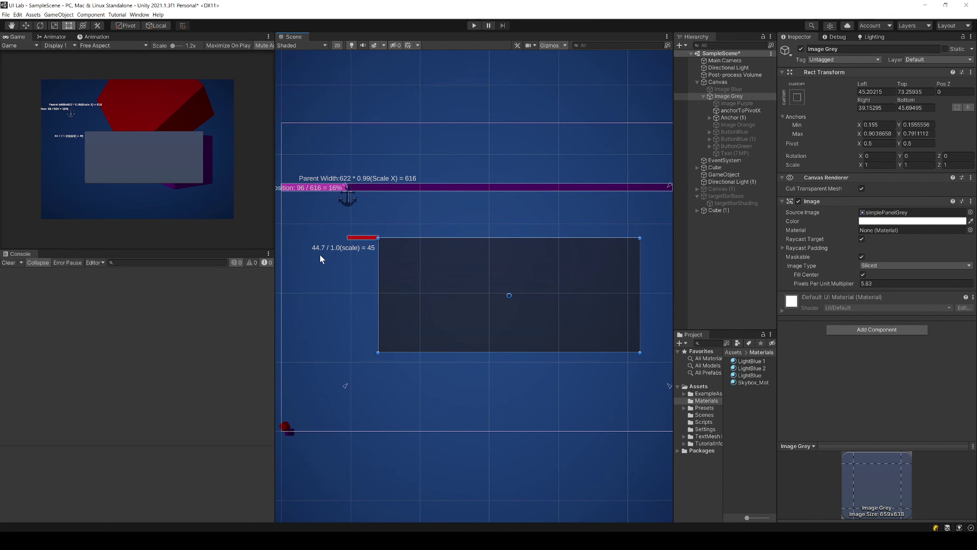
scroll(320, 255, down, 2)
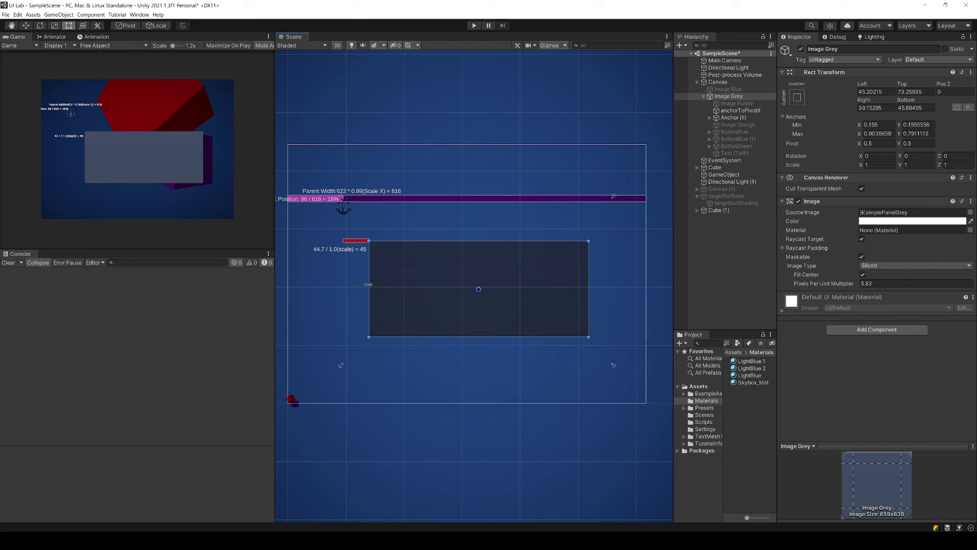
scroll(363, 249, up, 2)
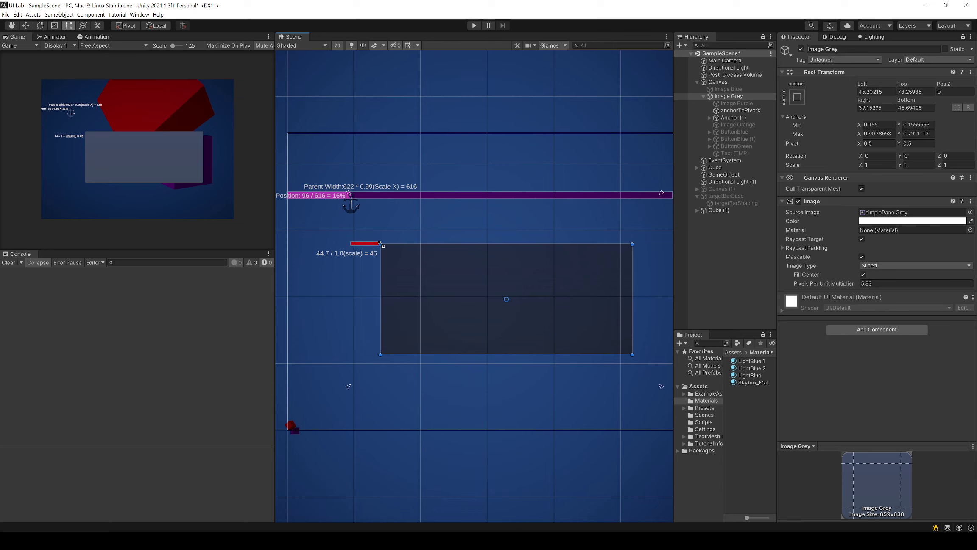
scroll(358, 257, up, 1)
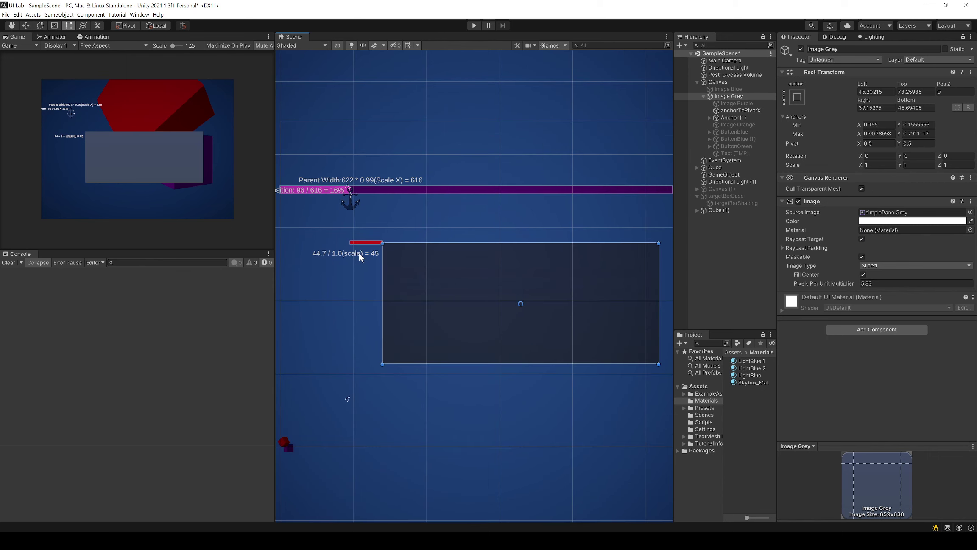
scroll(359, 253, down, 1)
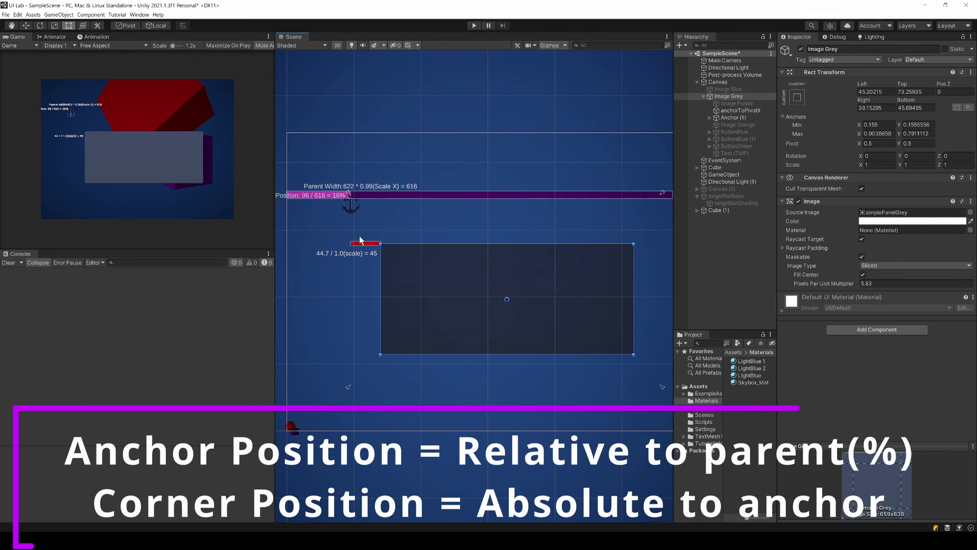
scroll(364, 238, down, 1)
scroll(364, 237, down, 1)
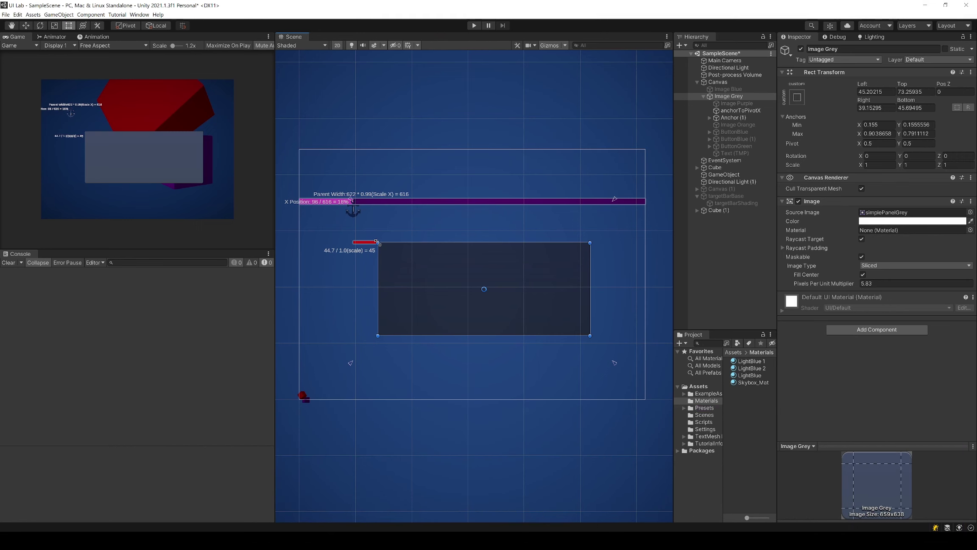
scroll(377, 243, up, 2)
scroll(380, 245, up, 1)
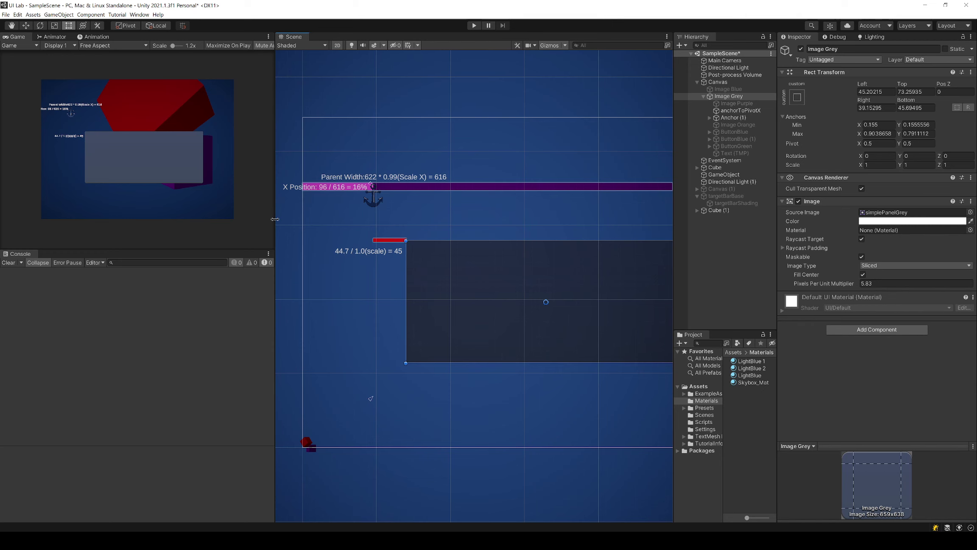
Step: Enlarge the Game view in width and height, and narrow it again, to compare Image Grey's anchor percentage with its corner offset
drag(275, 219, 280, 308)
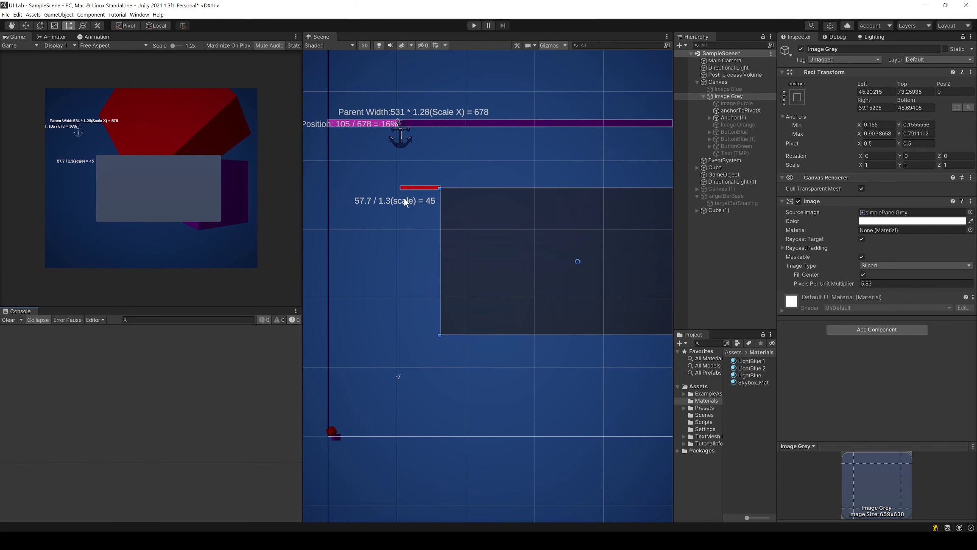
scroll(409, 206, down, 1)
scroll(417, 209, down, 1)
middle_drag(455, 184, 427, 224)
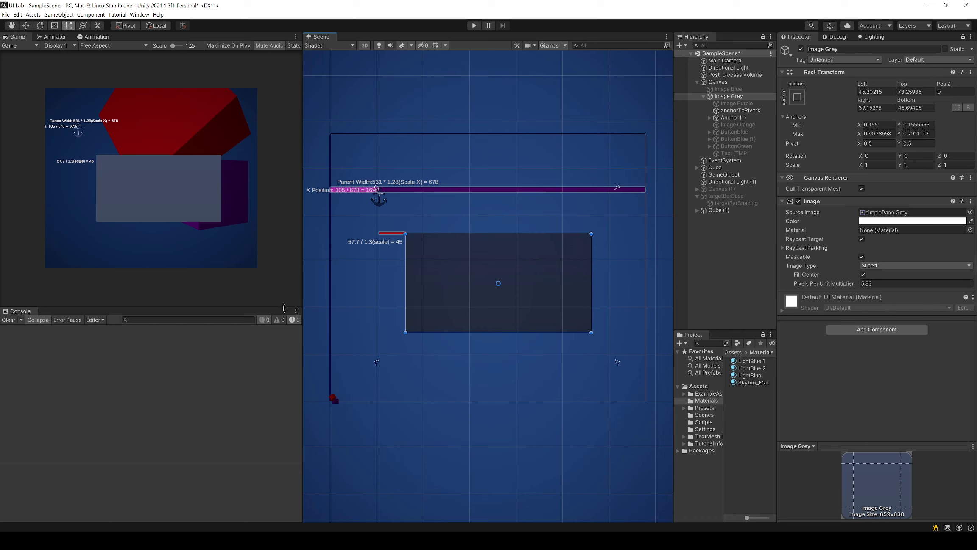
drag(285, 307, 260, 289)
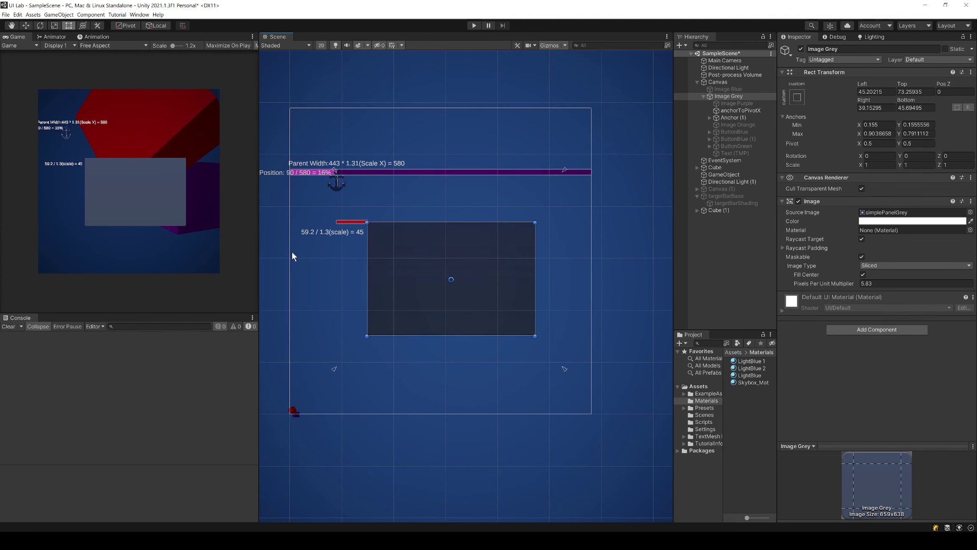
Step: Move Image Grey's anchors onto its corners, at about Min X 0.26, Y 0.26 and Max X 0.82, Y 0.83
scroll(303, 248, up, 1)
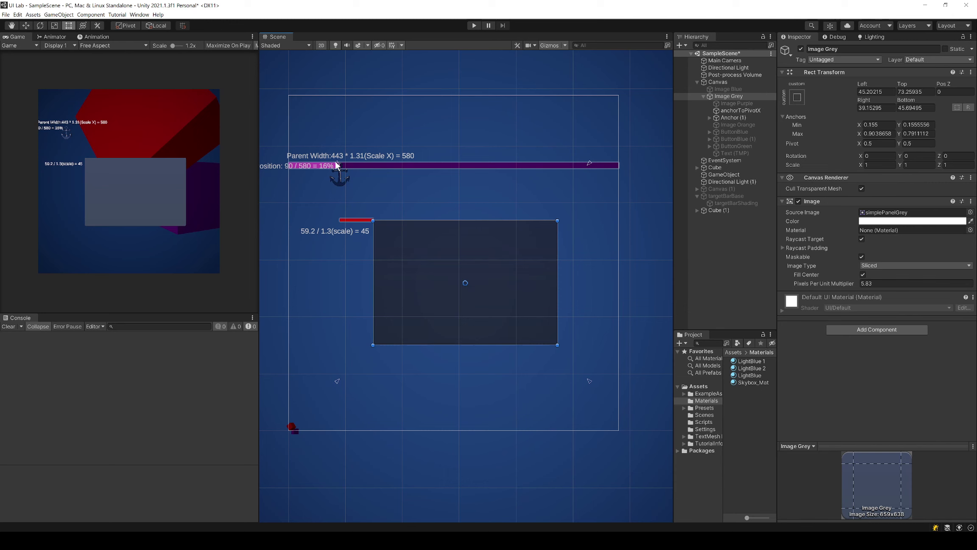
click(336, 165)
click(391, 239)
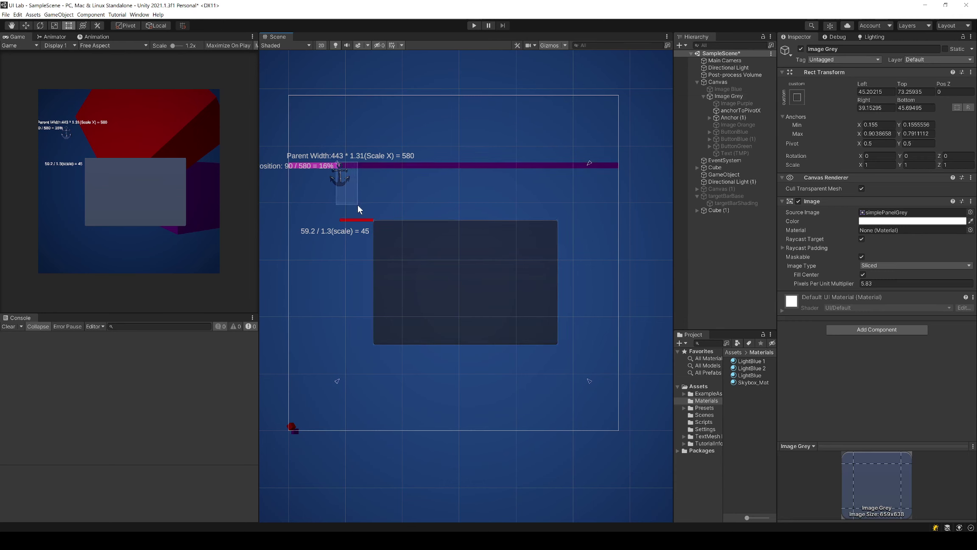
click(357, 204)
click(409, 260)
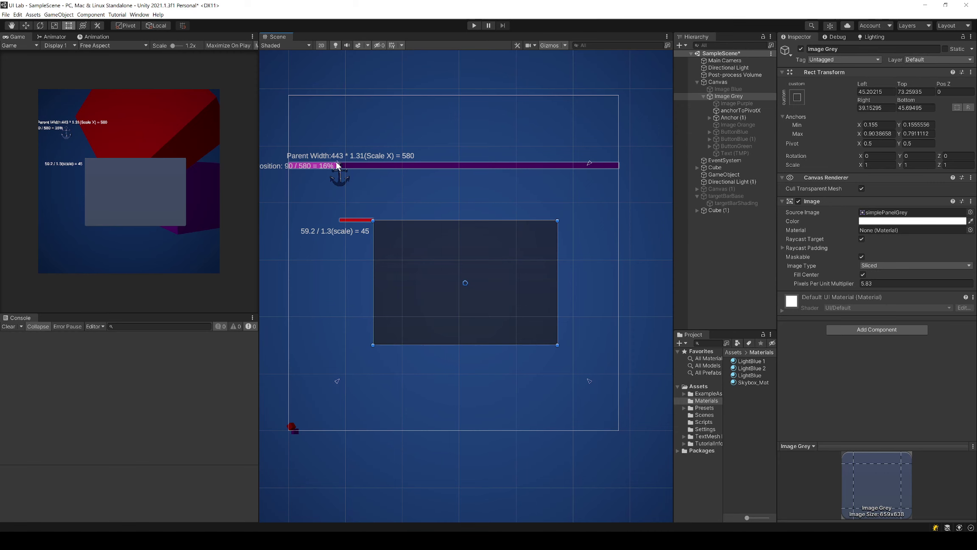
drag(338, 161, 370, 219)
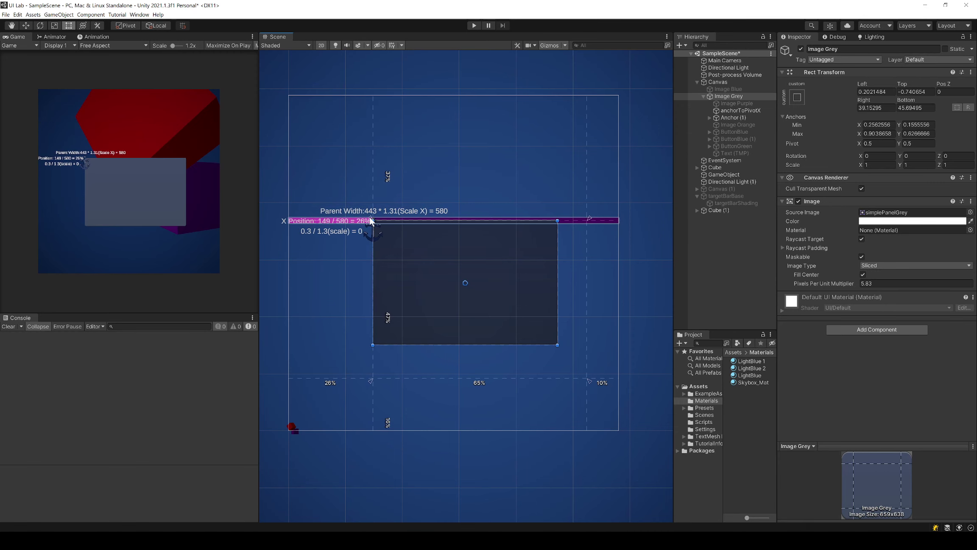
scroll(370, 219, up, 2)
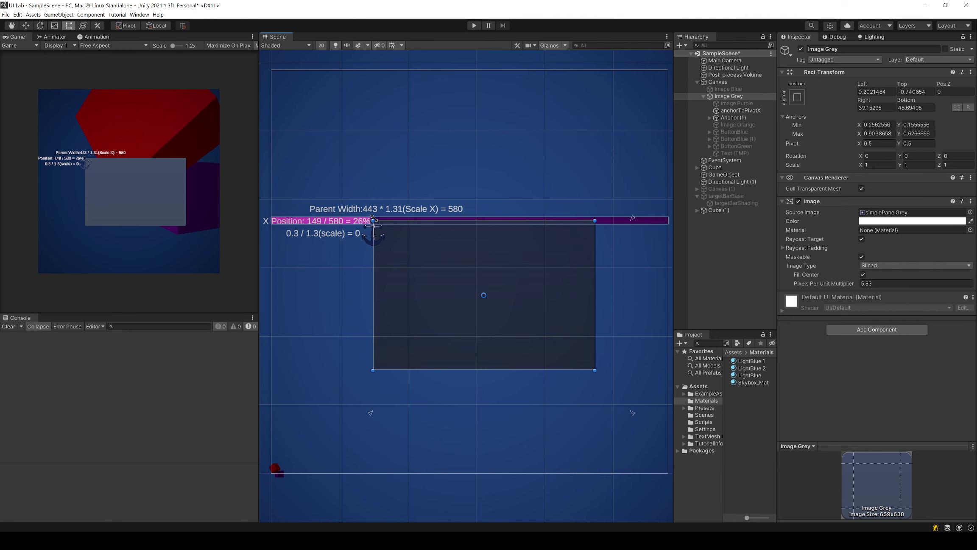
scroll(290, 250, down, 1)
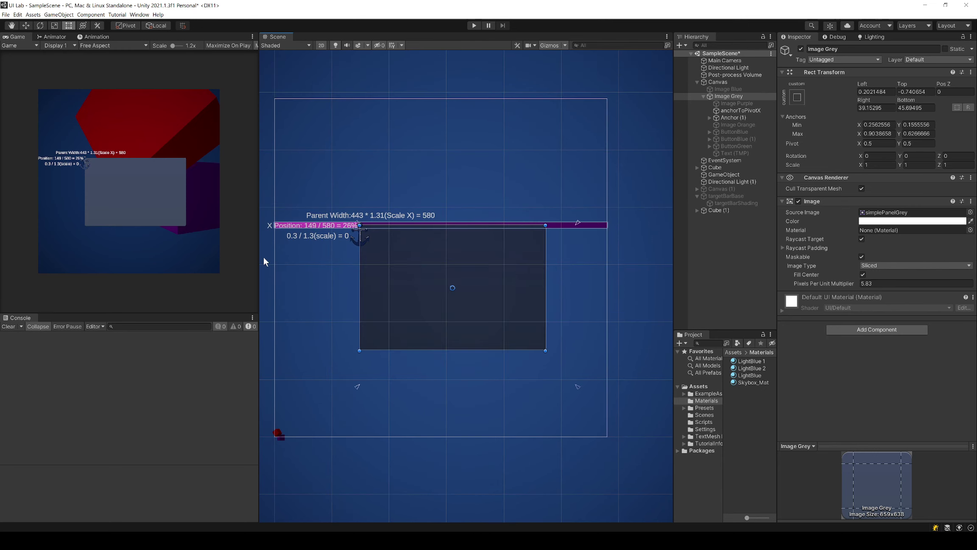
drag(357, 387, 357, 352)
drag(577, 351, 548, 351)
Step: Test Image Grey with its anchors on its corners by narrowing the Game view, increasing its height and widening it
drag(260, 254, 223, 280)
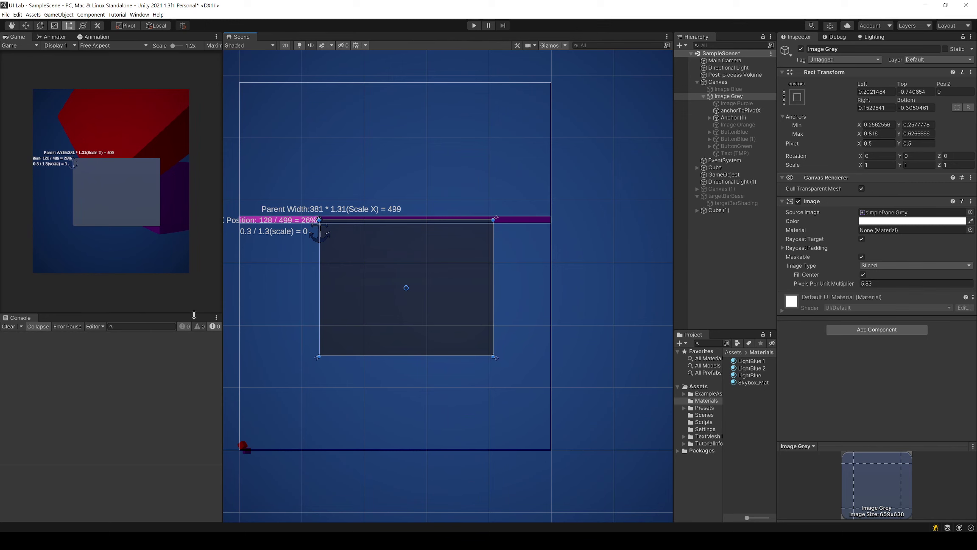
drag(194, 314, 195, 363)
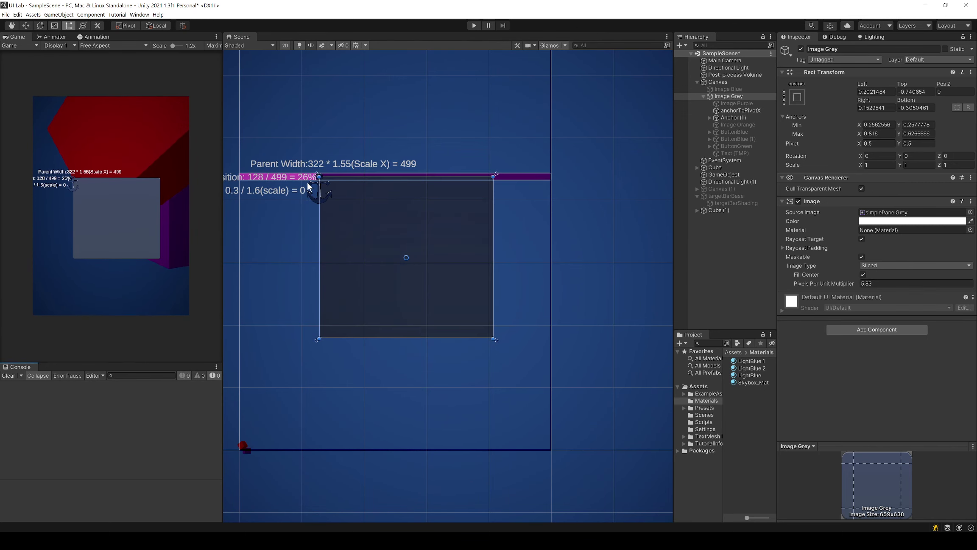
scroll(308, 186, down, 2)
middle_drag(306, 192, 342, 231)
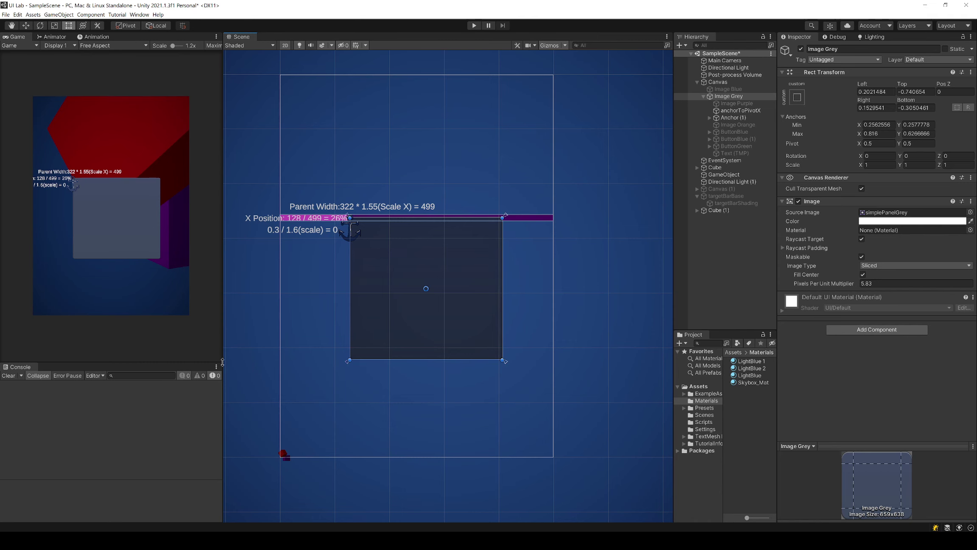
drag(221, 362, 267, 362)
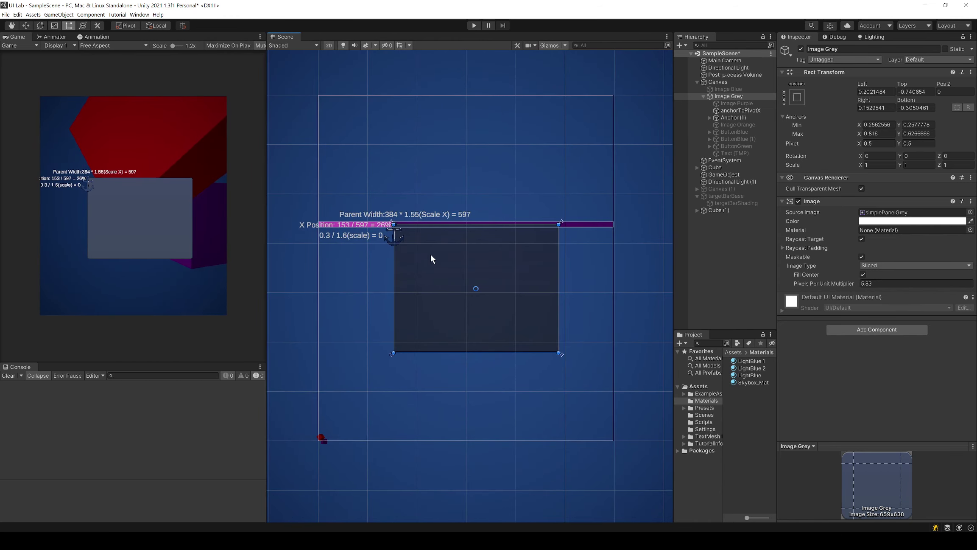
Step: Apply the middle-center anchor preset to Image Grey and examine the distance from the central anchor to its upper-left corner
click(795, 97)
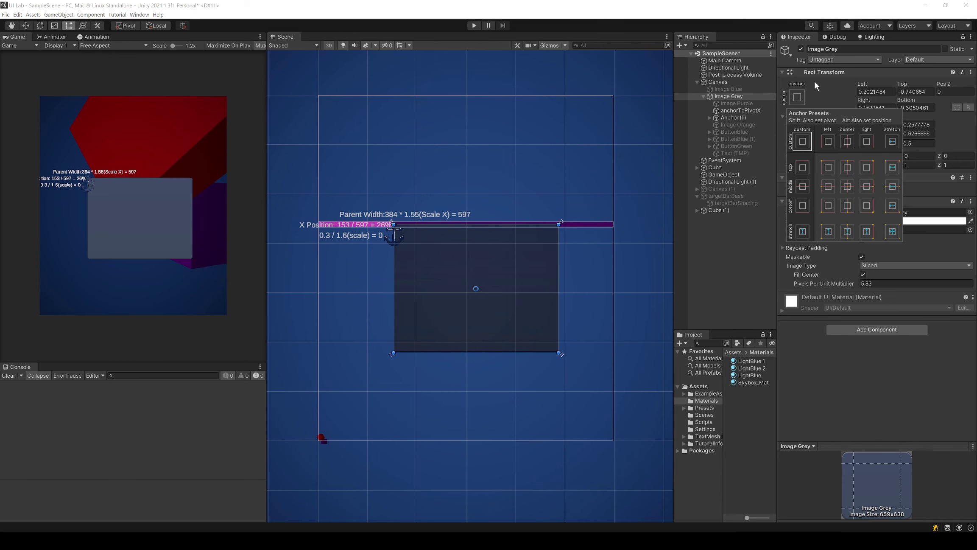
click(847, 187)
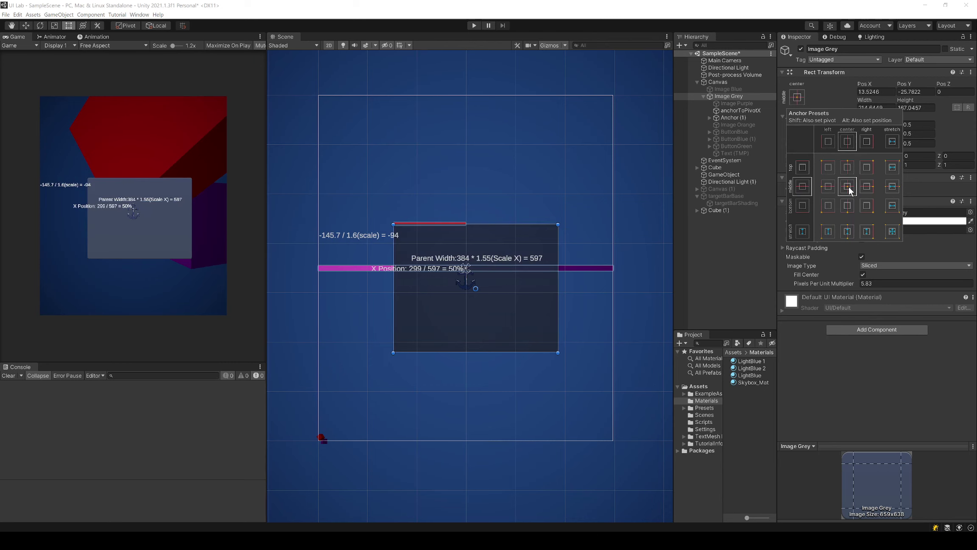
scroll(446, 297, up, 1)
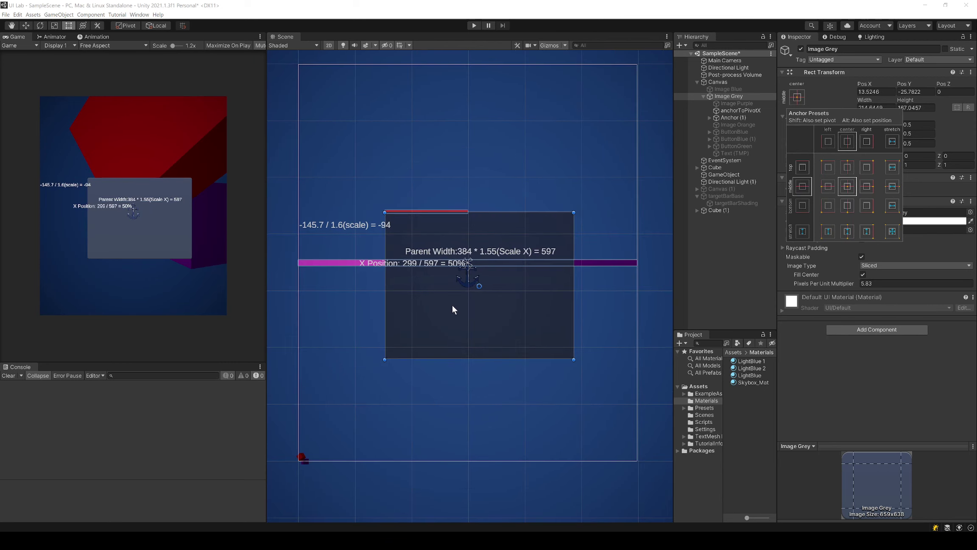
scroll(453, 304, down, 1)
scroll(468, 267, up, 5)
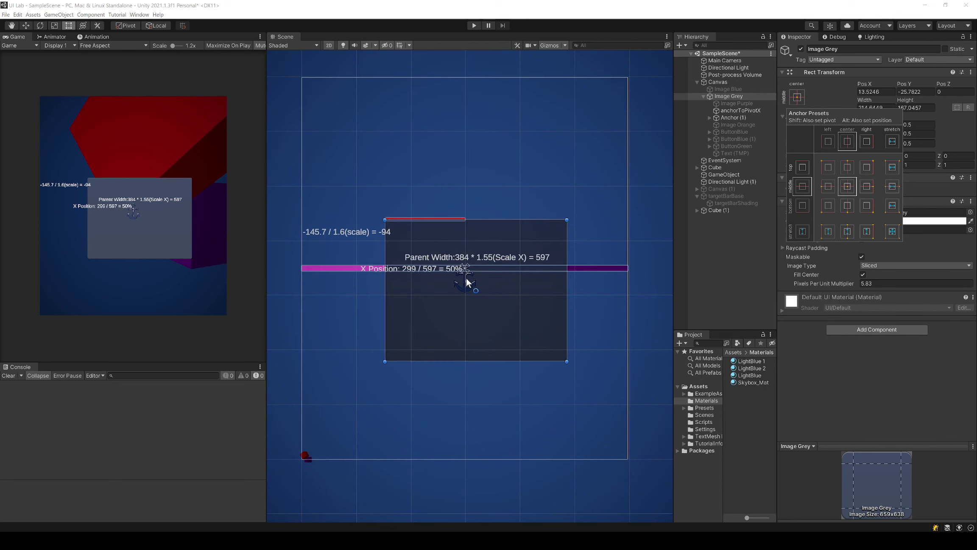
scroll(463, 275, down, 3)
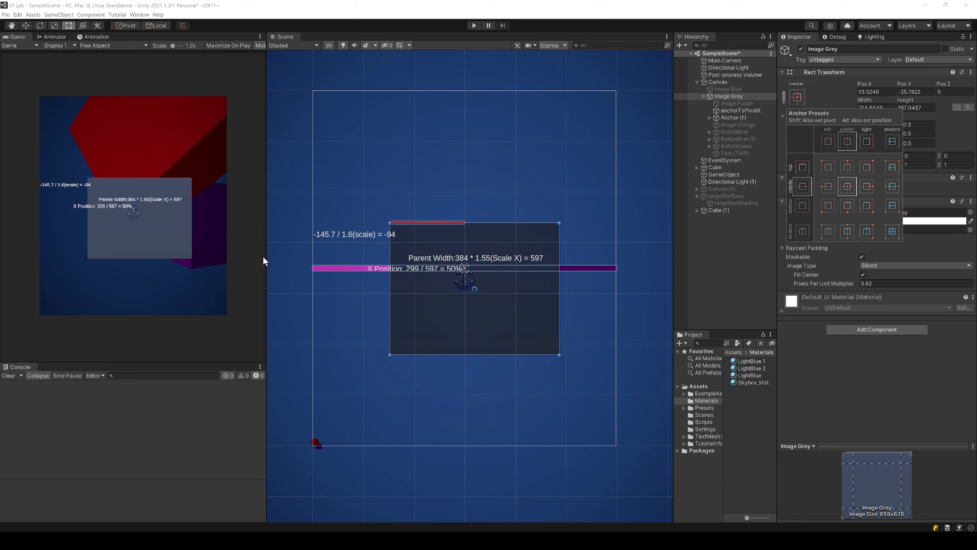
Step: Test the center-anchored Image Grey by narrowing and widening the Game view and reducing its height, ending with Image Grey selected
drag(266, 260, 150, 263)
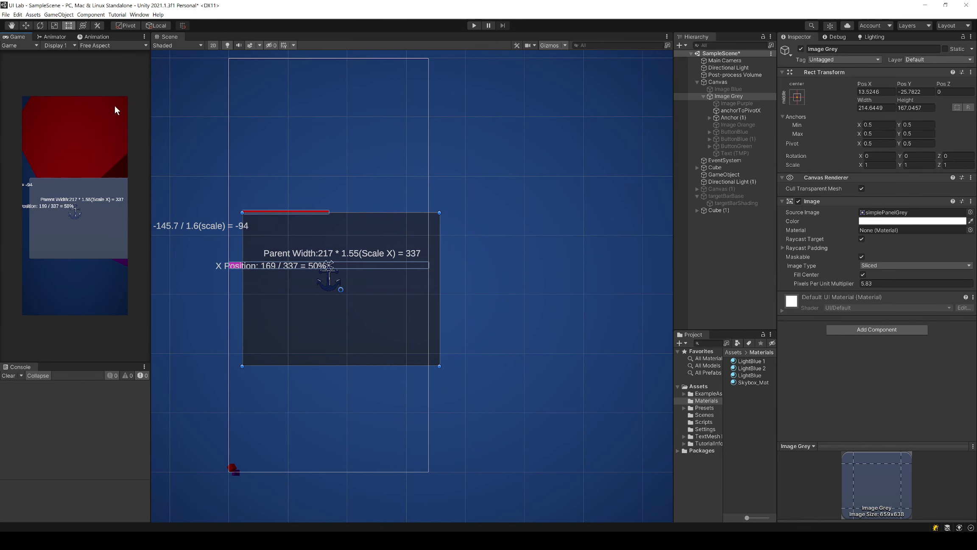
drag(150, 136, 316, 146)
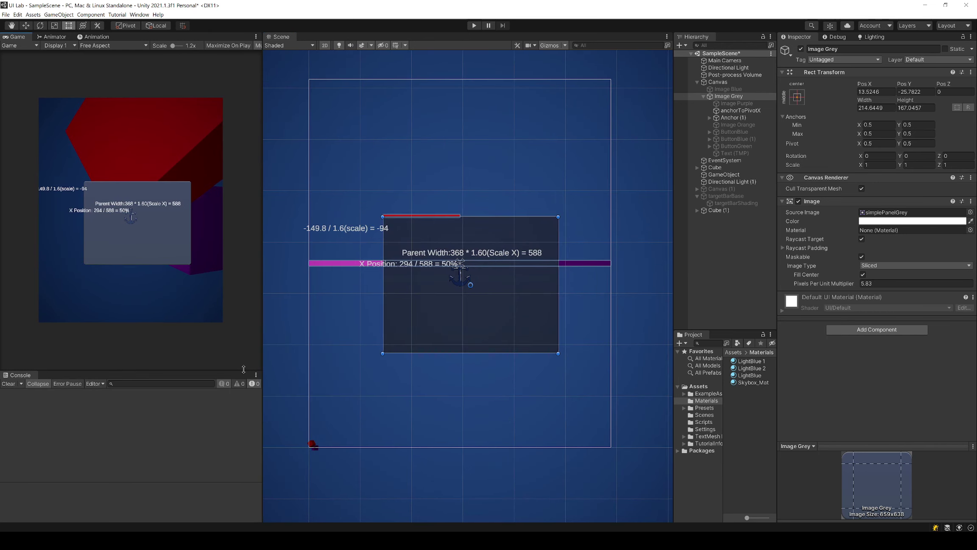
drag(243, 369, 259, 341)
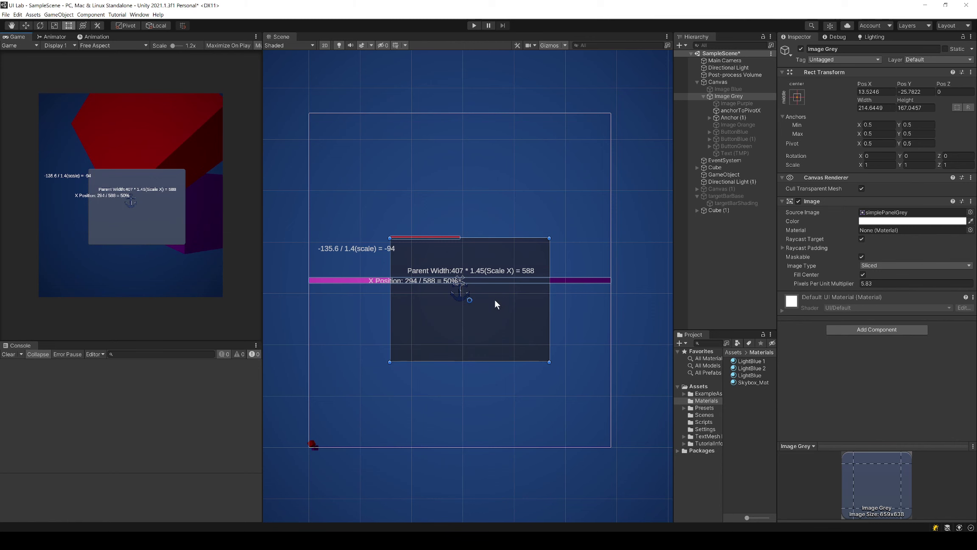
scroll(462, 283, down, 1)
scroll(462, 285, up, 2)
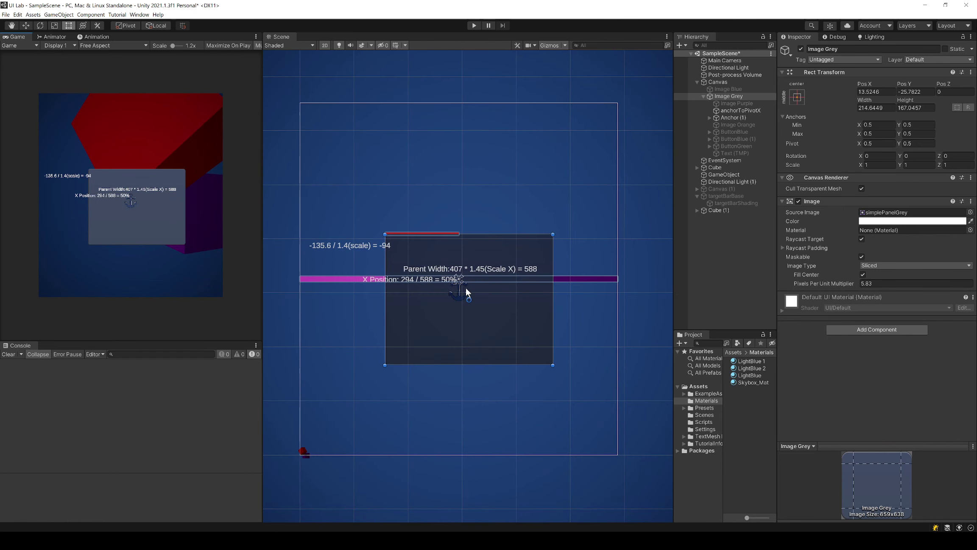
click(448, 324)
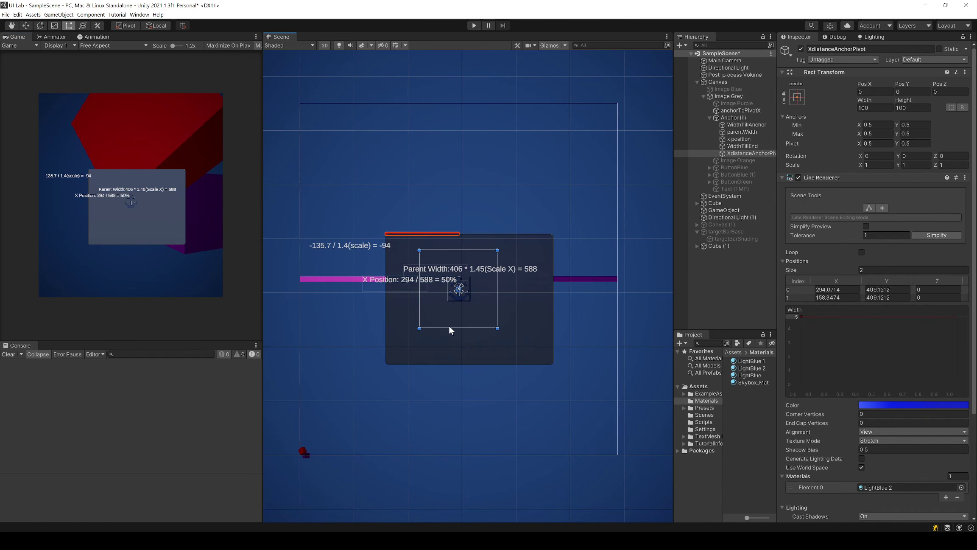
click(439, 356)
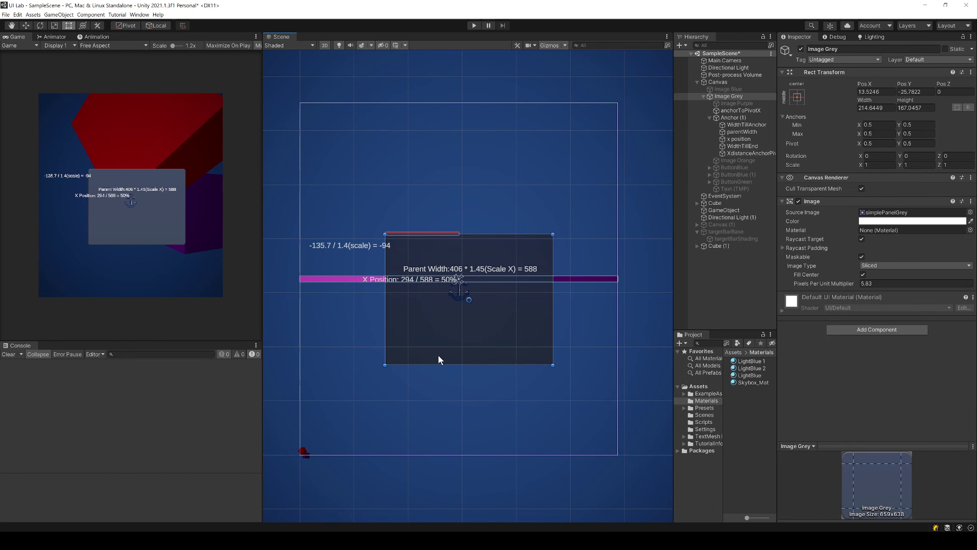
Step: Activate Image Purple inside Image Grey and move it to about Pos X -55.5, Pos Y -24.5
click(748, 105)
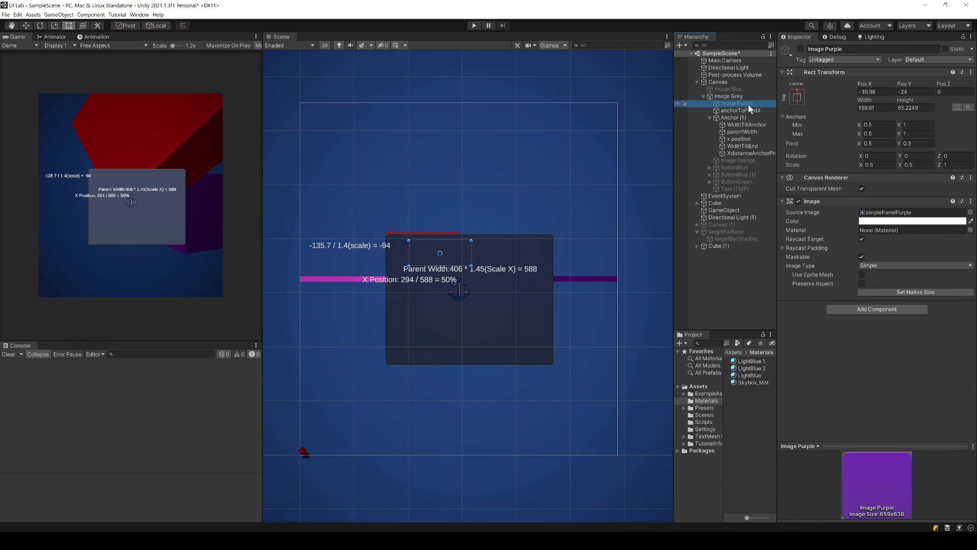
click(801, 49)
scroll(489, 248, up, 1)
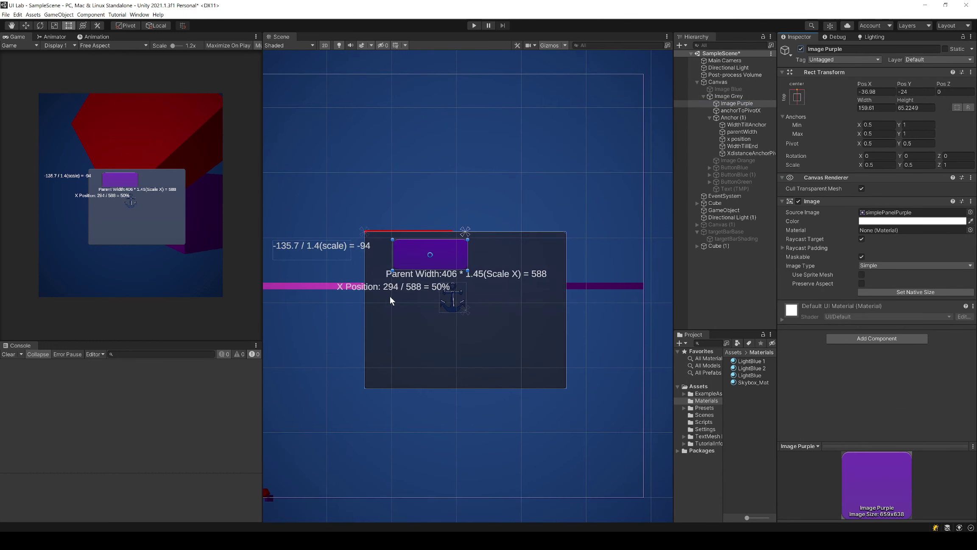
drag(411, 250, 390, 250)
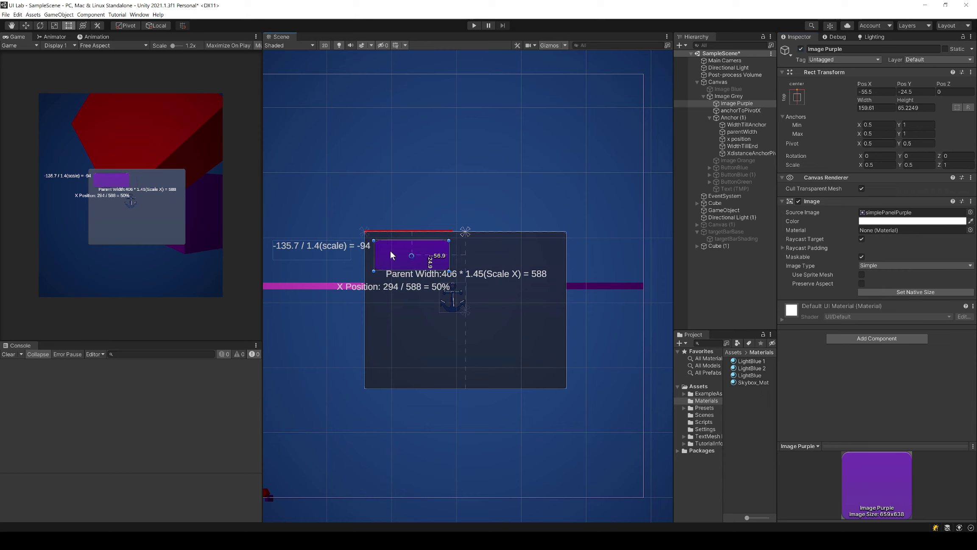
Step: Select Image Grey for comparison with its child Image Purple, and nudge Image Purple to about Pos X -56, Pos Y -24.9
click(743, 103)
click(738, 97)
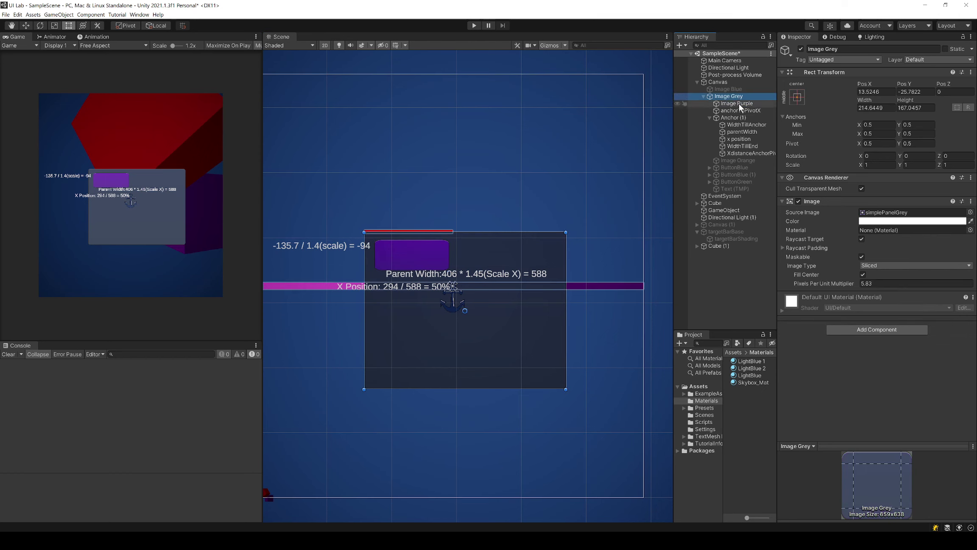
click(739, 104)
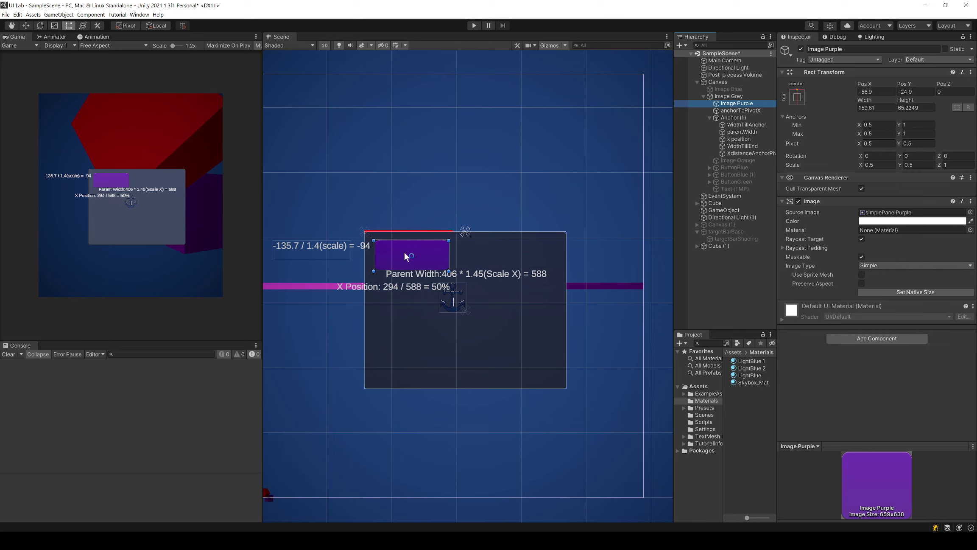
drag(395, 255, 392, 253)
Step: Apply the top-left anchor preset to Image Purple and test it by narrowing the Game view
click(797, 97)
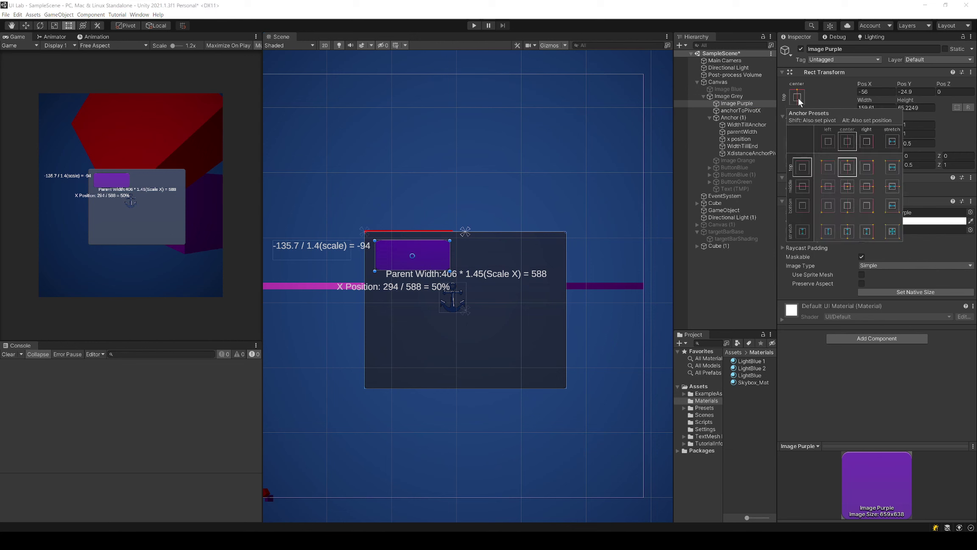
click(828, 167)
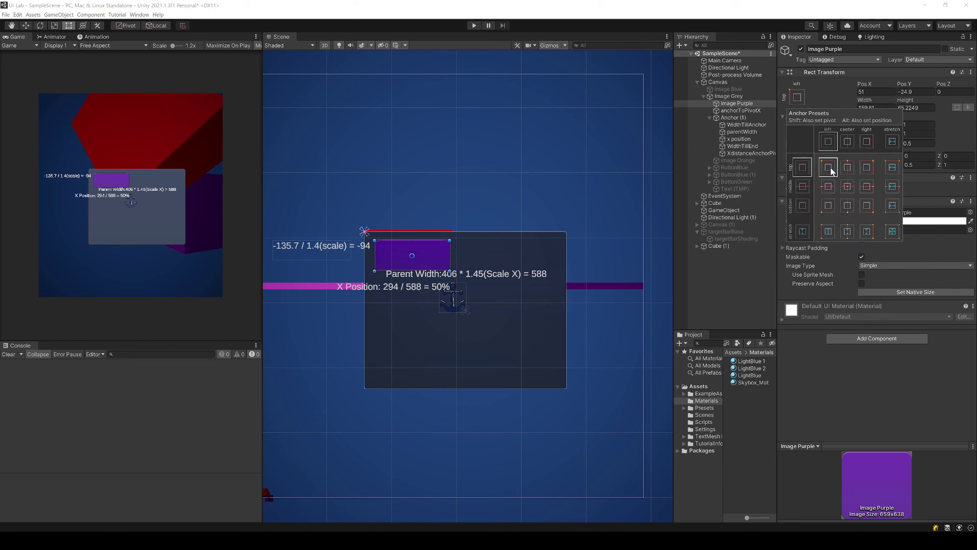
click(817, 86)
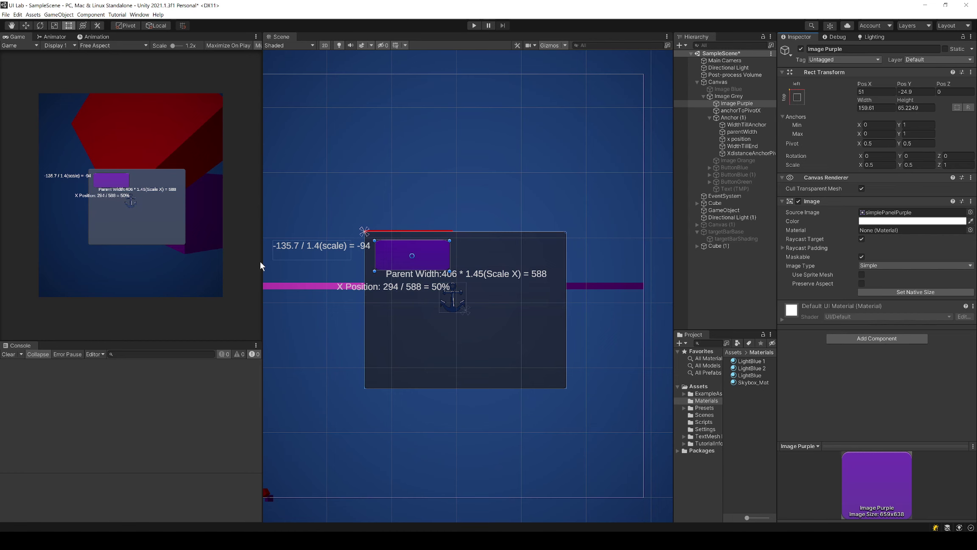
drag(261, 261, 230, 261)
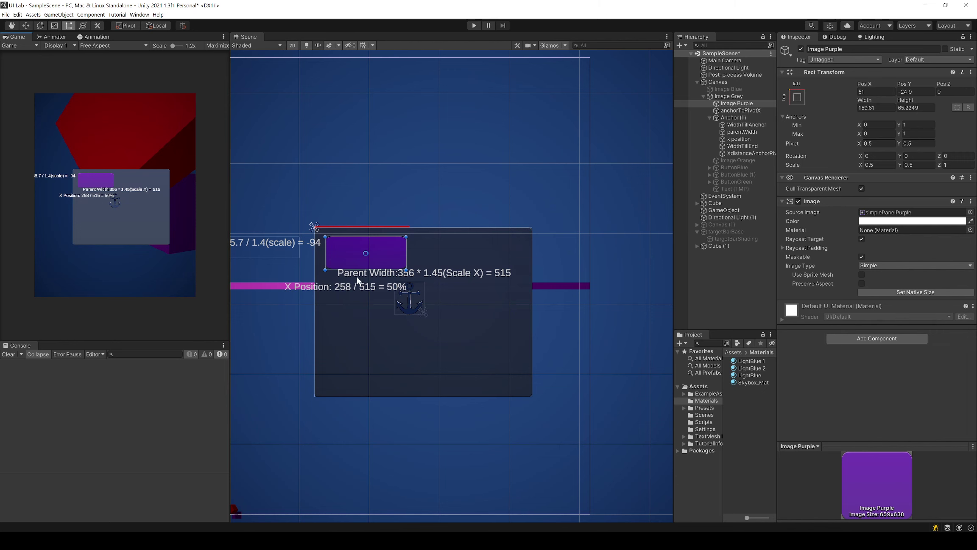
Step: Apply the left anchor preset with vertical stretch to Image Grey
click(383, 344)
scroll(390, 339, down, 1)
click(434, 376)
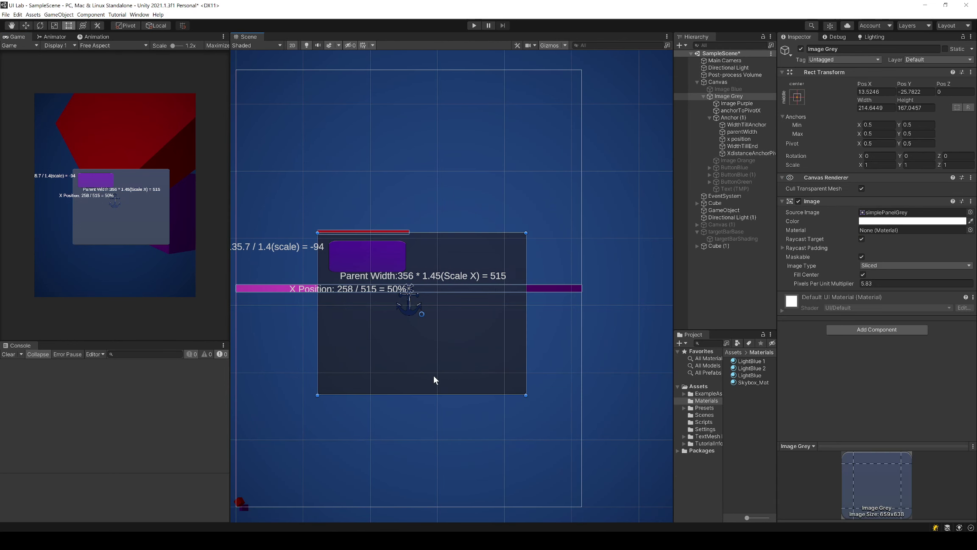
click(797, 97)
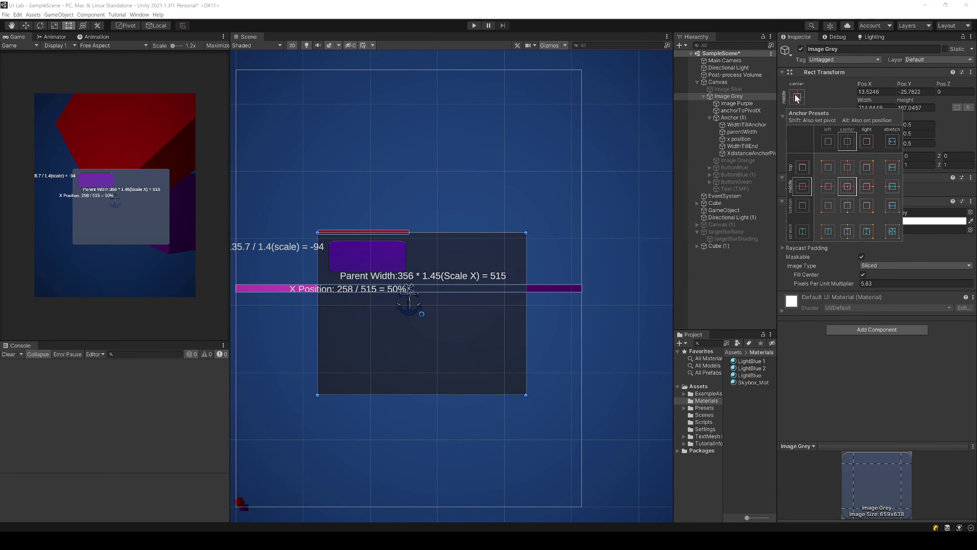
click(828, 232)
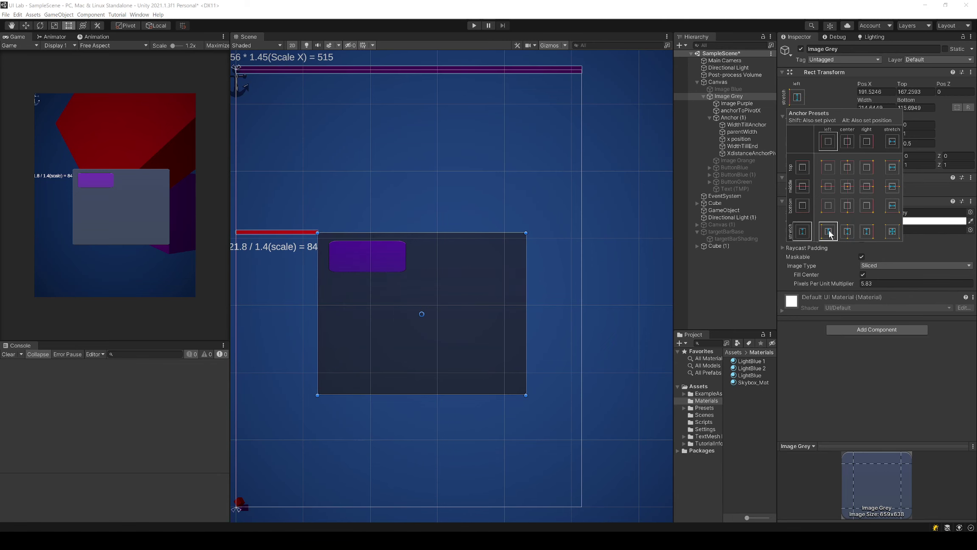
scroll(400, 270, down, 2)
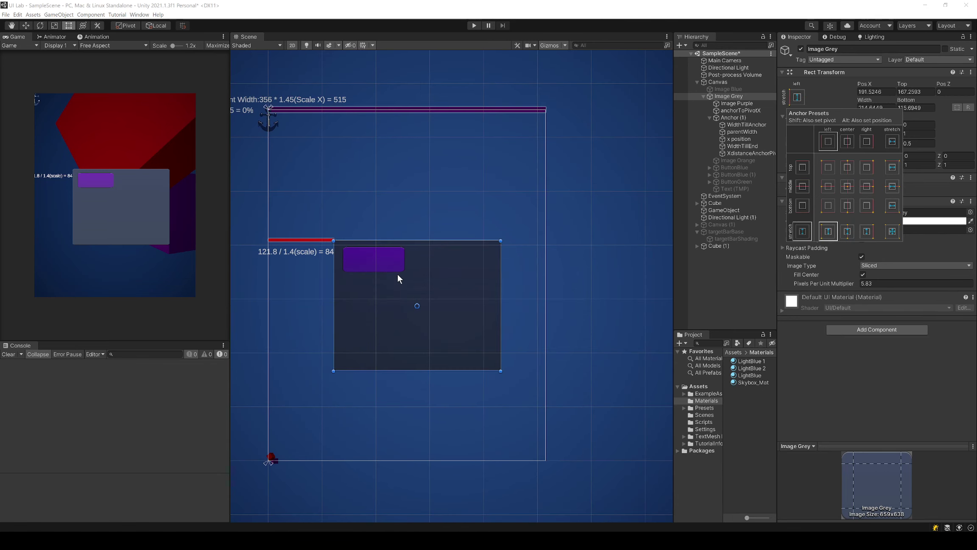
middle_drag(398, 274, 383, 257)
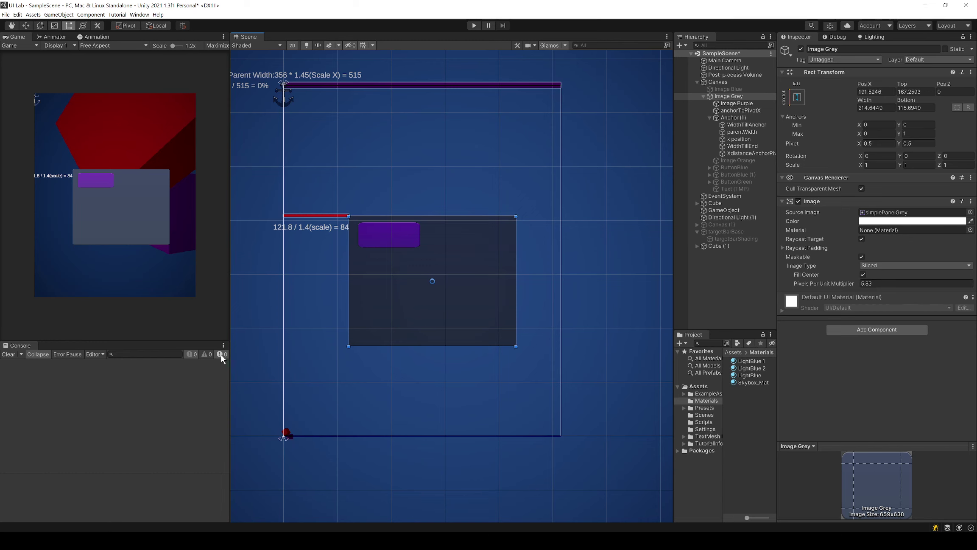
Step: Test the vertically stretched Image Grey by widening the Game view and reducing its height
drag(229, 326, 240, 305)
drag(197, 342, 196, 321)
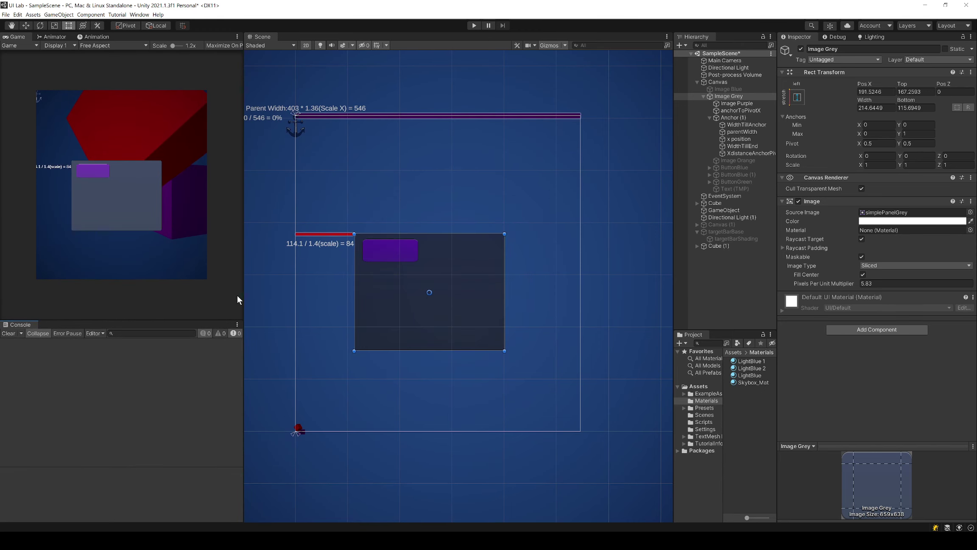
drag(244, 286, 333, 285)
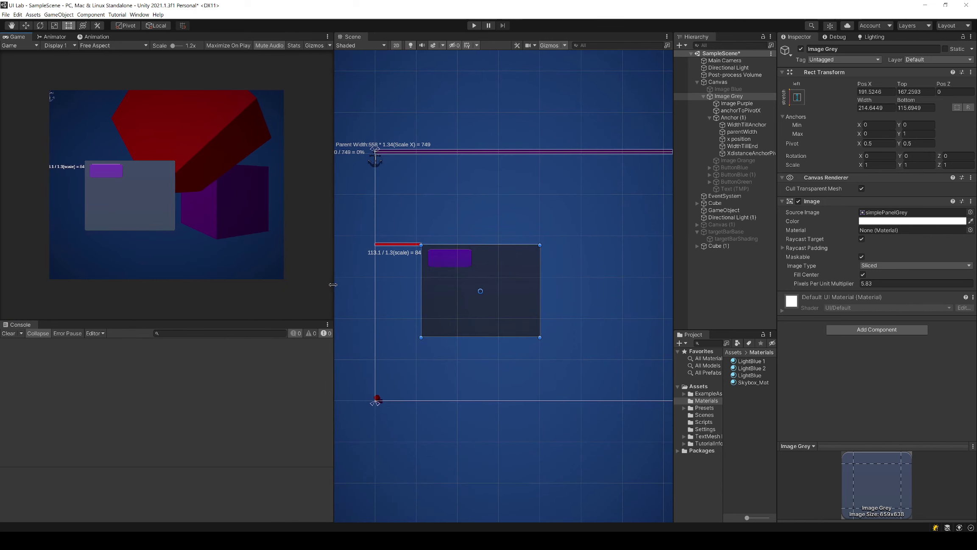
drag(258, 319, 226, 204)
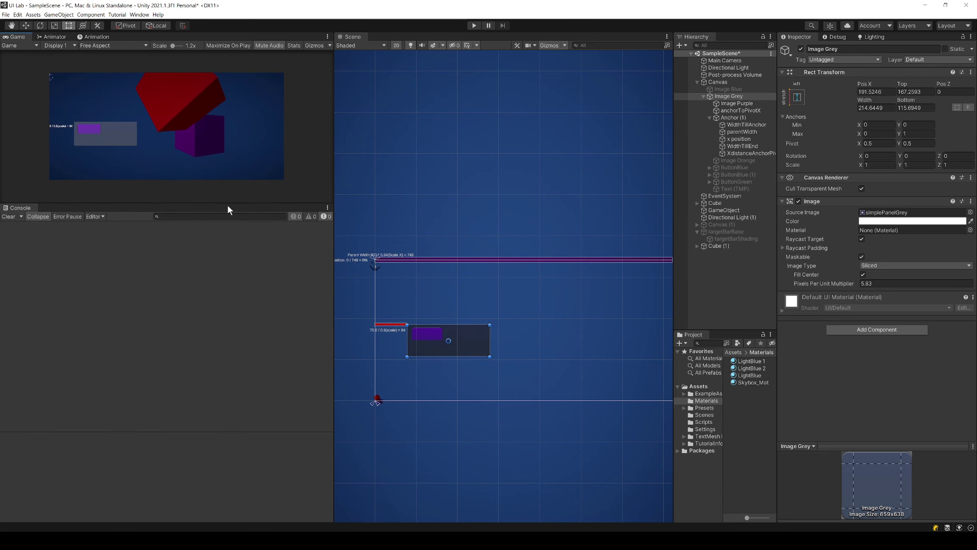
Step: Select Image Purple and test how it follows its parent by increasing the Game view's height and widening it
click(419, 335)
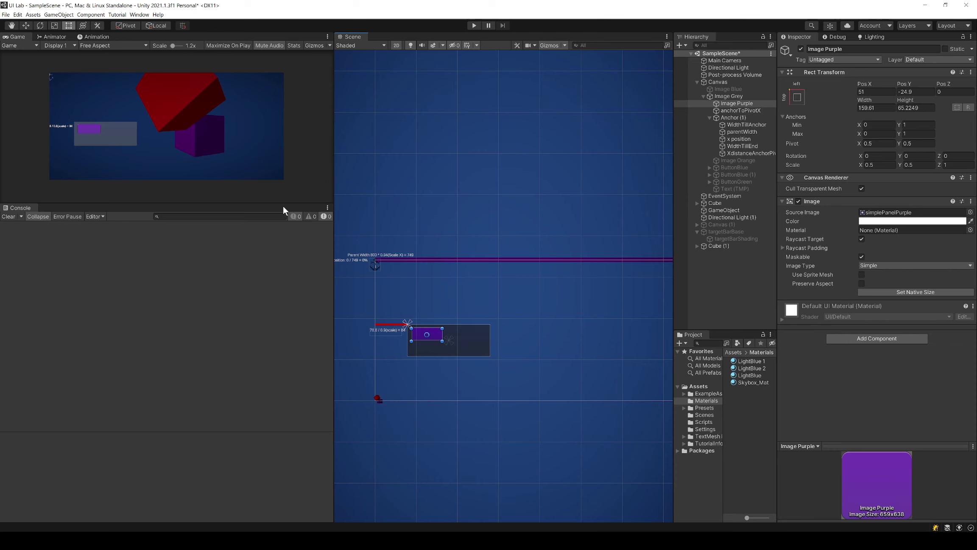
drag(281, 203, 298, 368)
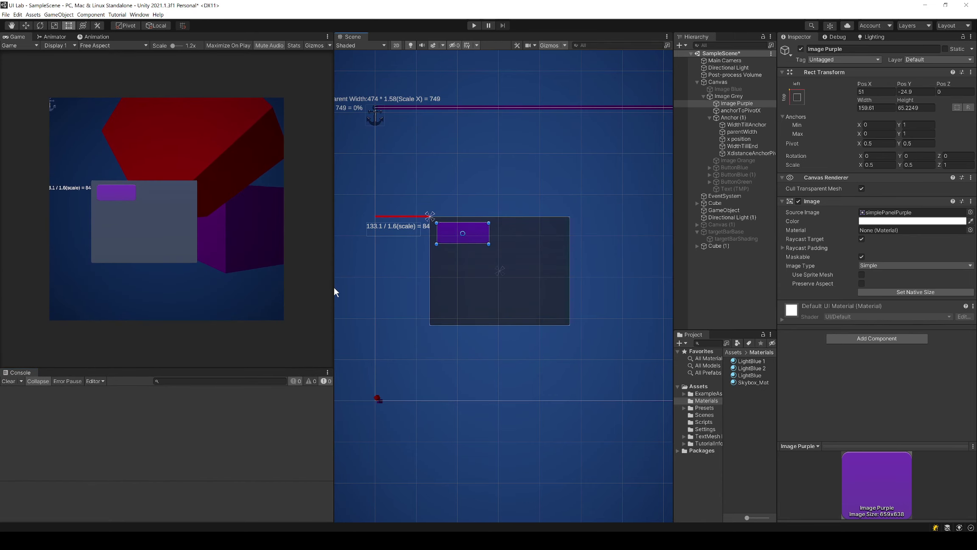
drag(333, 286, 363, 297)
Step: Examine the distance from the left canvas anchors to Image Grey, and Image Purple's placement from its parent's top-left corner
scroll(536, 283, down, 2)
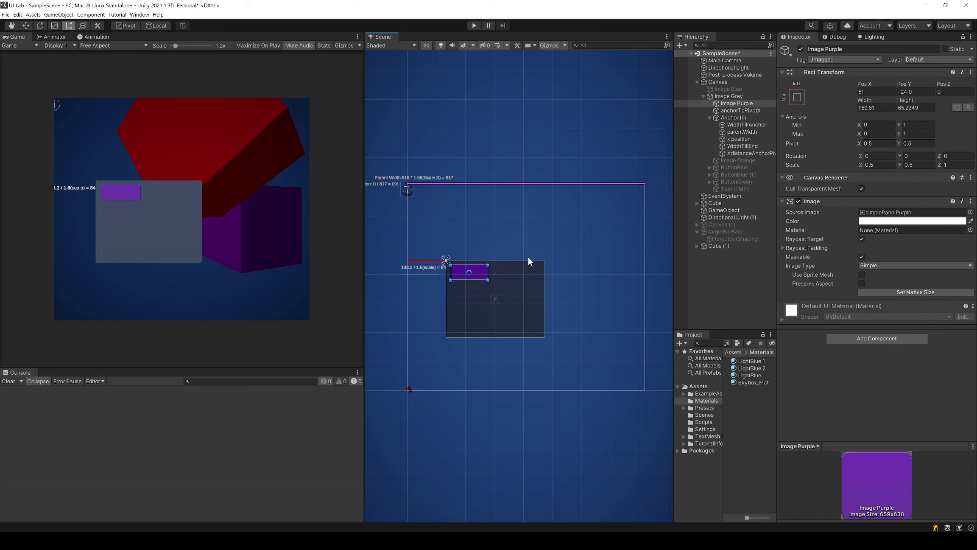
scroll(512, 250, down, 2)
scroll(459, 219, down, 1)
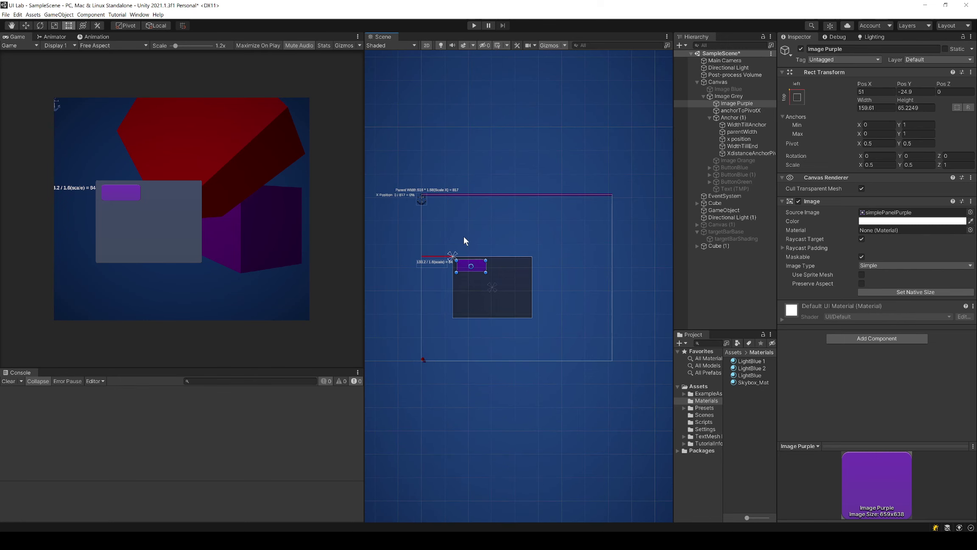
scroll(470, 284, down, 1)
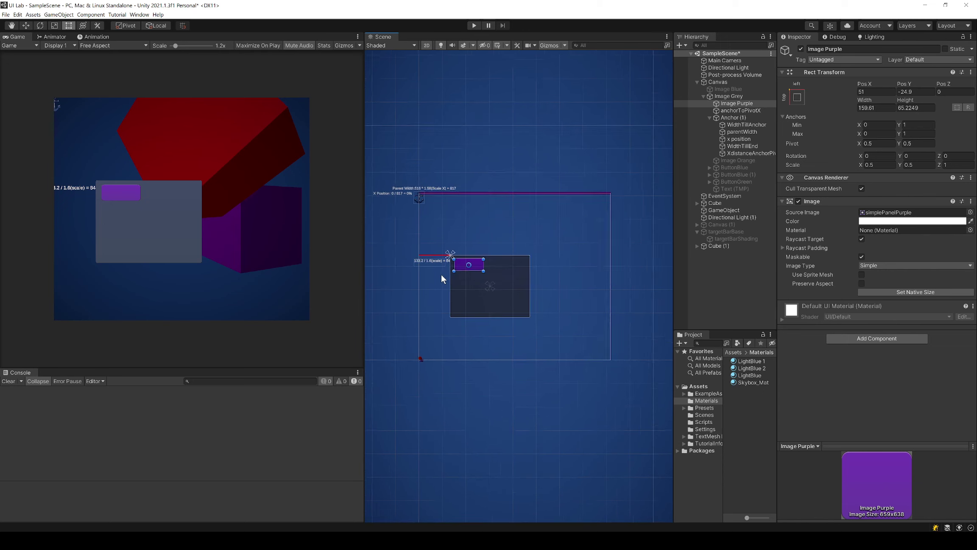
scroll(425, 280, up, 3)
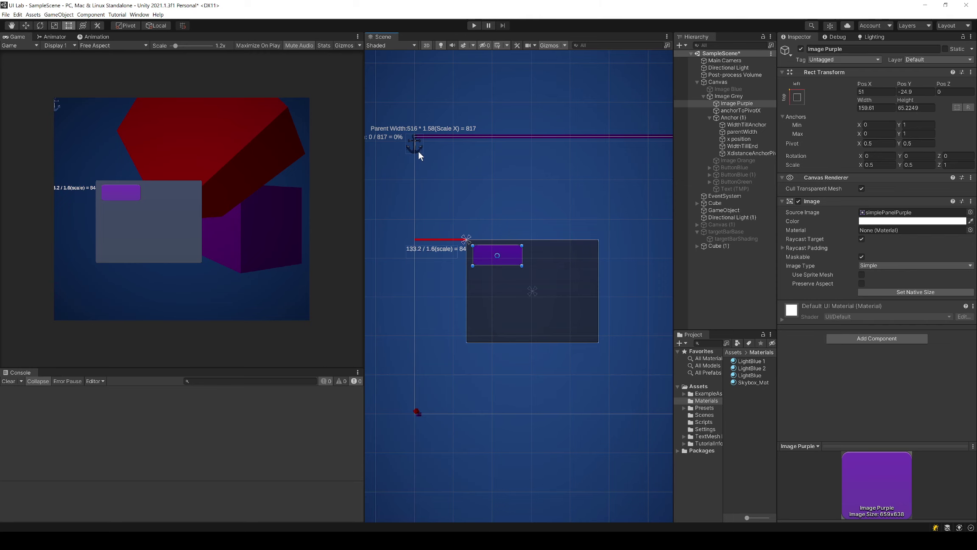
scroll(447, 186, down, 3)
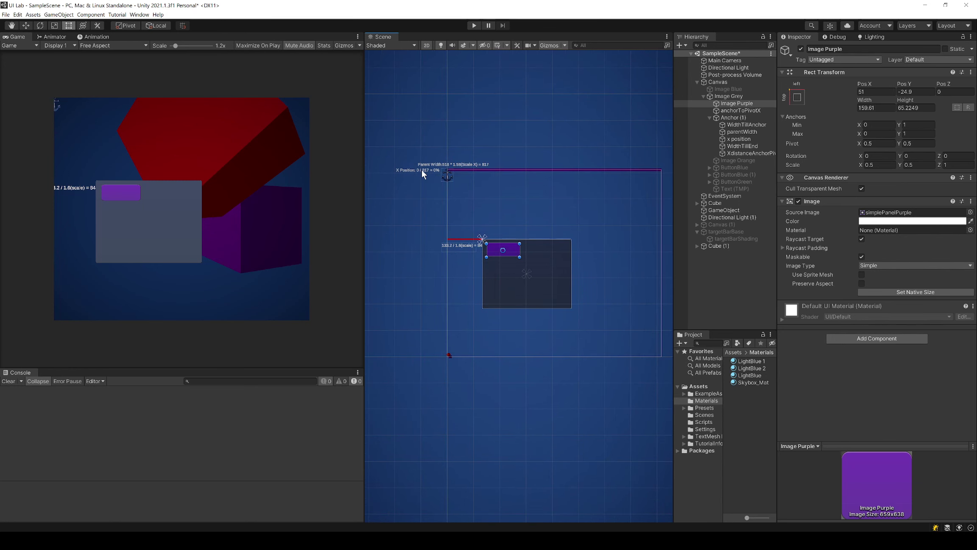
scroll(490, 219, up, 3)
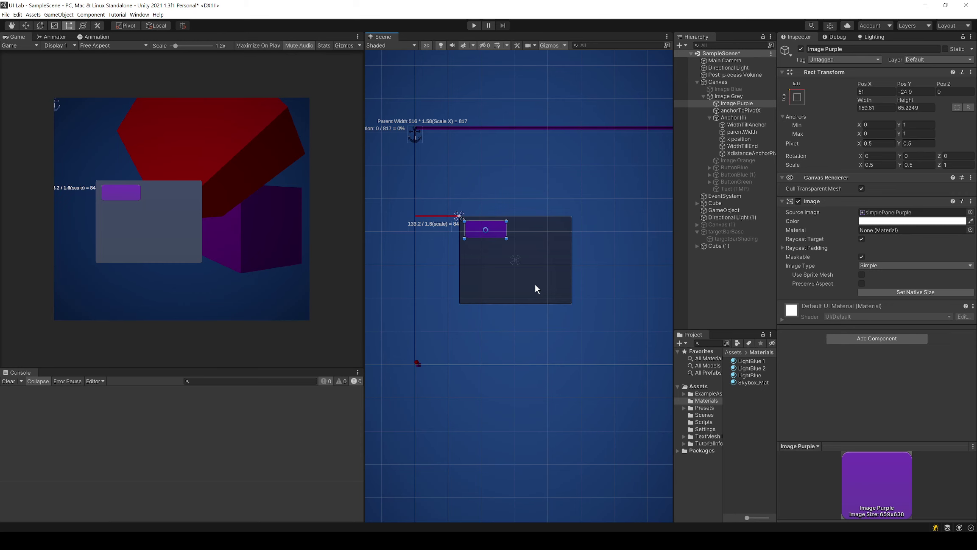
scroll(511, 271, down, 1)
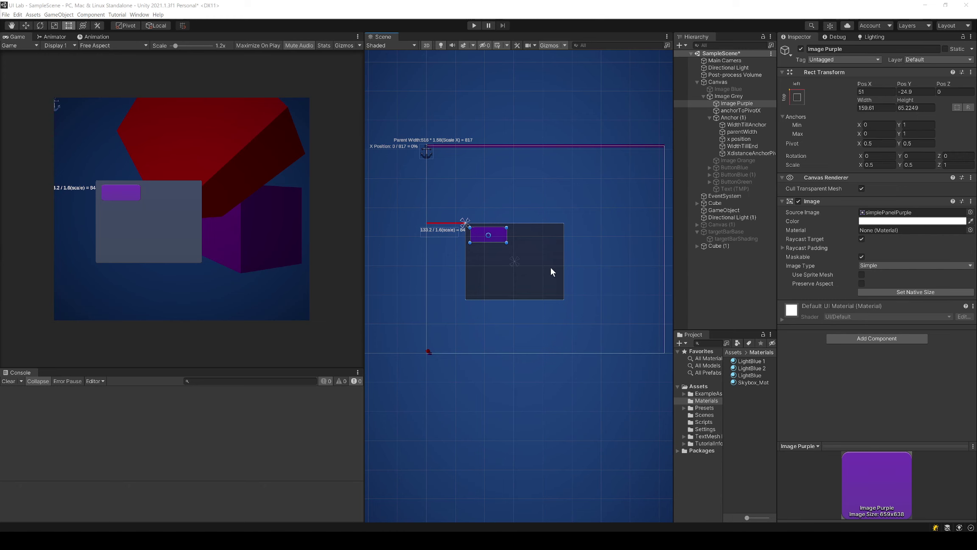
Step: Change Image Grey's Source Image to the simplePanelOrange sprite
scroll(547, 270, up, 3)
click(513, 274)
middle_drag(502, 251, 529, 272)
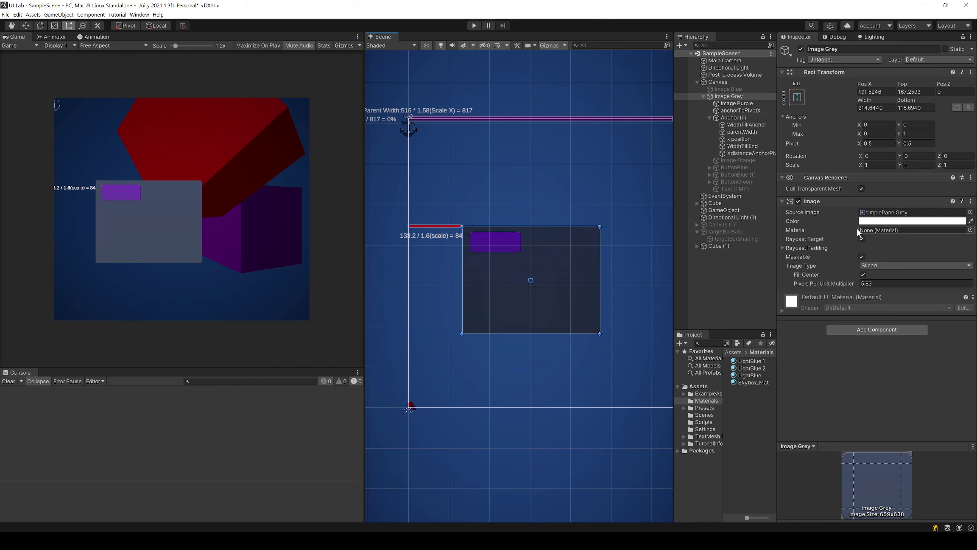
click(867, 265)
click(867, 400)
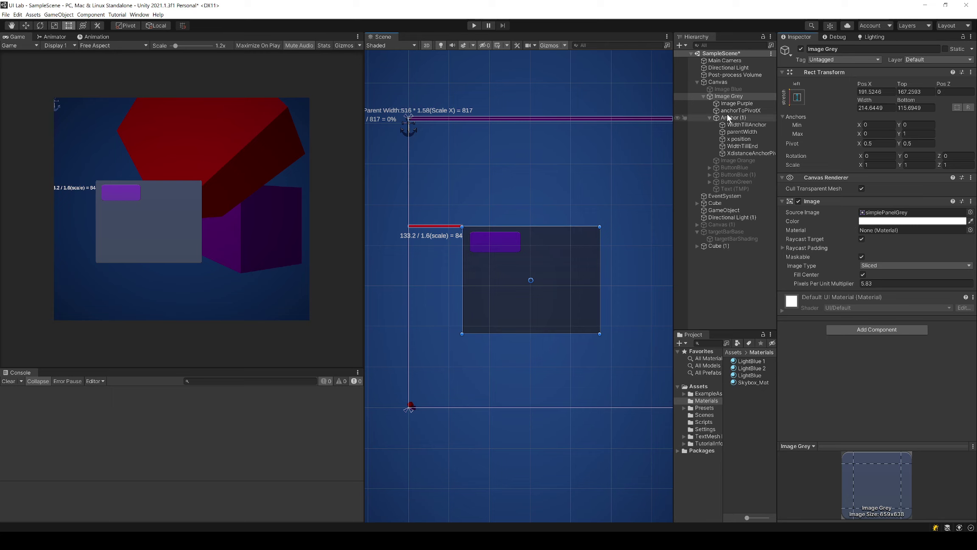
click(970, 212)
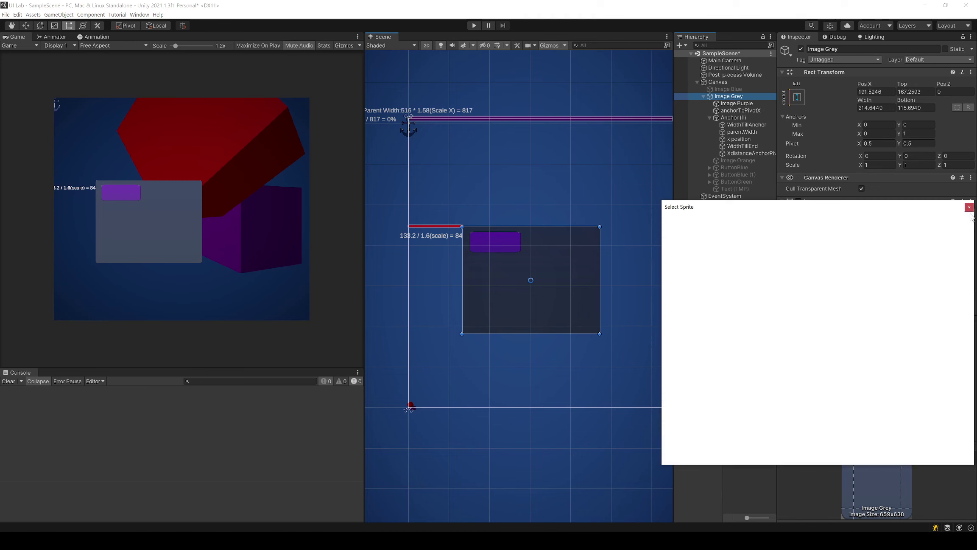
double_click(915, 254)
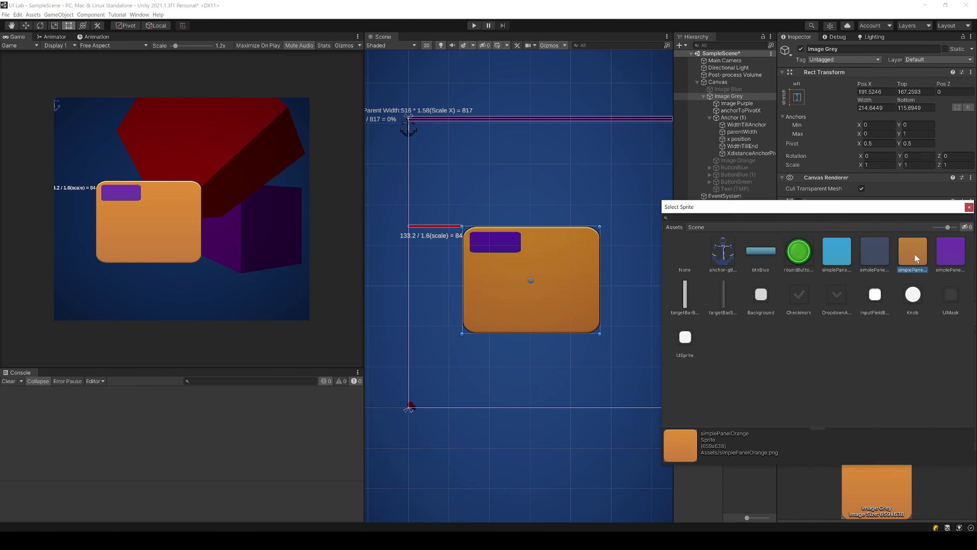
Step: Examine the orange panel's rounded corners up close and review the Image Type options, keeping Simple
scroll(511, 276, up, 5)
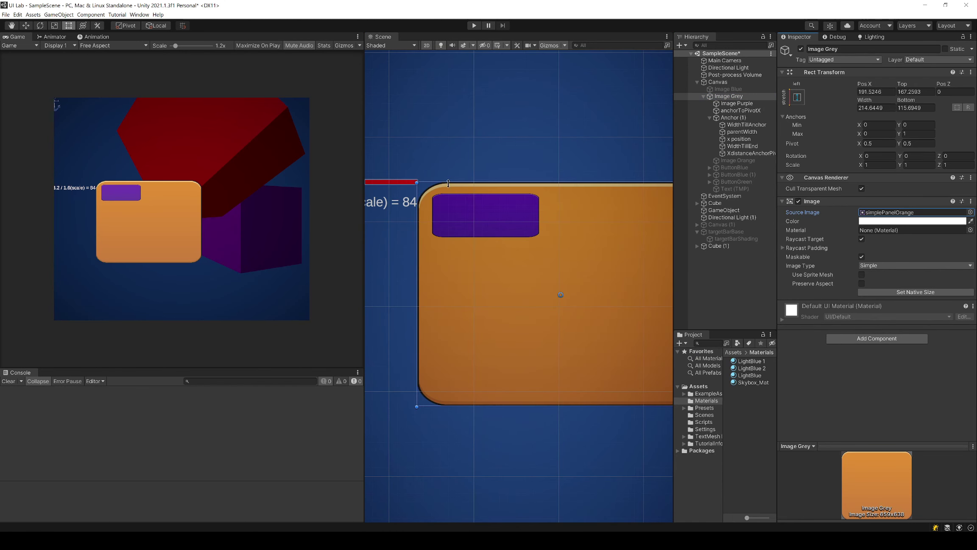
scroll(488, 208, down, 2)
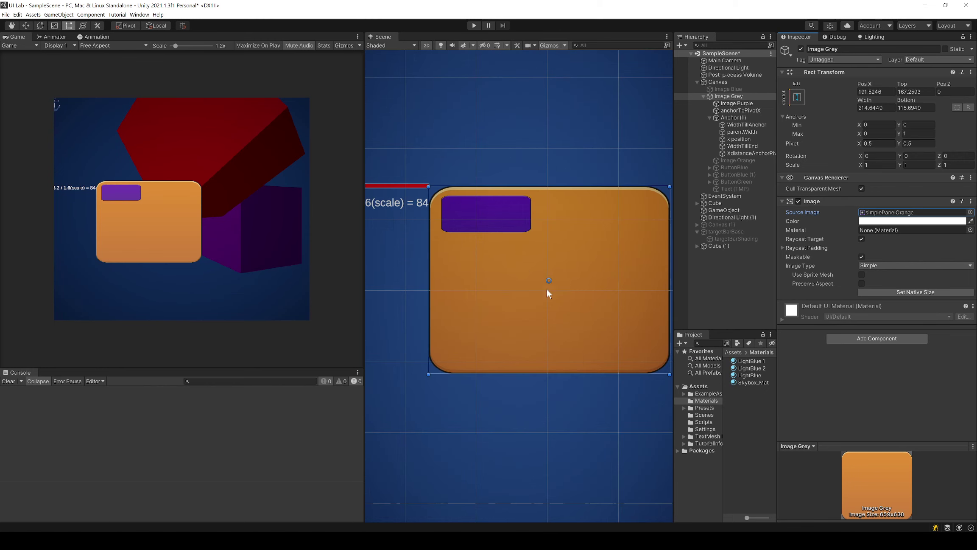
scroll(607, 313, down, 3)
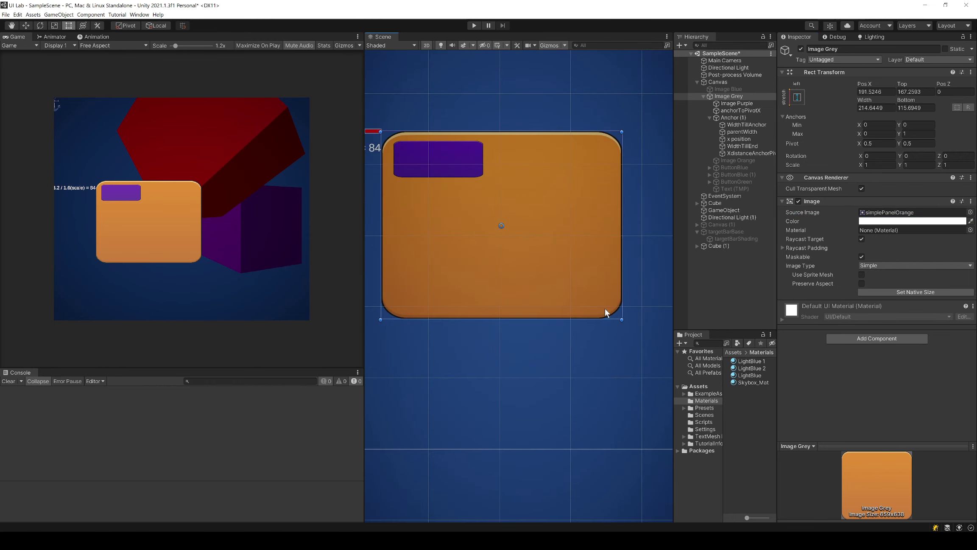
click(868, 265)
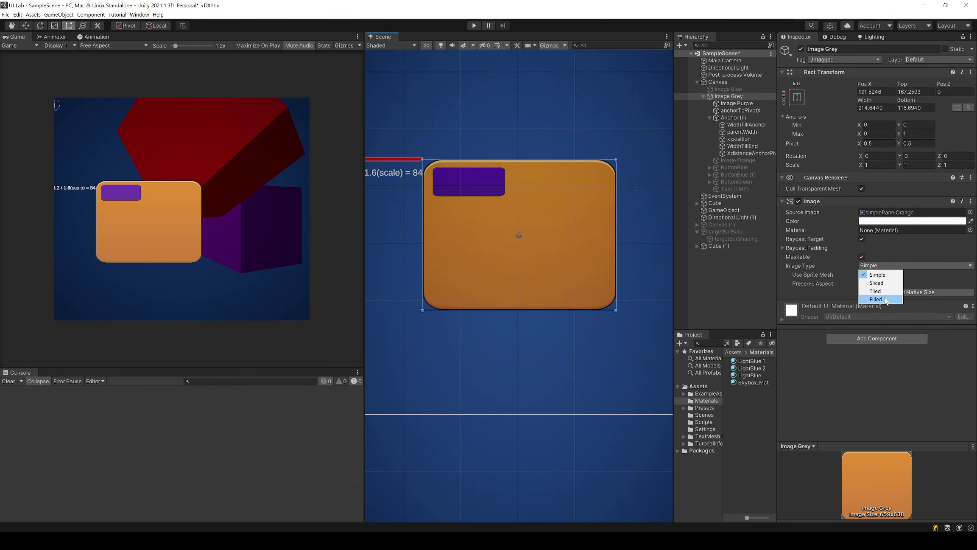
click(883, 274)
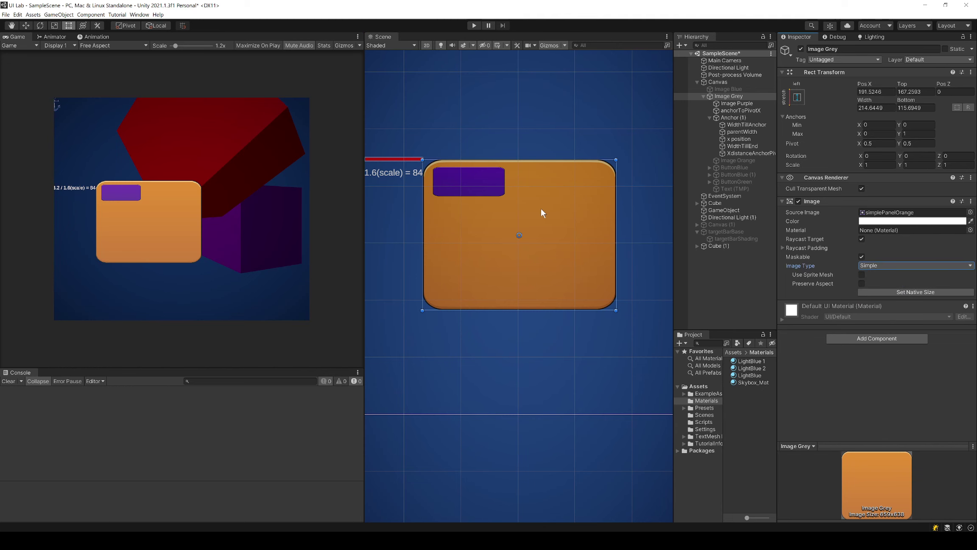
scroll(540, 208, down, 2)
middle_drag(521, 212, 519, 243)
scroll(519, 243, down, 1)
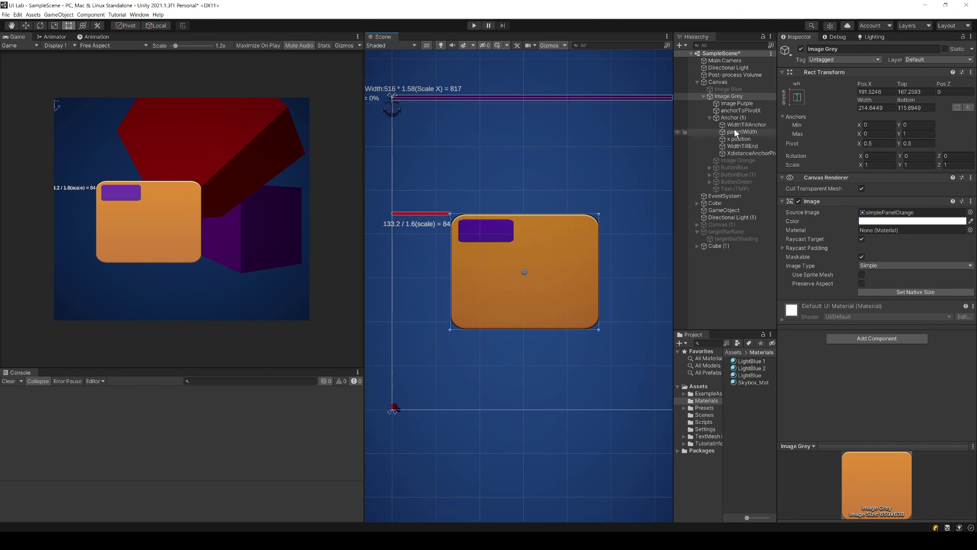
Step: Review the anchor presets for Image Grey, including full stretch, and view the panel within the canvas
click(797, 98)
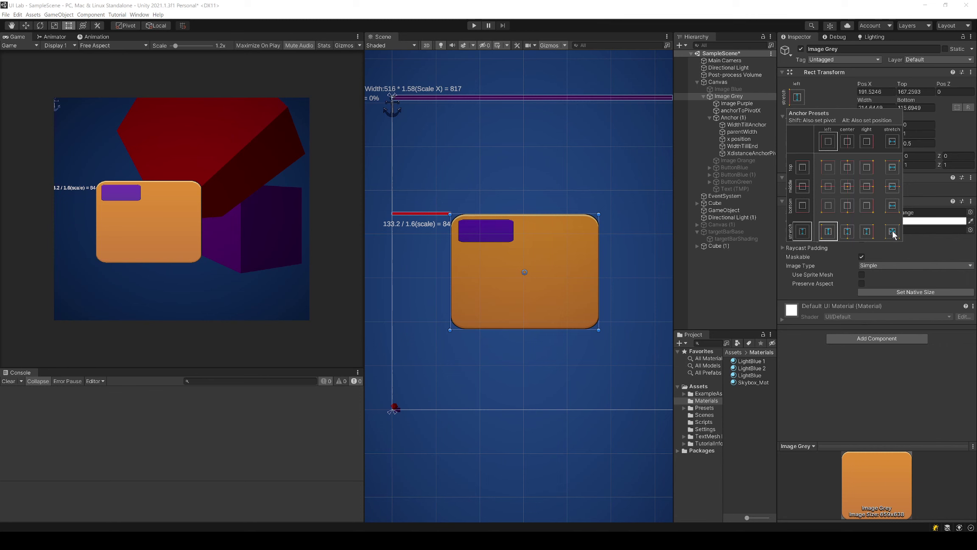
scroll(602, 201, down, 2)
middle_drag(602, 202, 587, 205)
scroll(576, 221, down, 2)
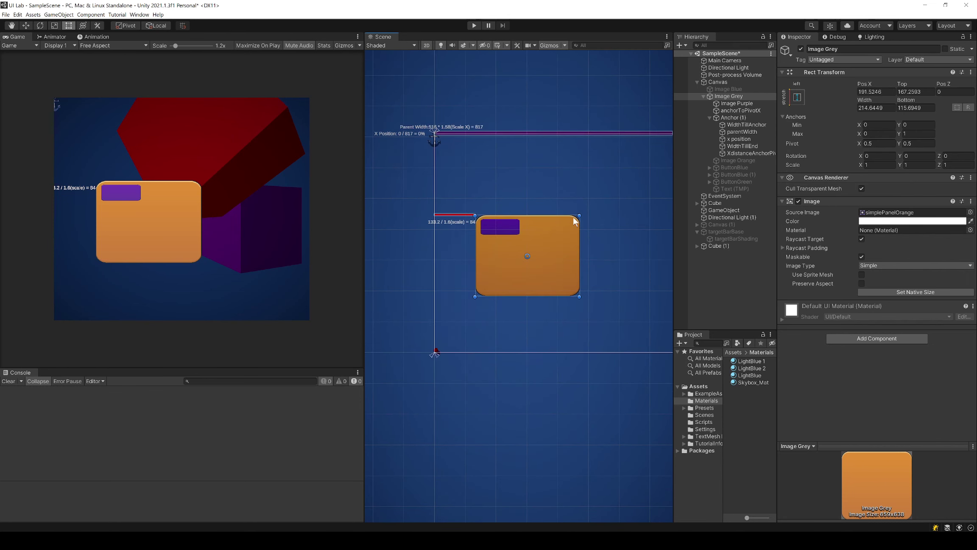
Step: Anchor Image Grey with full stretch in both directions and enlarge it to nearly fill the canvas
scroll(573, 221, down, 2)
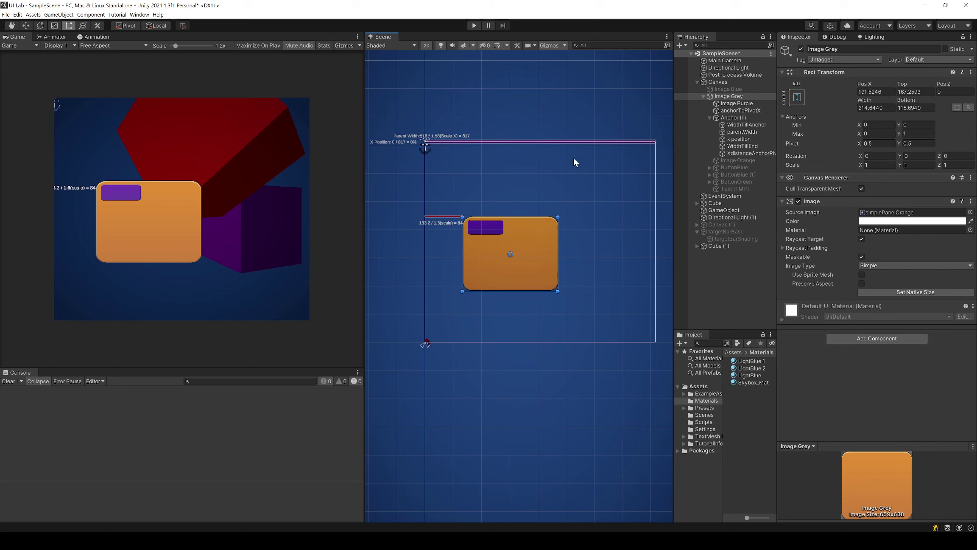
click(797, 97)
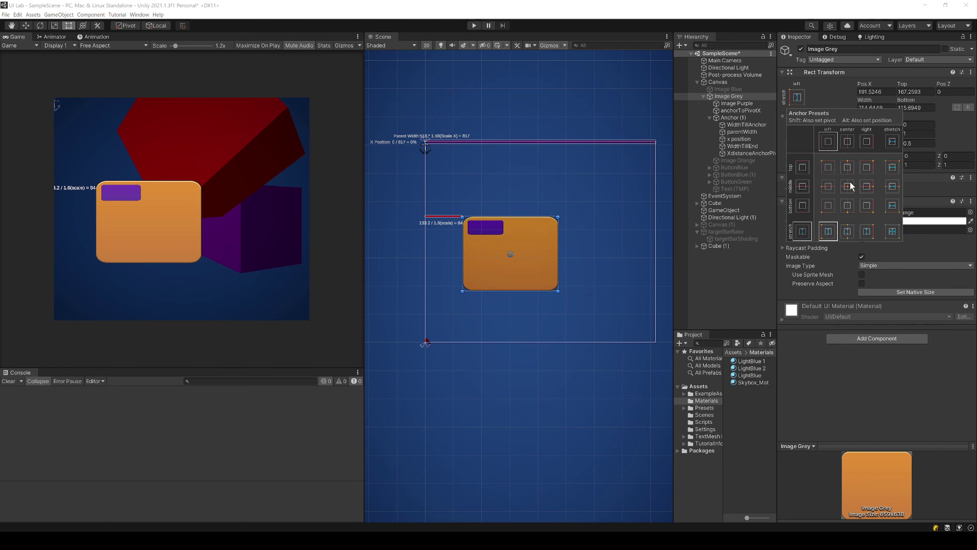
click(892, 231)
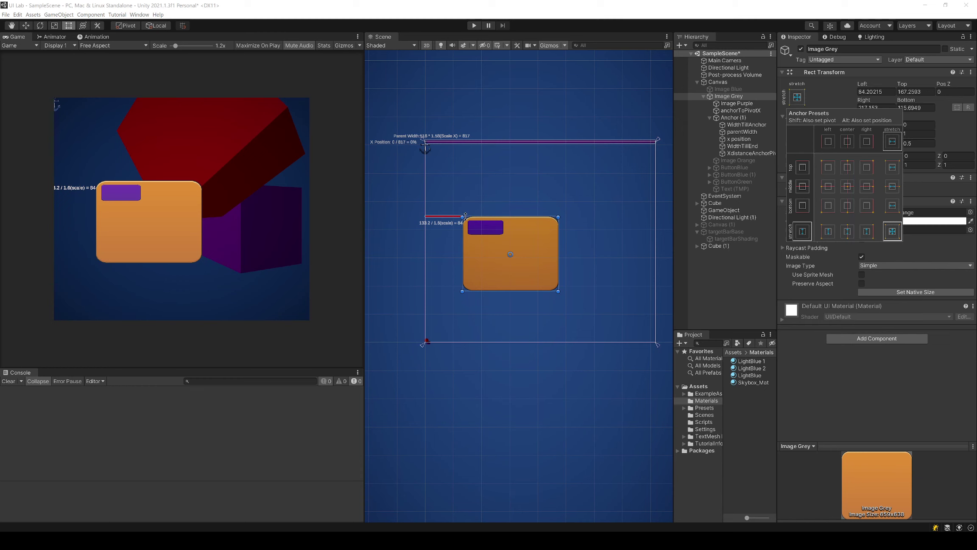
drag(462, 216, 431, 153)
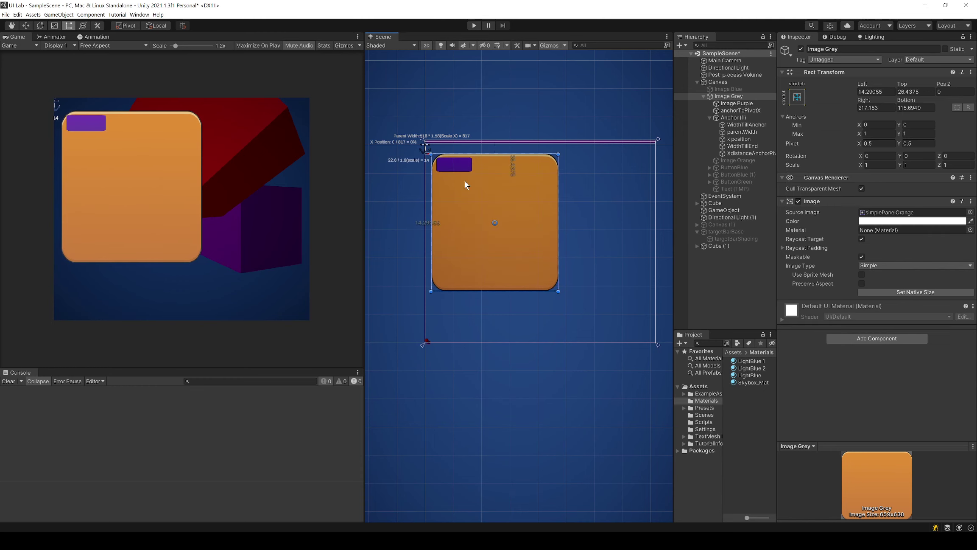
drag(558, 291, 648, 337)
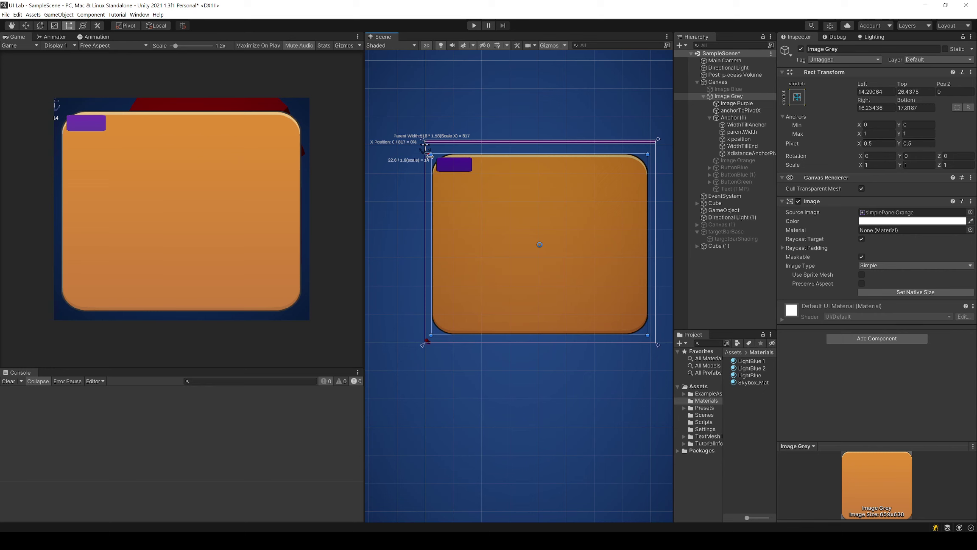
Step: Pull Image Grey's top-left corner inward to about Left 90 and Top 113, and narrow the Game view to test stretching
click(452, 176)
click(517, 227)
drag(432, 154, 465, 193)
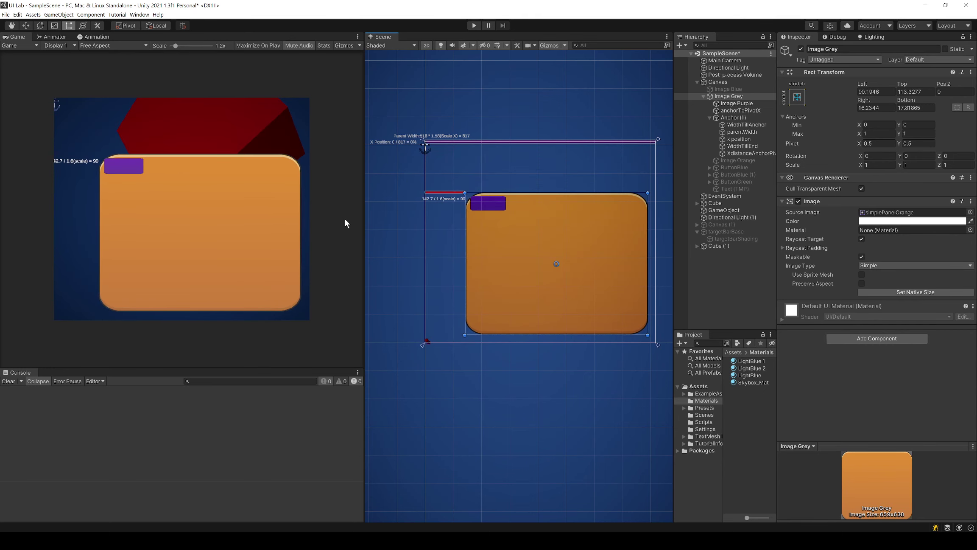
drag(364, 227, 147, 235)
scroll(369, 170, up, 5)
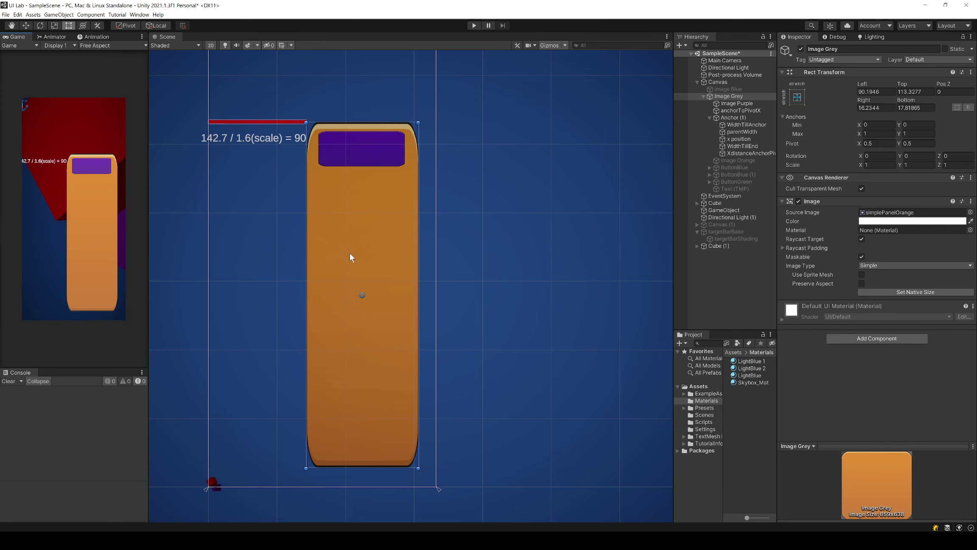
scroll(319, 156, down, 2)
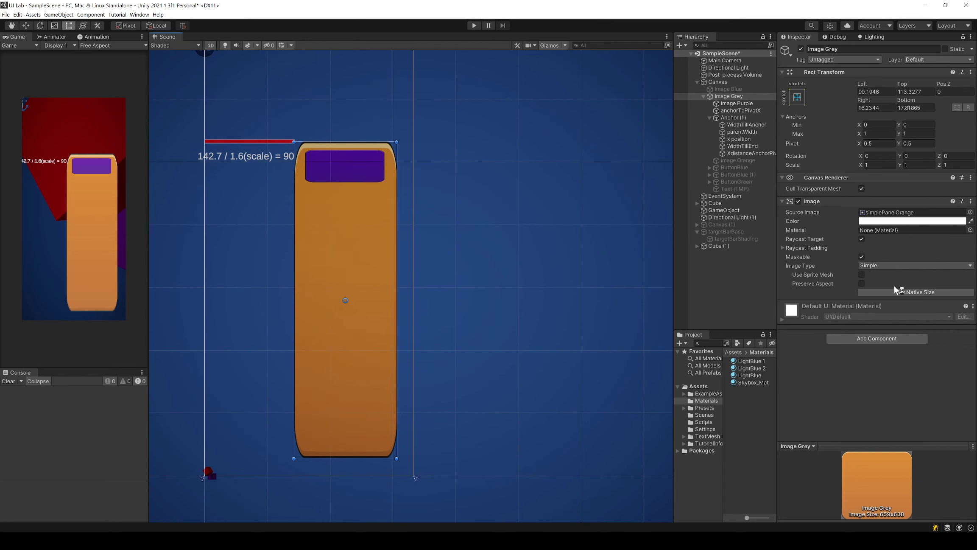
Step: Set Image Grey's Image Type to Sliced and open its simplePanelOrange texture in the Sprite Editor
click(887, 265)
click(877, 282)
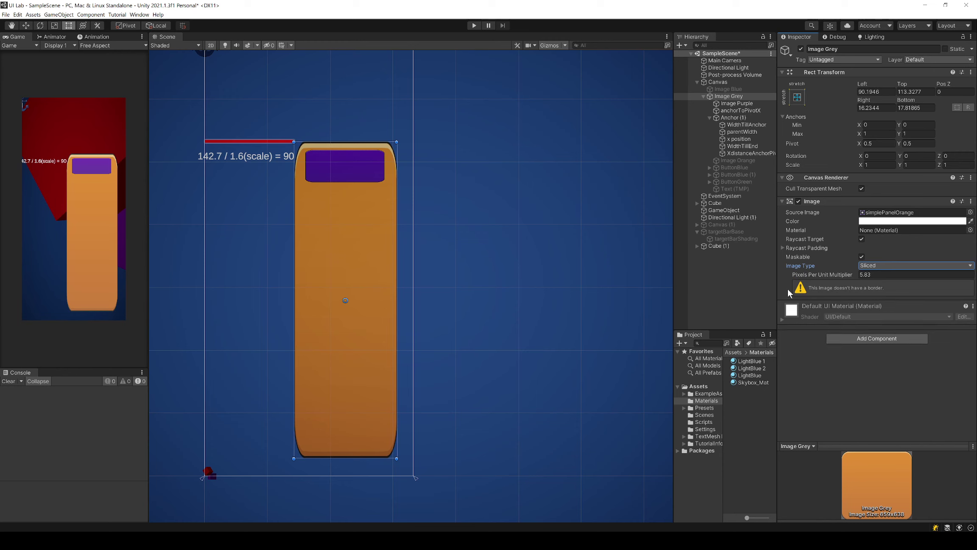
click(887, 211)
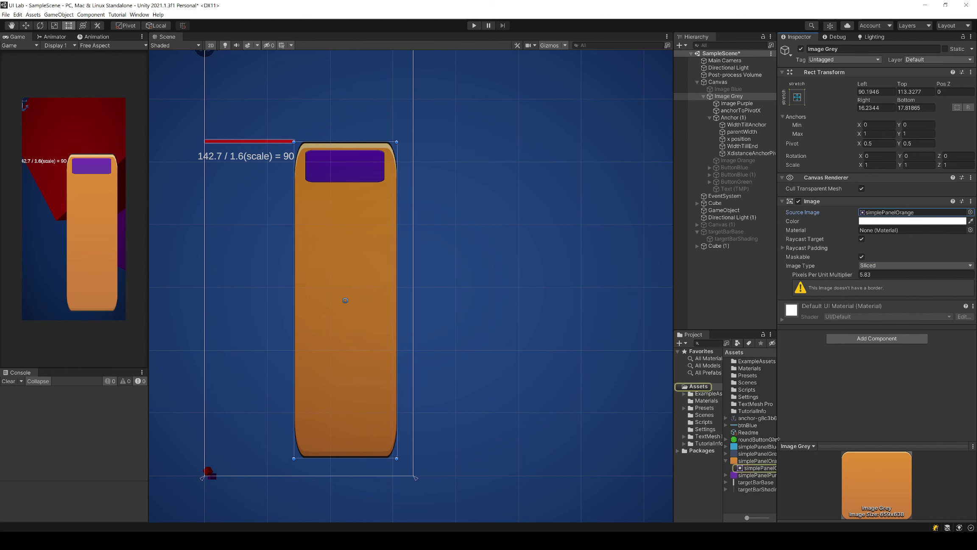
click(761, 463)
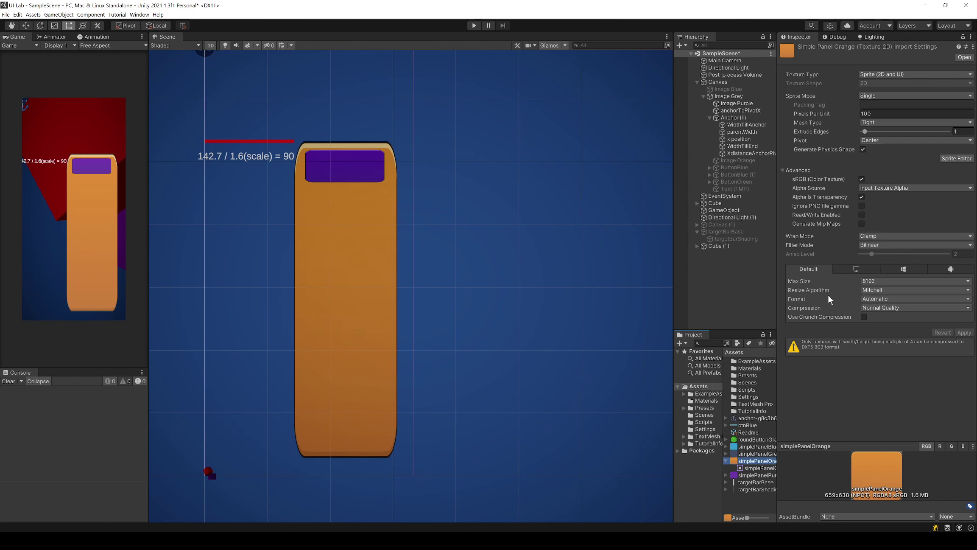
click(963, 159)
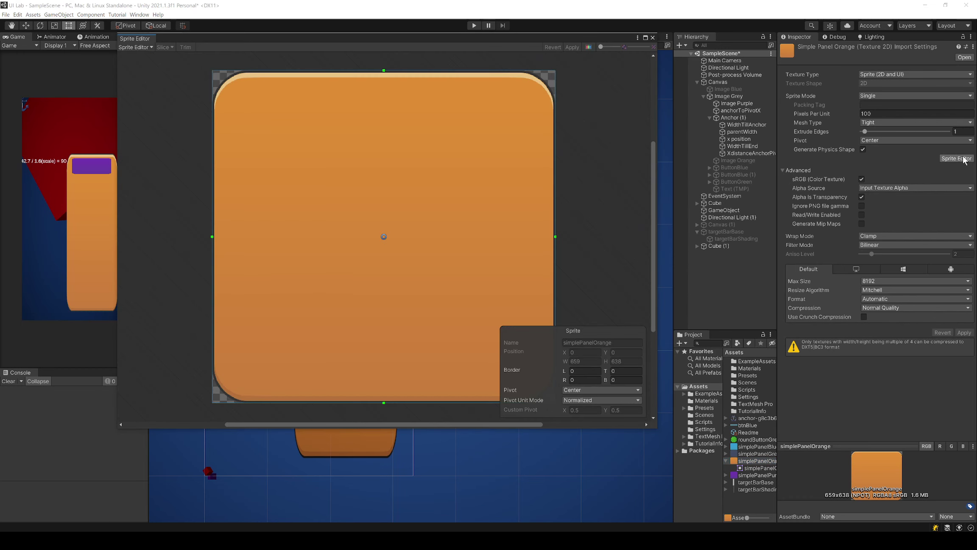
Step: Set the simplePanelOrange sprite borders to left 97, right 131, top 273 and bottom 154, and apply them
middle_drag(372, 219, 330, 219)
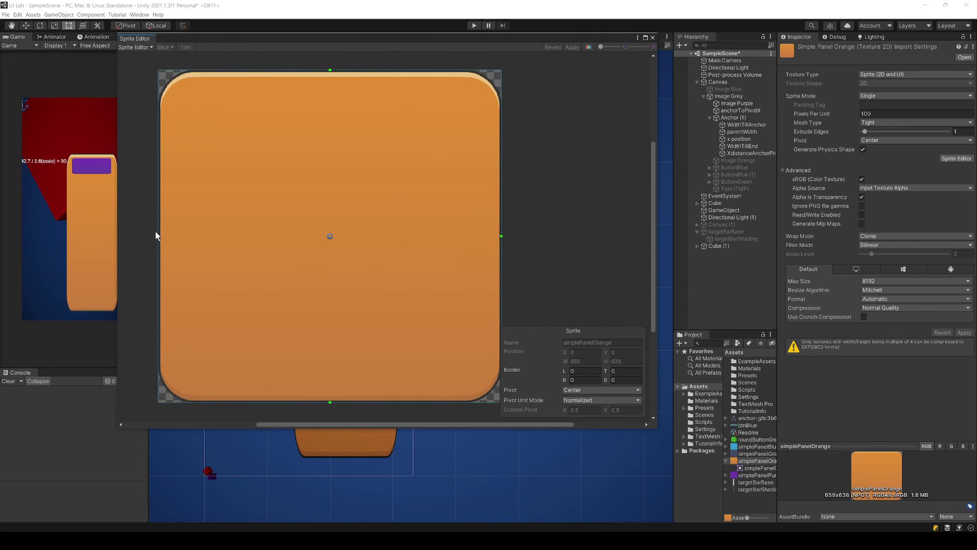
drag(159, 236, 208, 236)
drag(501, 235, 433, 236)
drag(321, 69, 324, 109)
drag(320, 402, 311, 355)
drag(321, 109, 321, 130)
drag(322, 129, 317, 212)
drag(324, 372, 327, 235)
drag(321, 230, 321, 322)
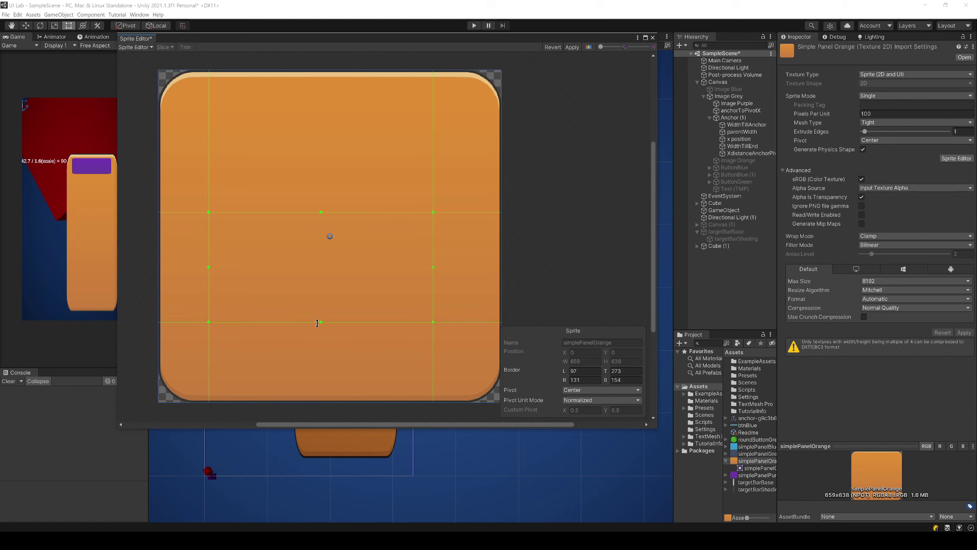
click(572, 48)
click(653, 38)
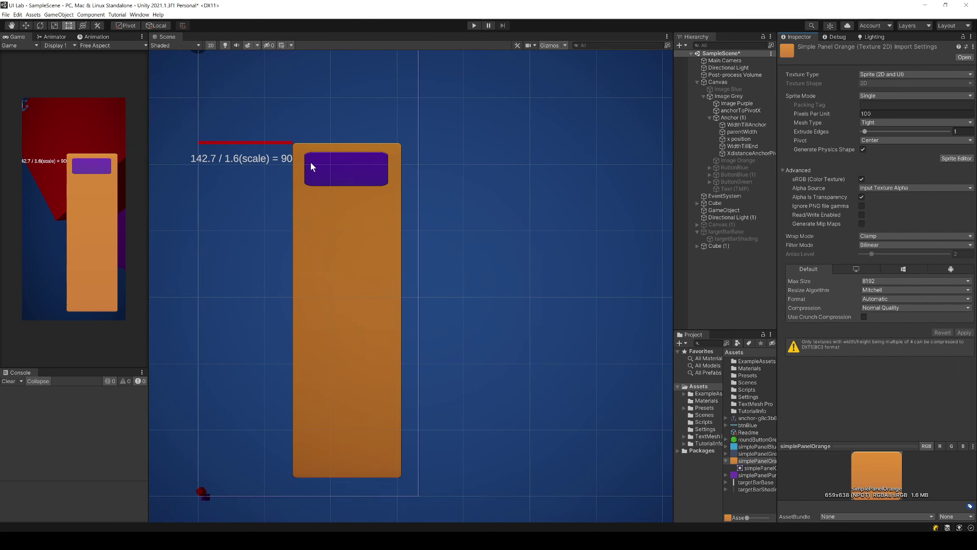
Step: Inspect the sliced corners and adjust Image Grey's Pixels Per Unit Multiplier to 2.72
middle_drag(310, 161, 322, 195)
scroll(322, 195, up, 3)
scroll(322, 212, up, 1)
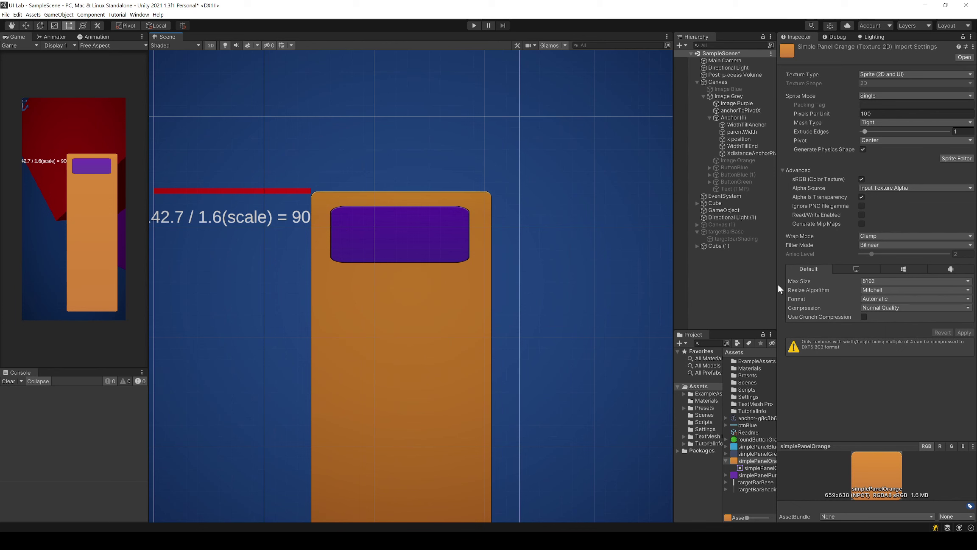
click(477, 320)
drag(840, 285, 761, 284)
scroll(469, 342, down, 5)
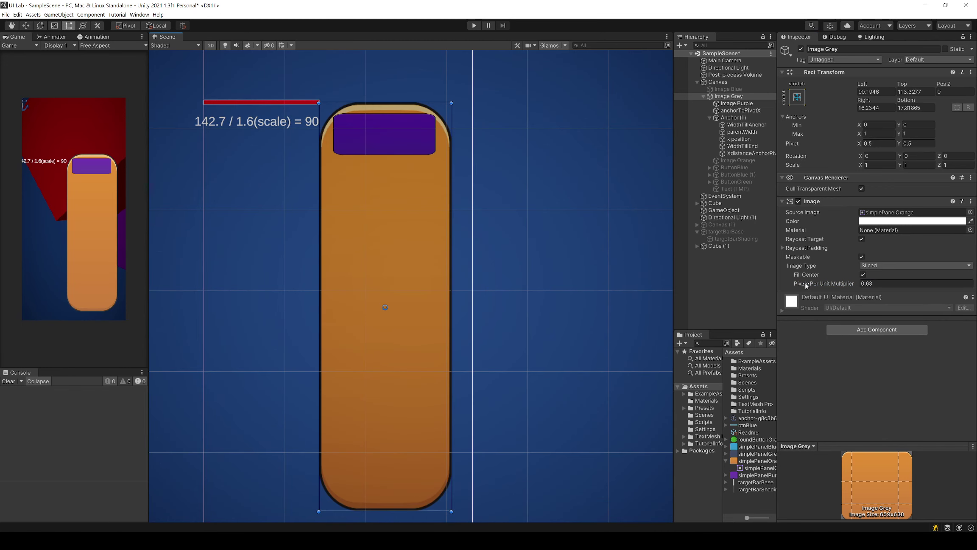
drag(806, 285, 821, 287)
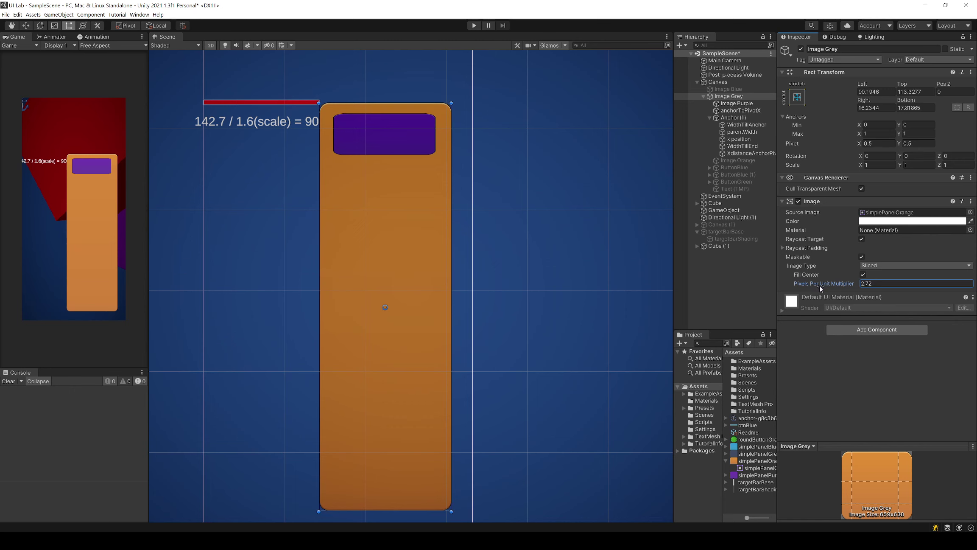
Step: Widen the Game view and examine how the sliced panel's corners and body stretch with the canvas
scroll(442, 115, up, 4)
scroll(438, 115, down, 4)
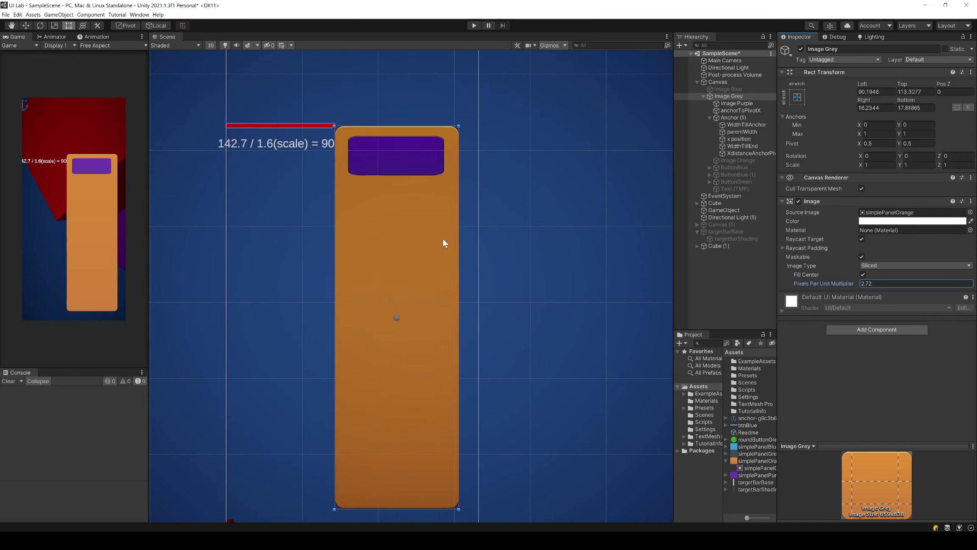
scroll(443, 243, down, 4)
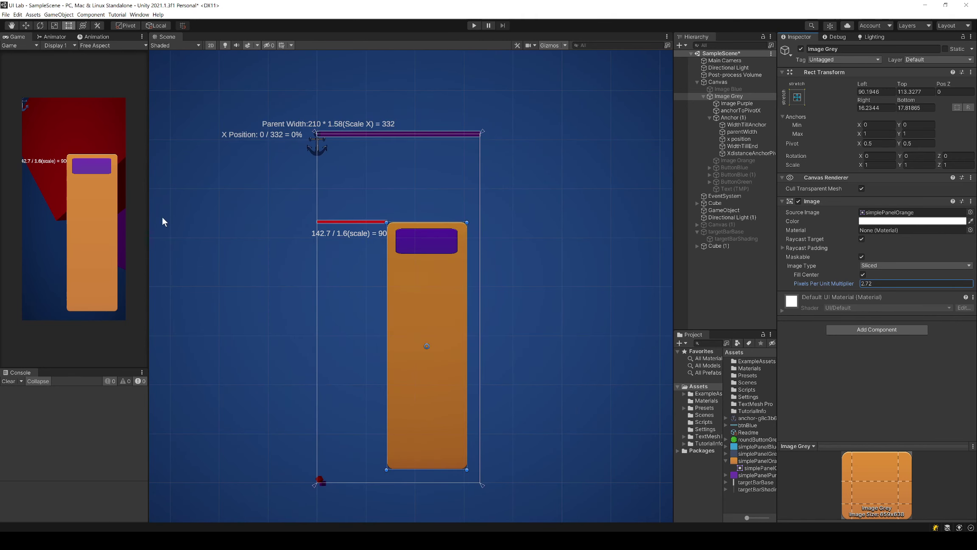
drag(149, 220, 332, 237)
middle_drag(578, 338, 480, 301)
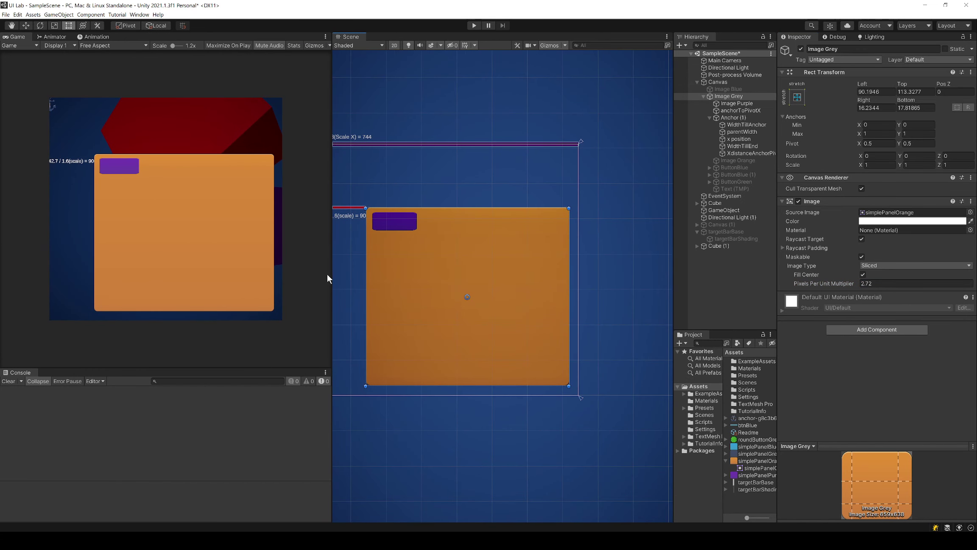
drag(332, 276, 341, 276)
middle_drag(381, 284, 412, 271)
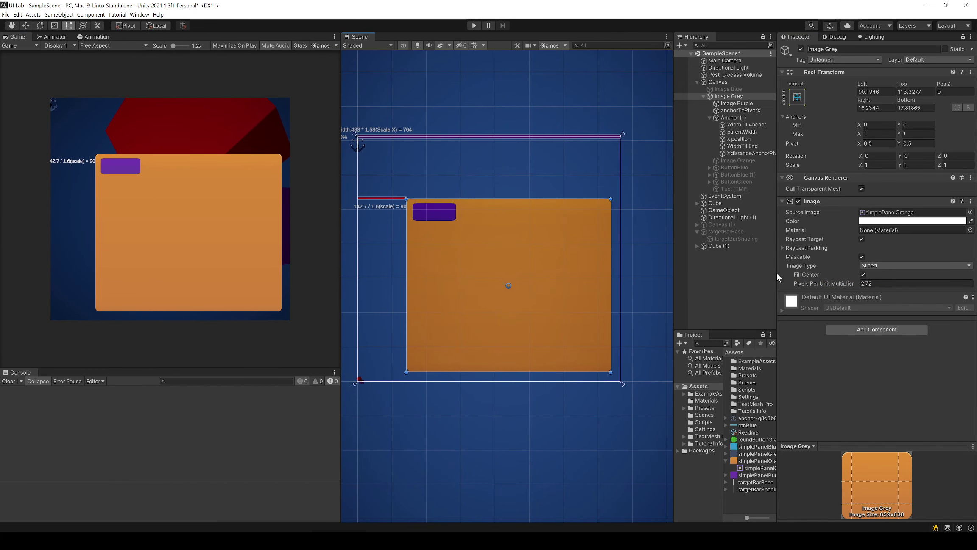
Step: Switch Image Grey's Image Type to Tiled and examine the repeated center pattern
click(865, 265)
click(869, 291)
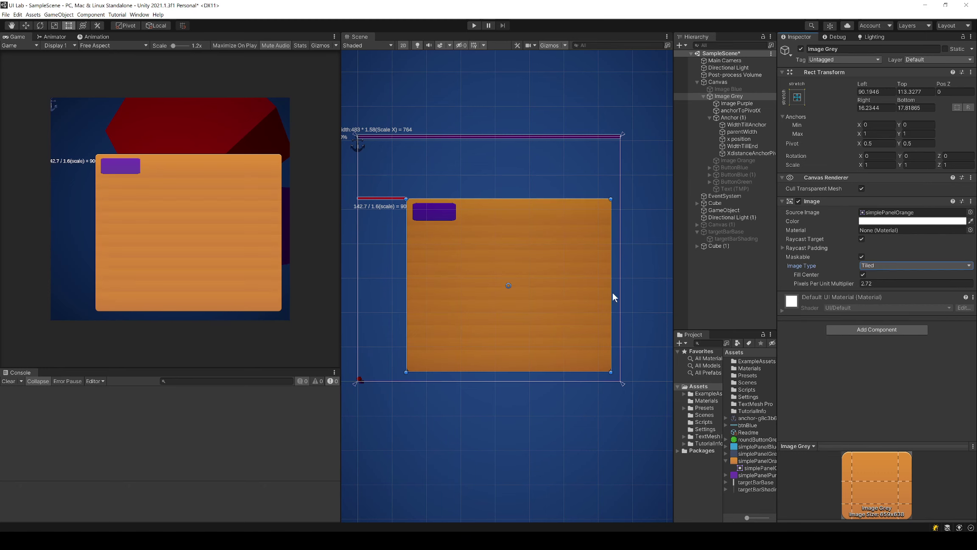
scroll(488, 289, up, 2)
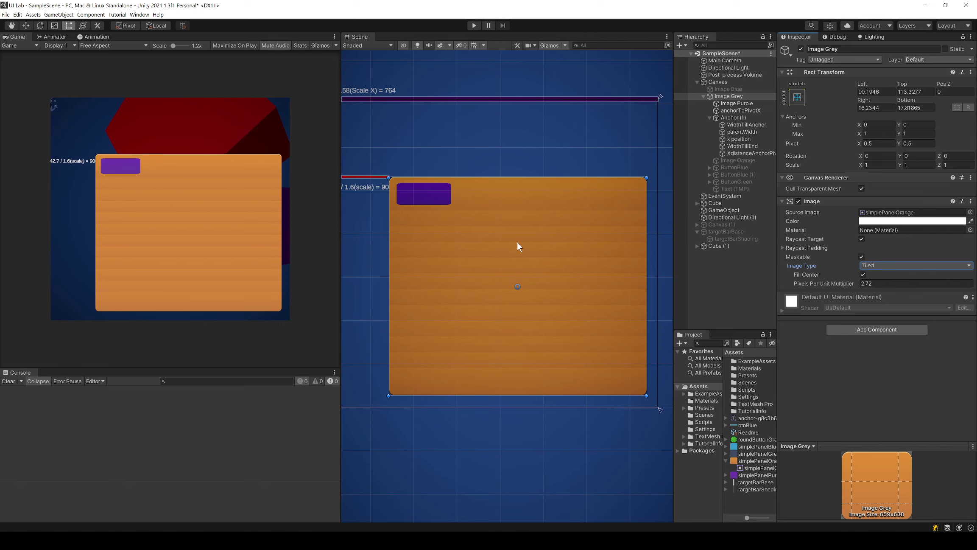
scroll(517, 243, down, 1)
scroll(522, 250, up, 1)
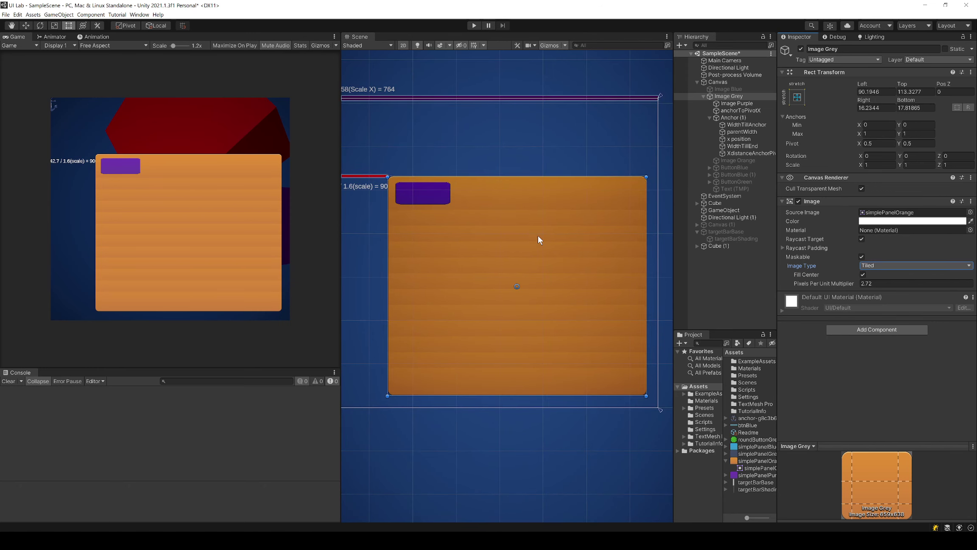
middle_drag(537, 235, 517, 257)
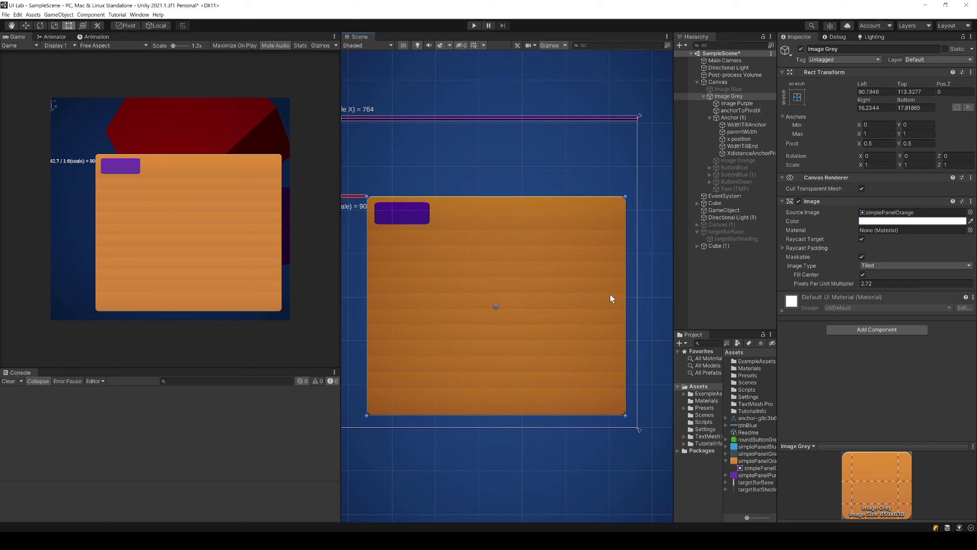
Step: Compare Image Grey with the Simple Image Type, and set it back to Sliced
click(872, 267)
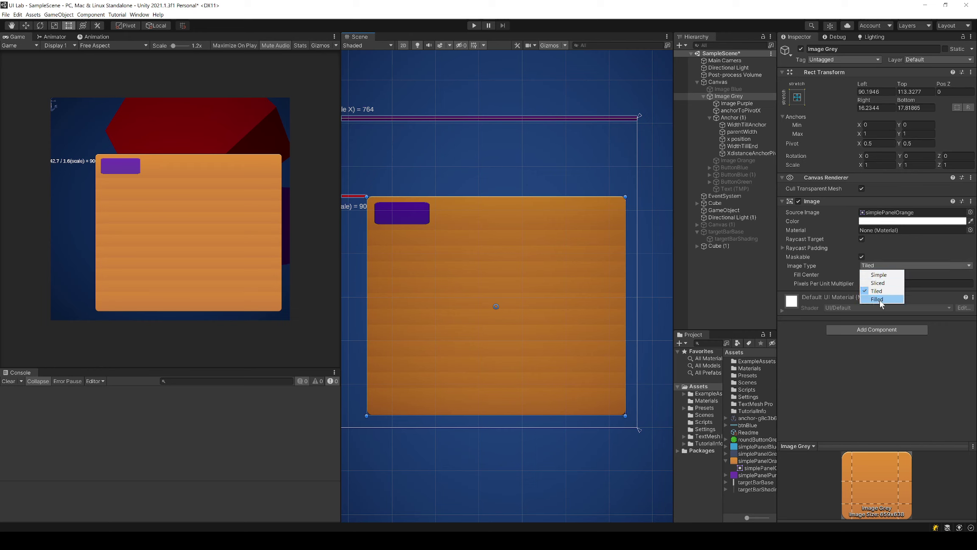
click(880, 276)
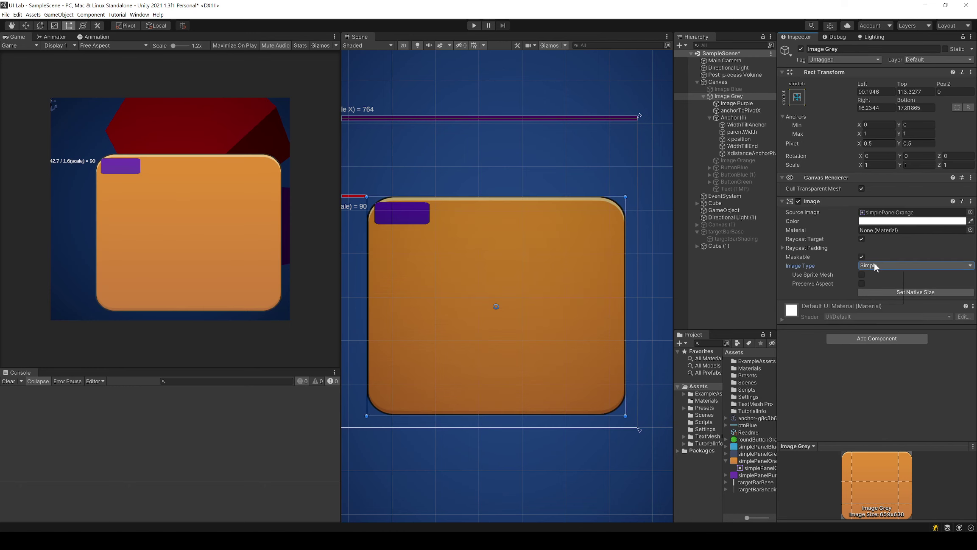
click(874, 264)
click(879, 281)
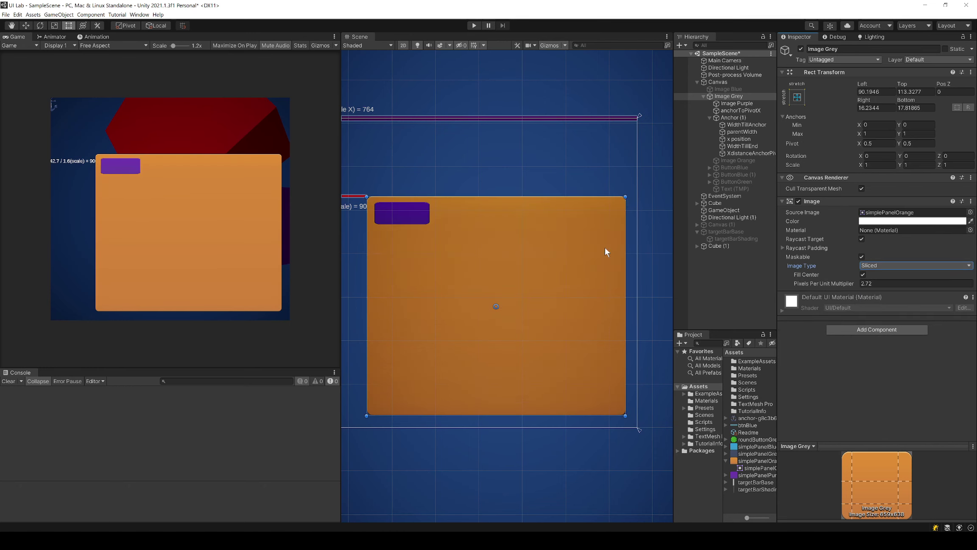
Step: Examine the sliced panel within the canvas and the anchor's parent-width and X-position labels at the canvas's top-left corner
scroll(569, 248, down, 1)
scroll(529, 243, up, 2)
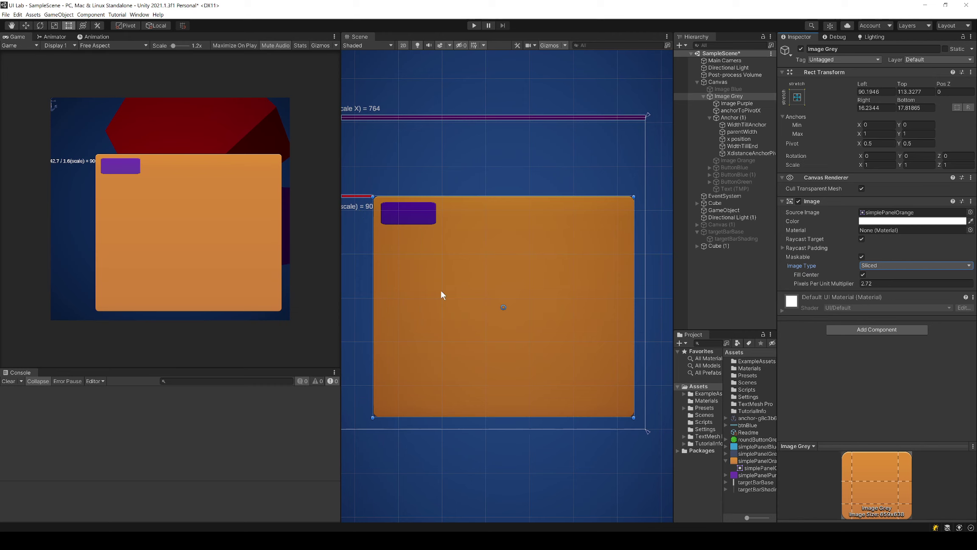
scroll(443, 293, down, 2)
middle_drag(418, 271, 479, 311)
scroll(474, 314, down, 1)
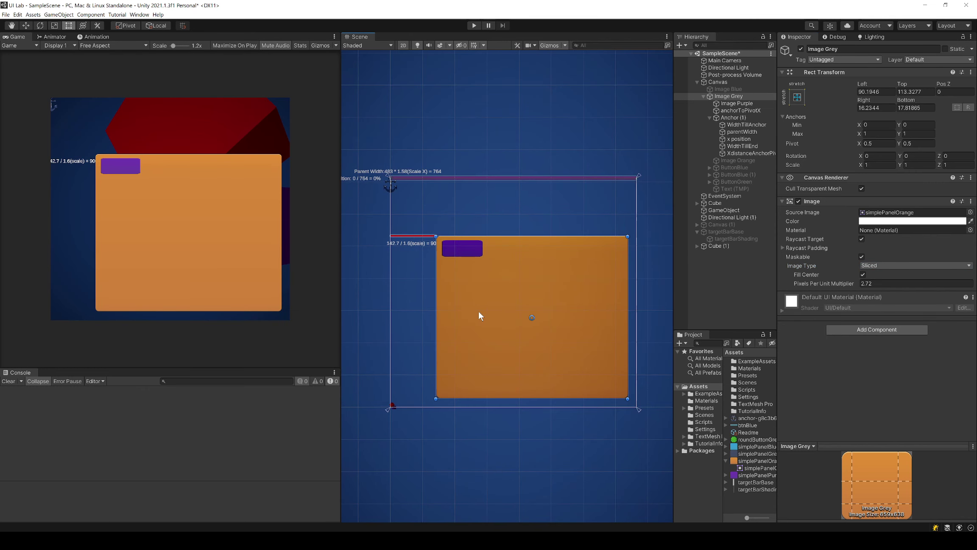
scroll(447, 236, down, 1)
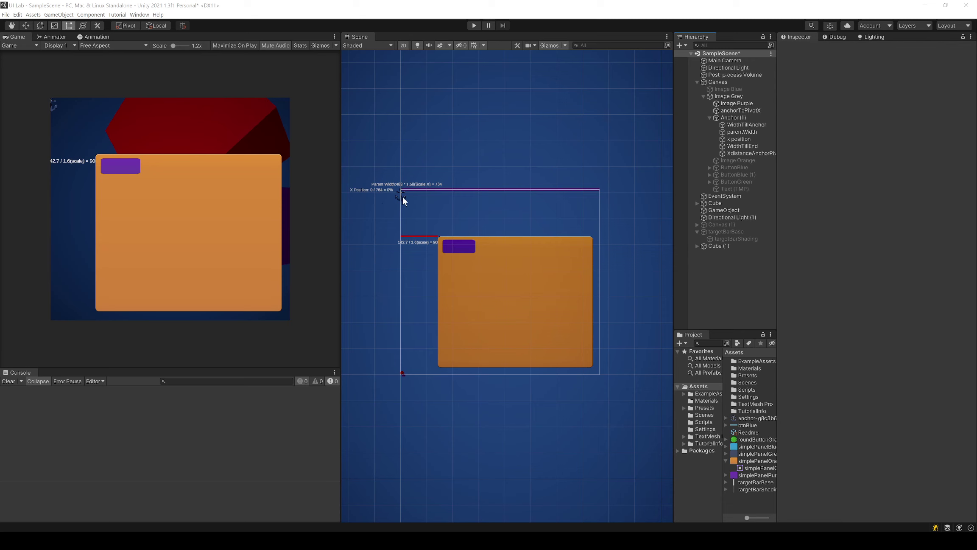
middle_drag(403, 197, 455, 212)
scroll(444, 210, up, 3)
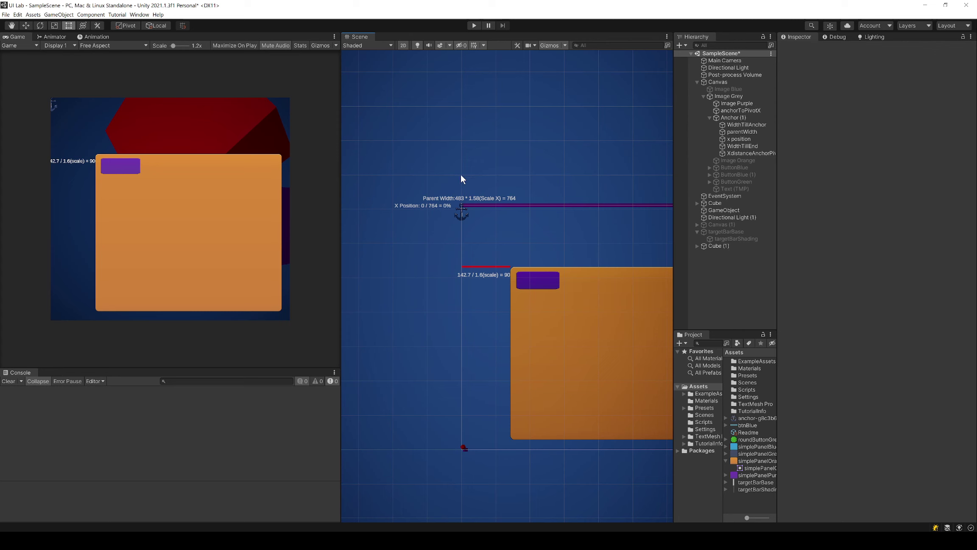
scroll(445, 209, down, 2)
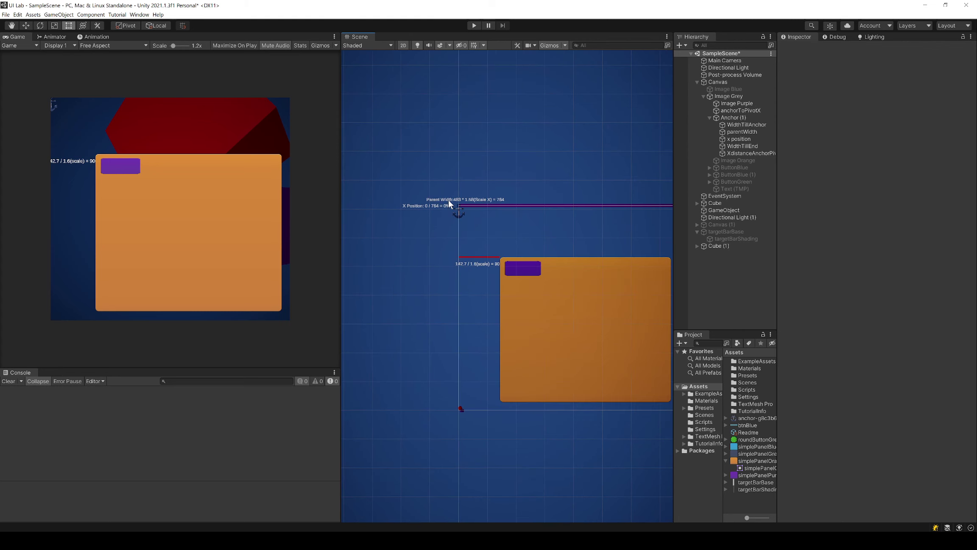